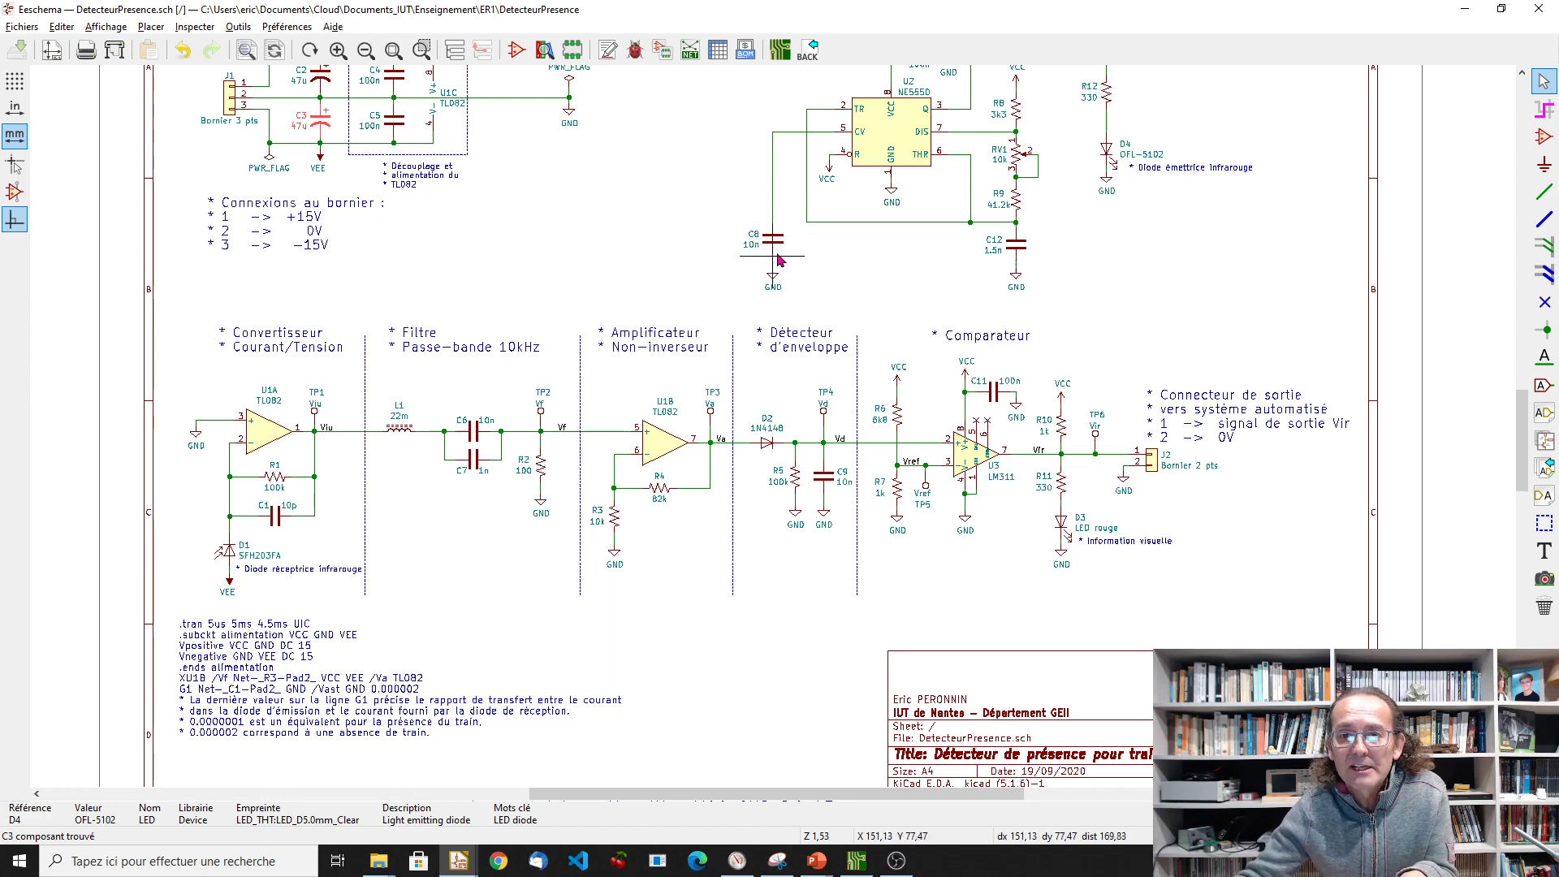
Select U2 (NE555D) in the Eeschema schematic, switch to Pcbnew and move its footprint to the free area below the unplaced parts, outside the board outline.
scroll(893, 177, up, 4)
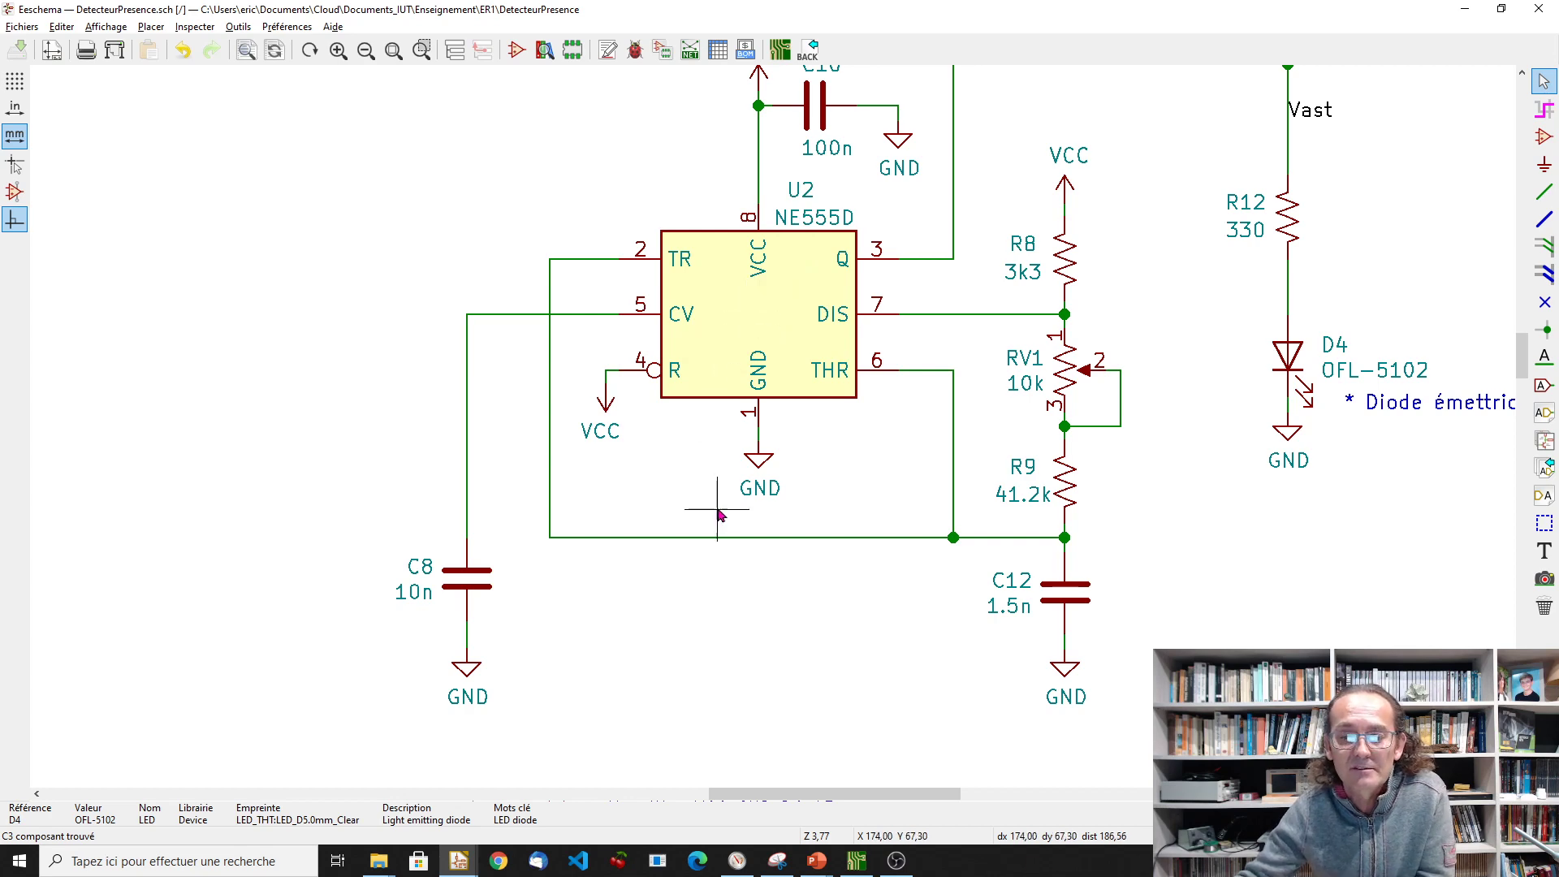
scroll(721, 511, down, 6)
scroll(776, 496, up, 2)
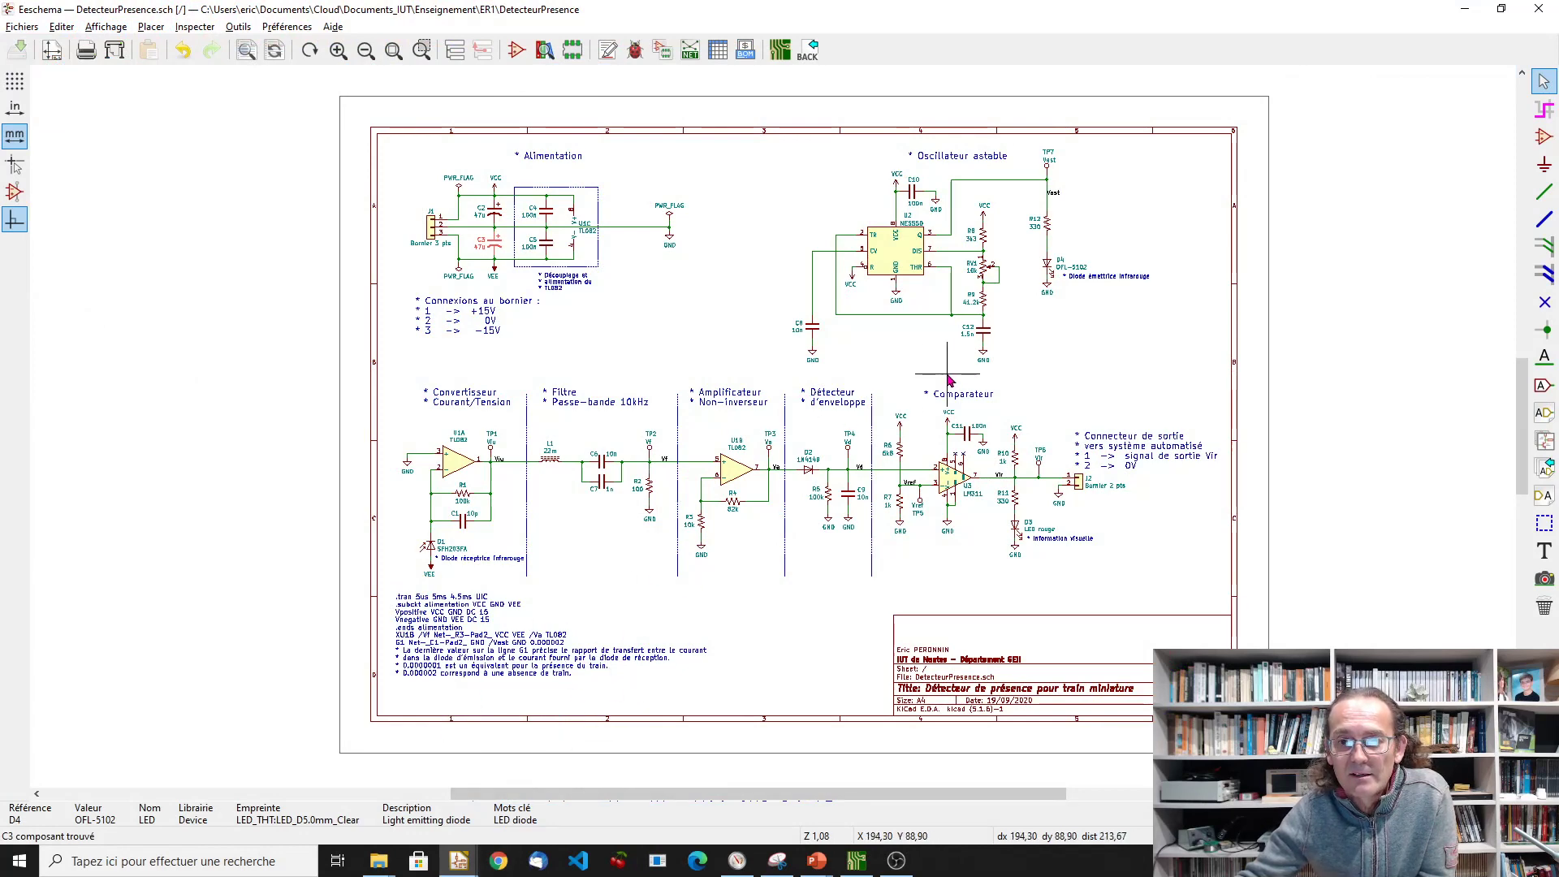
scroll(946, 386, up, 1)
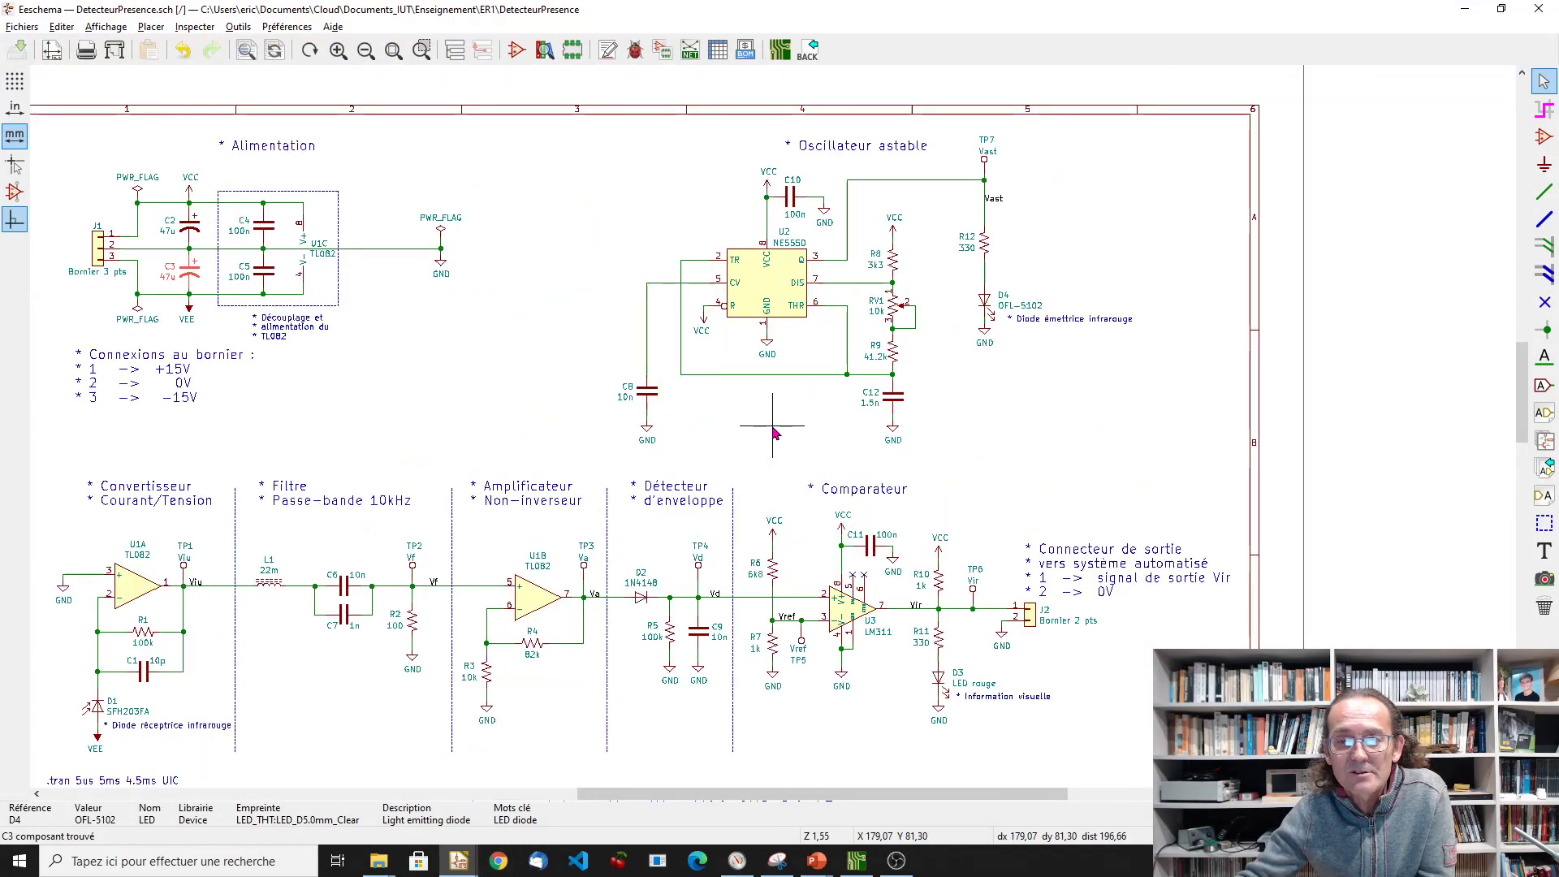
scroll(780, 392, up, 2)
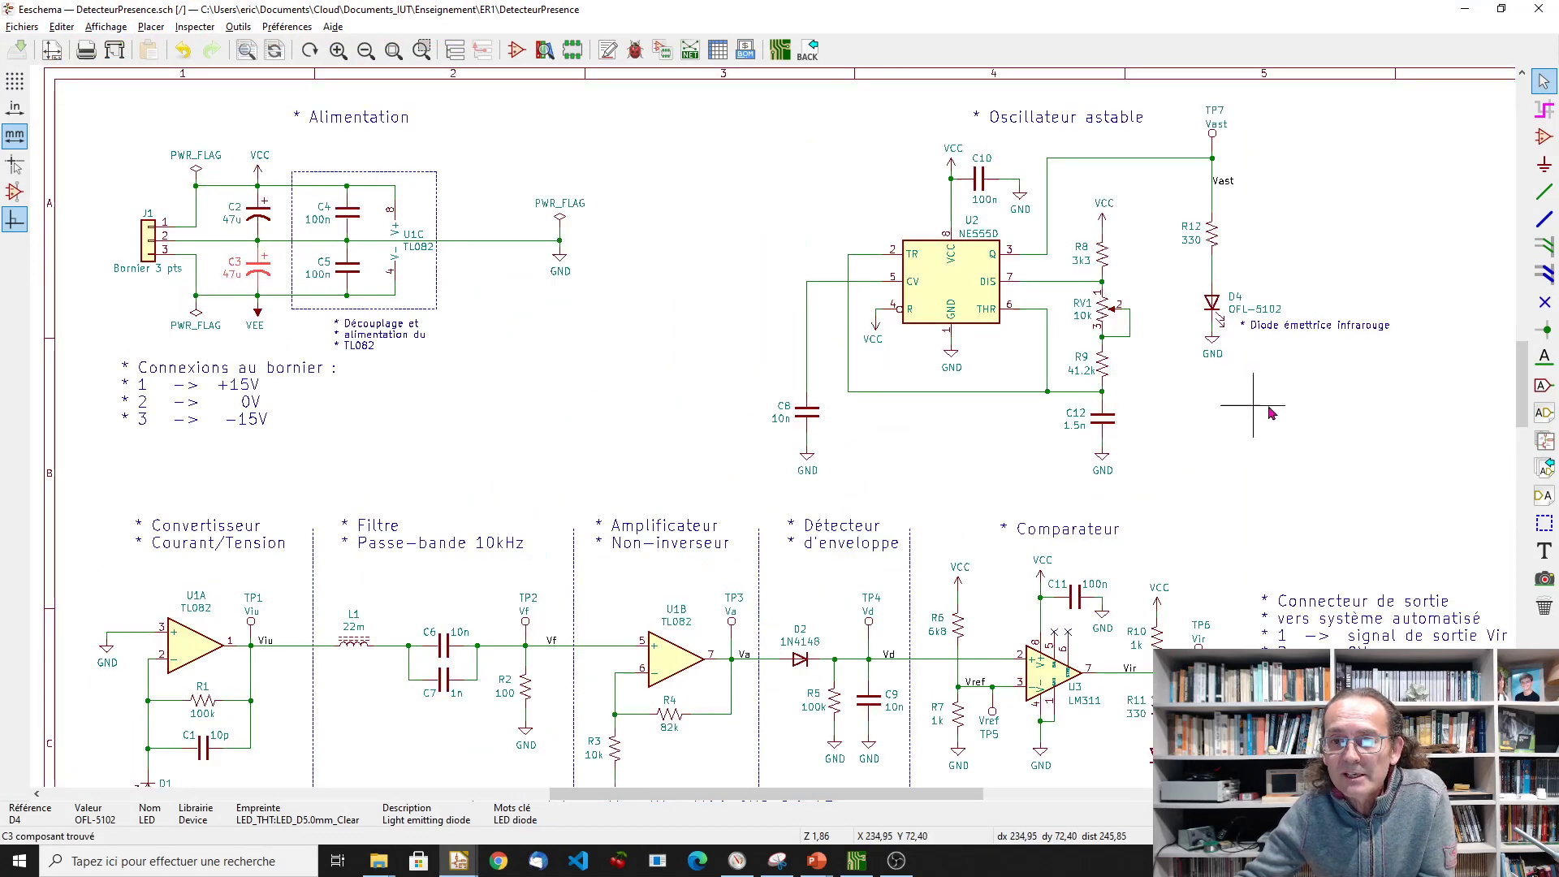
scroll(1225, 383, up, 1)
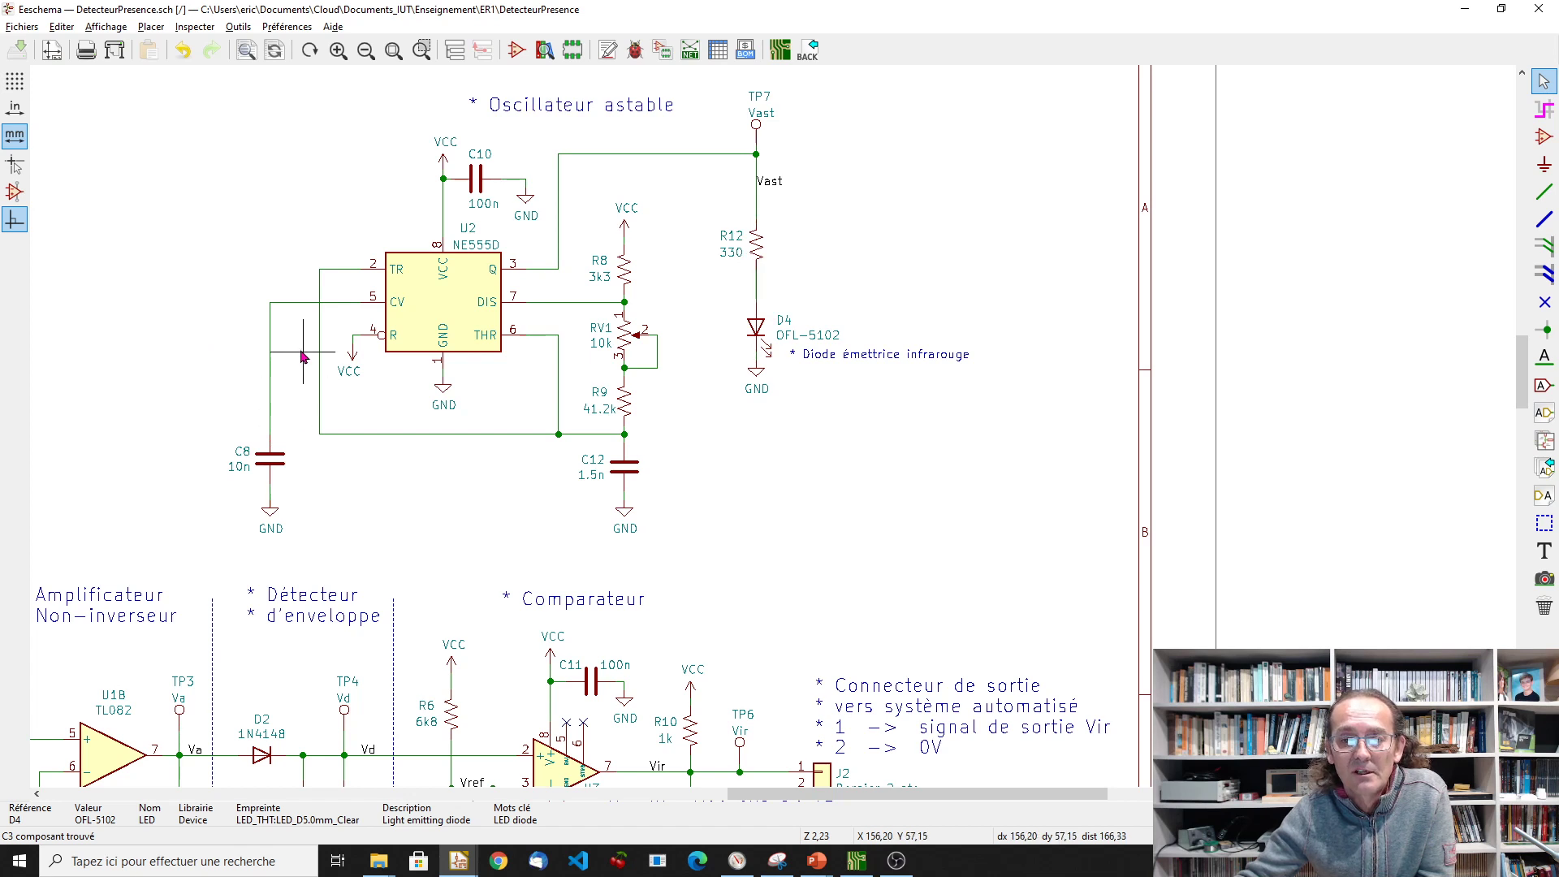
click(448, 314)
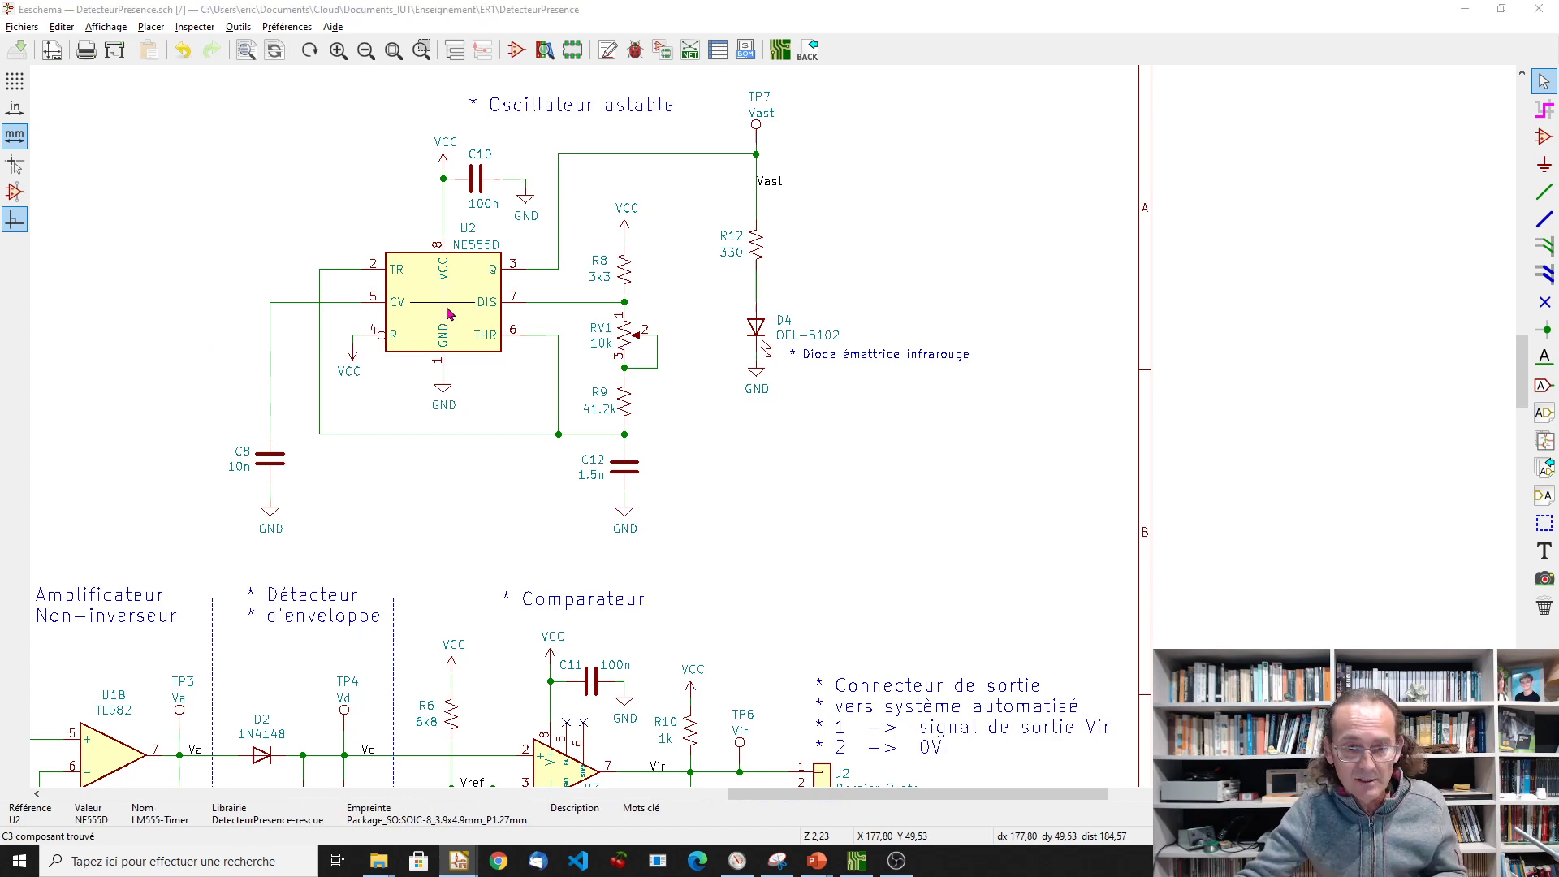
key(alt+Tab)
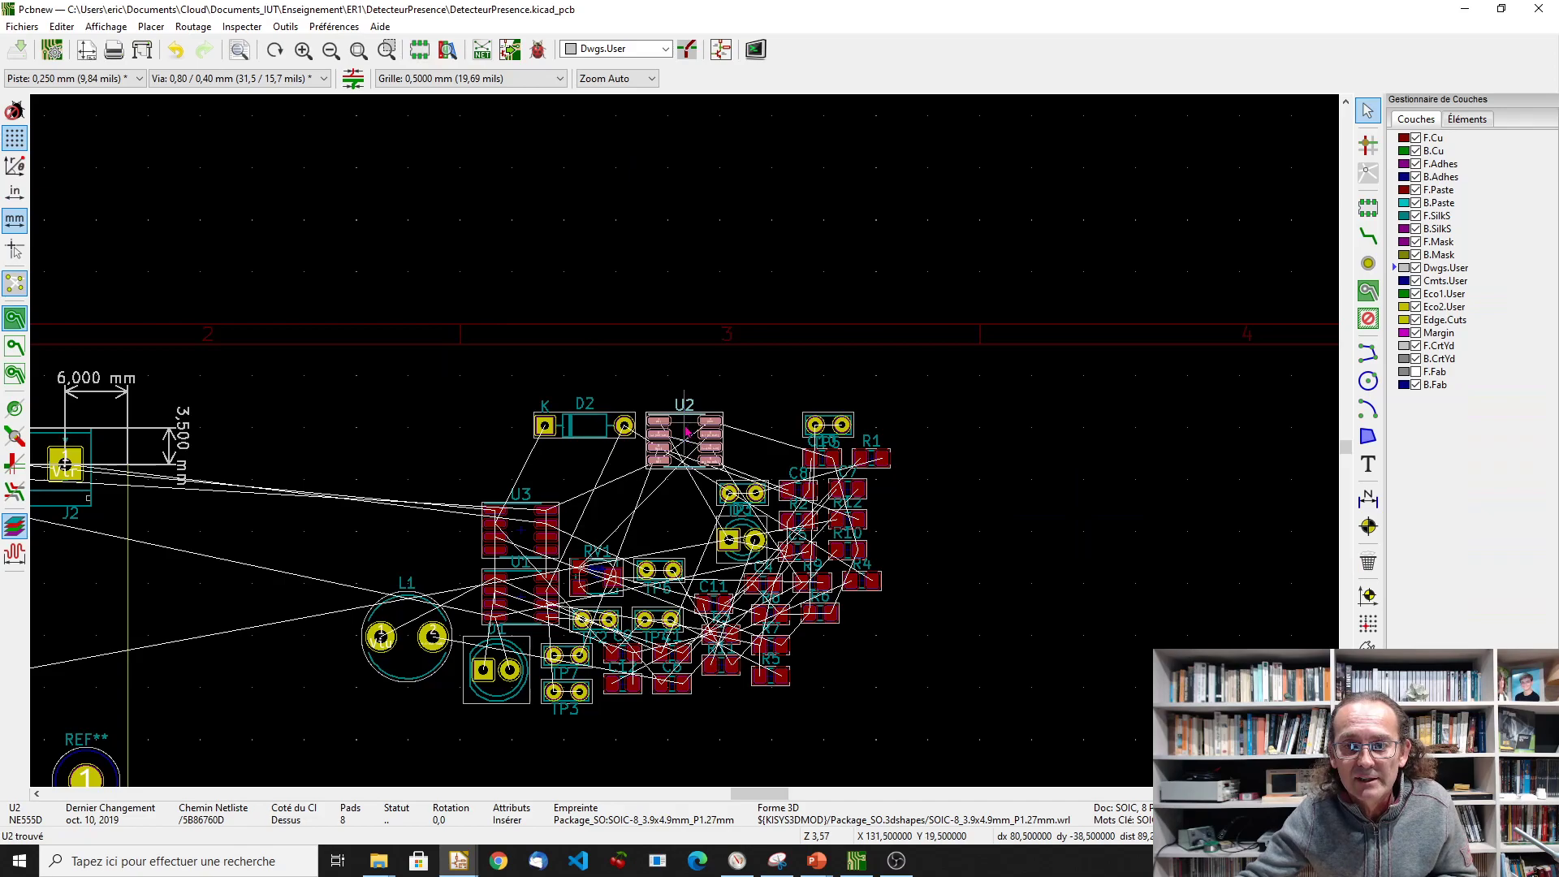
key(m)
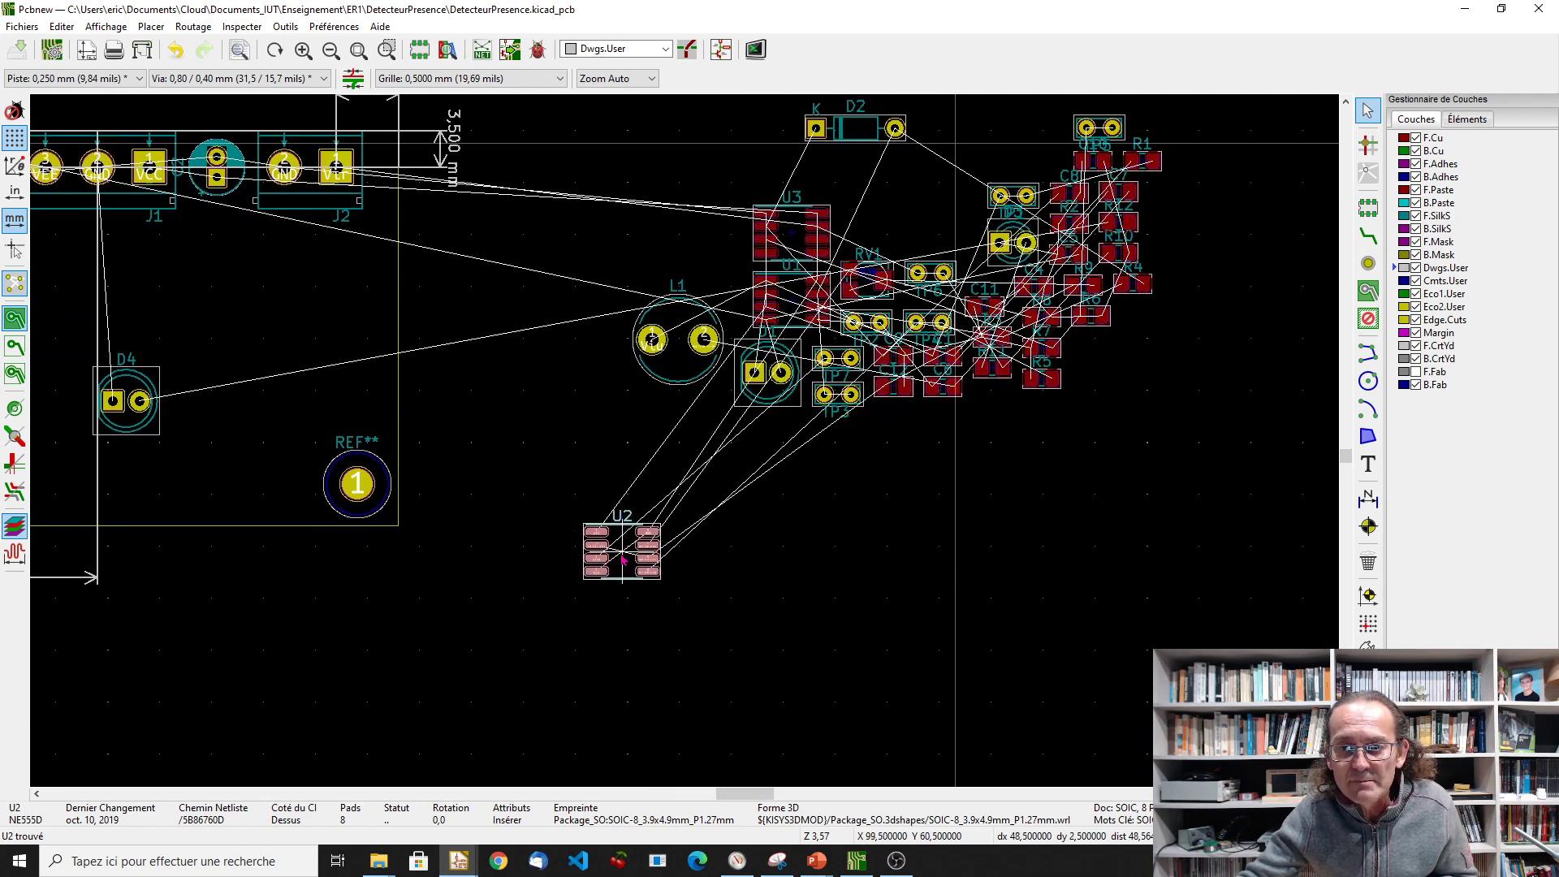
click(622, 557)
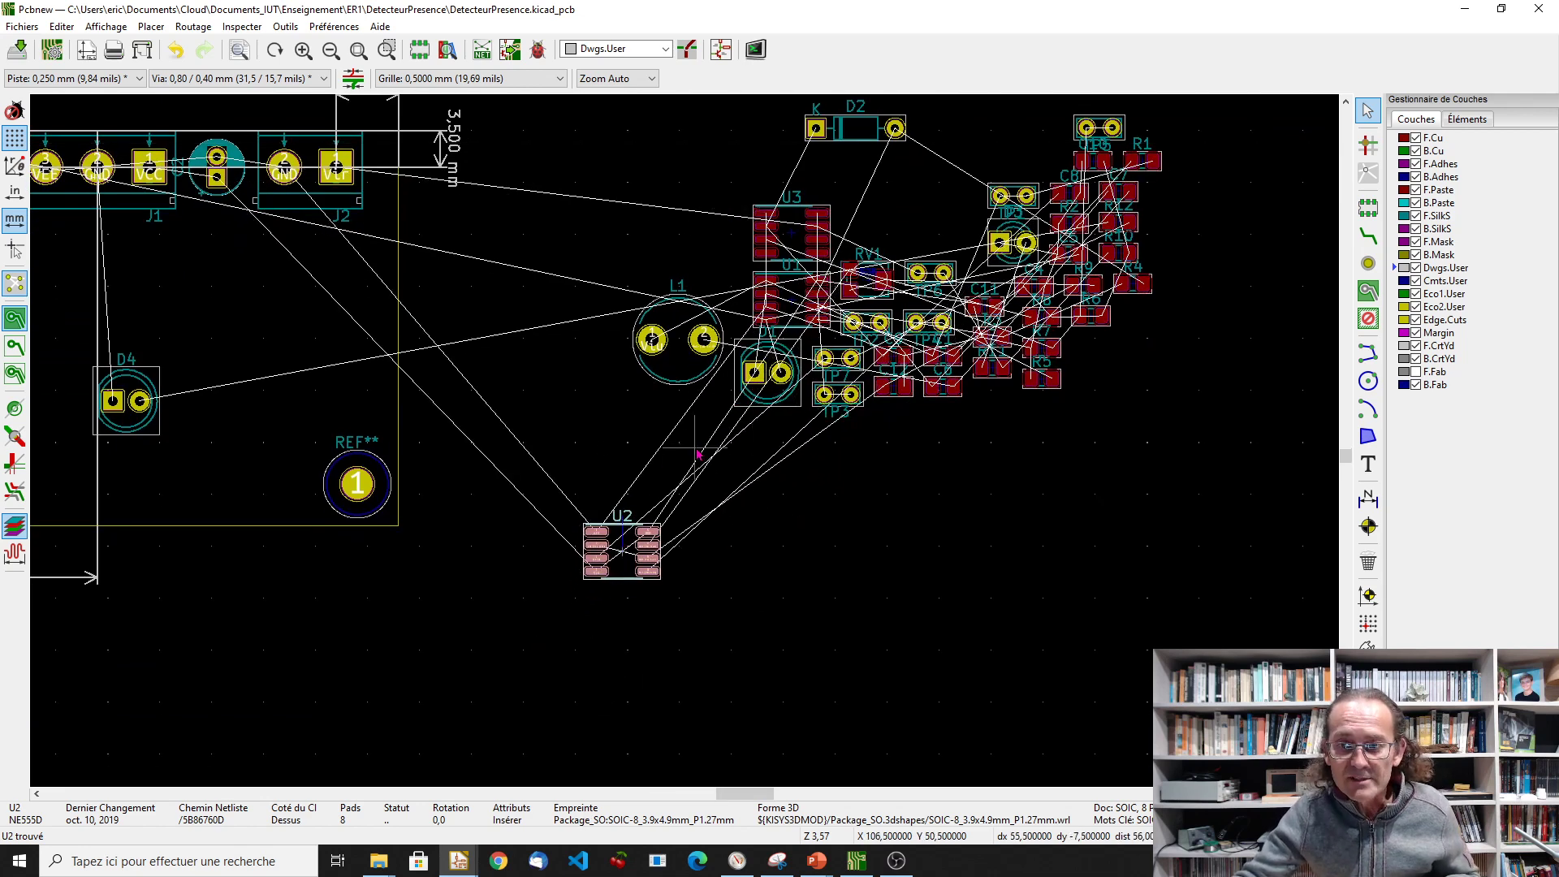
Select capacitor C10 in the schematic and move its footprint on the PCB to just above U2.
key(alt+Tab)
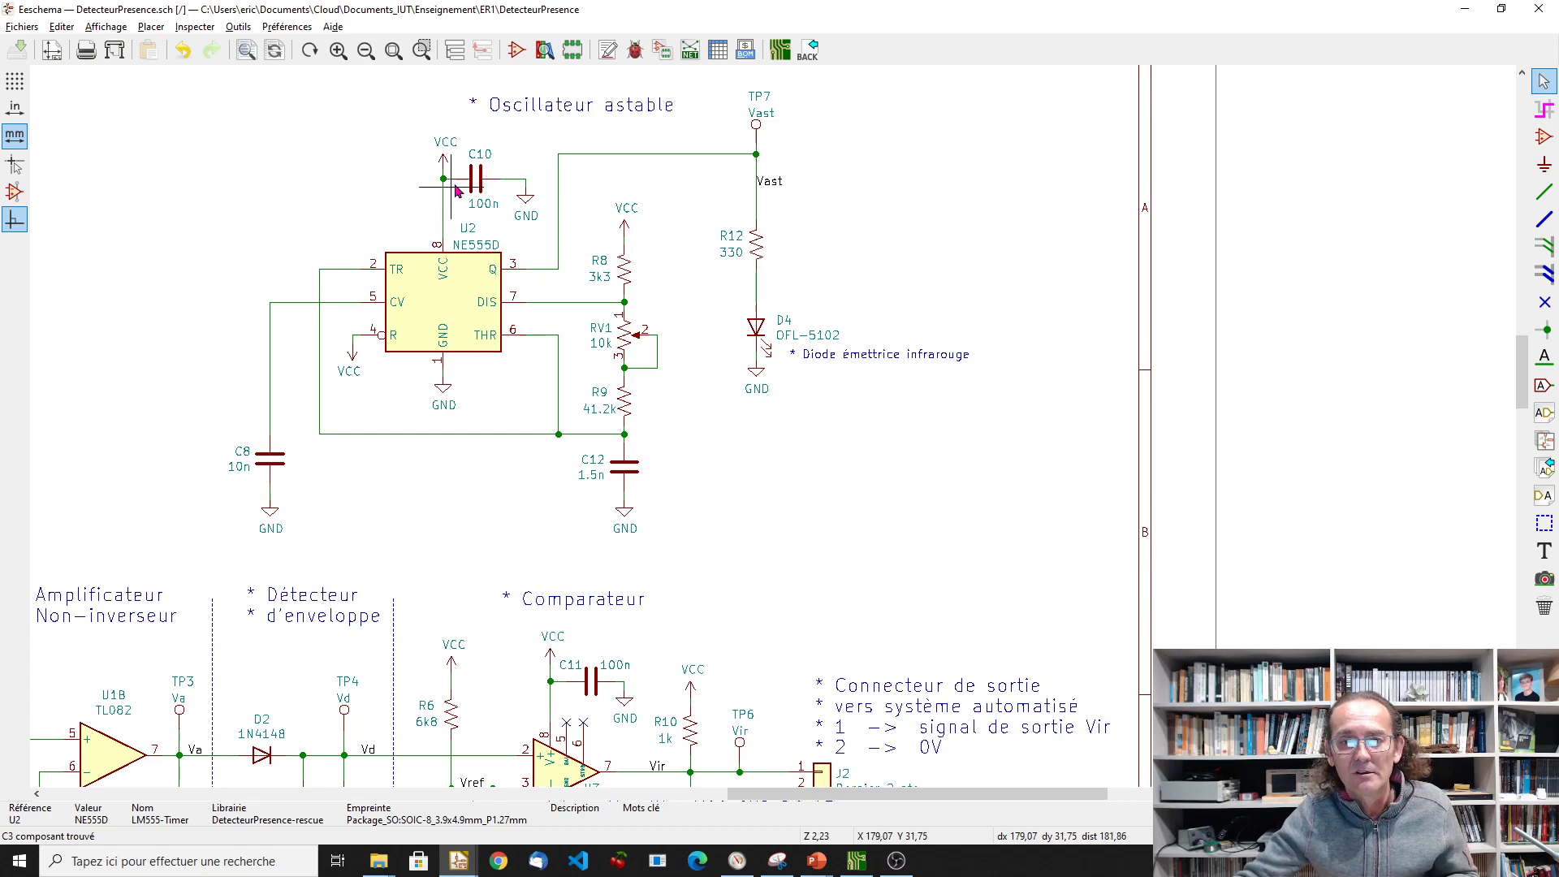
click(477, 188)
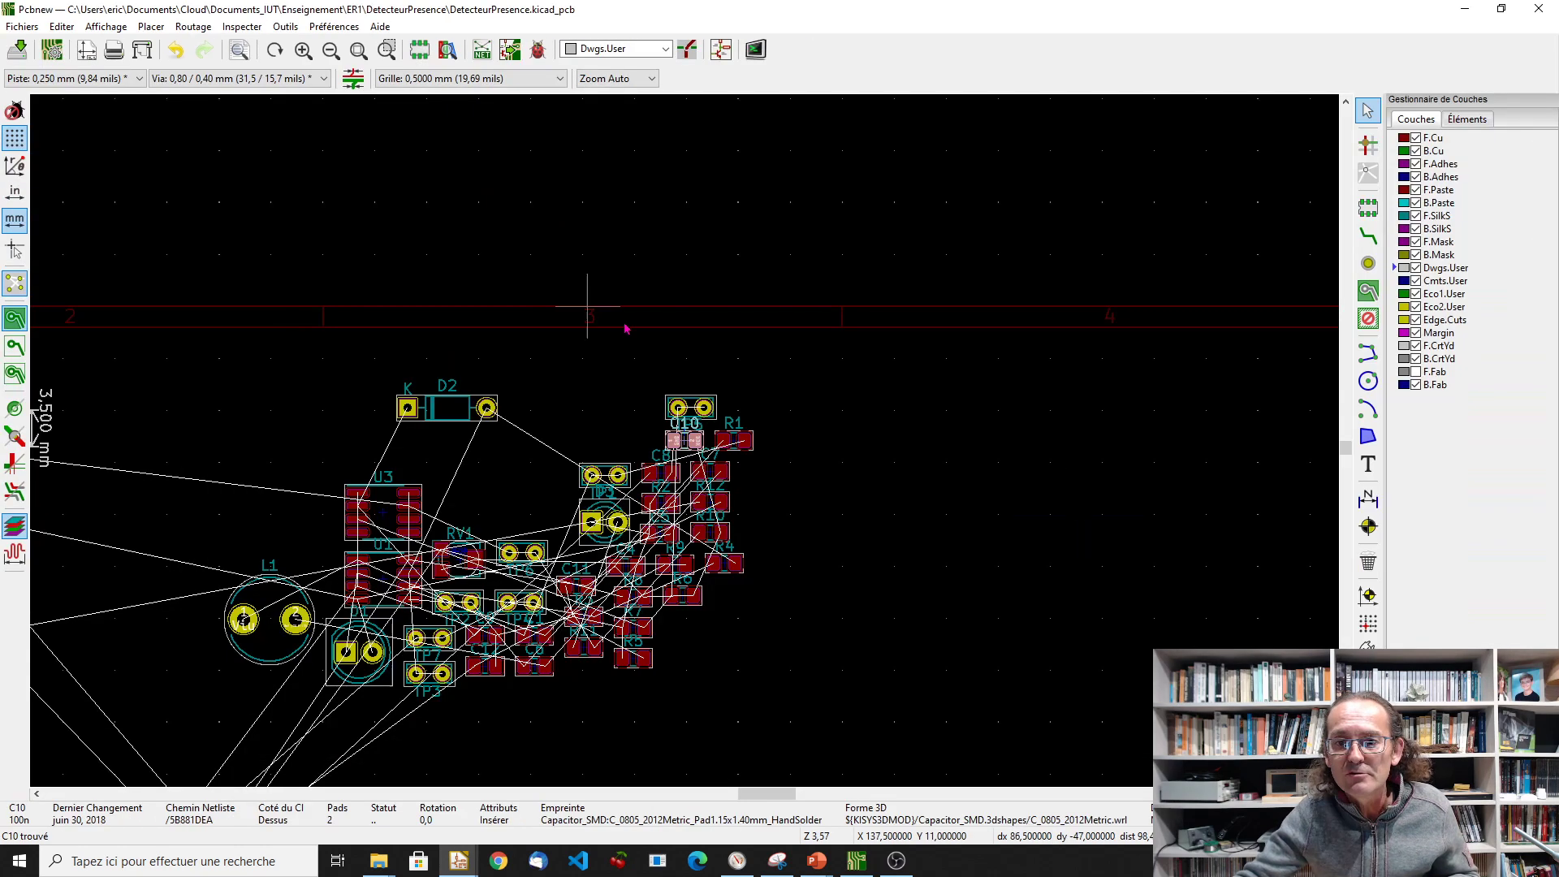
key(m)
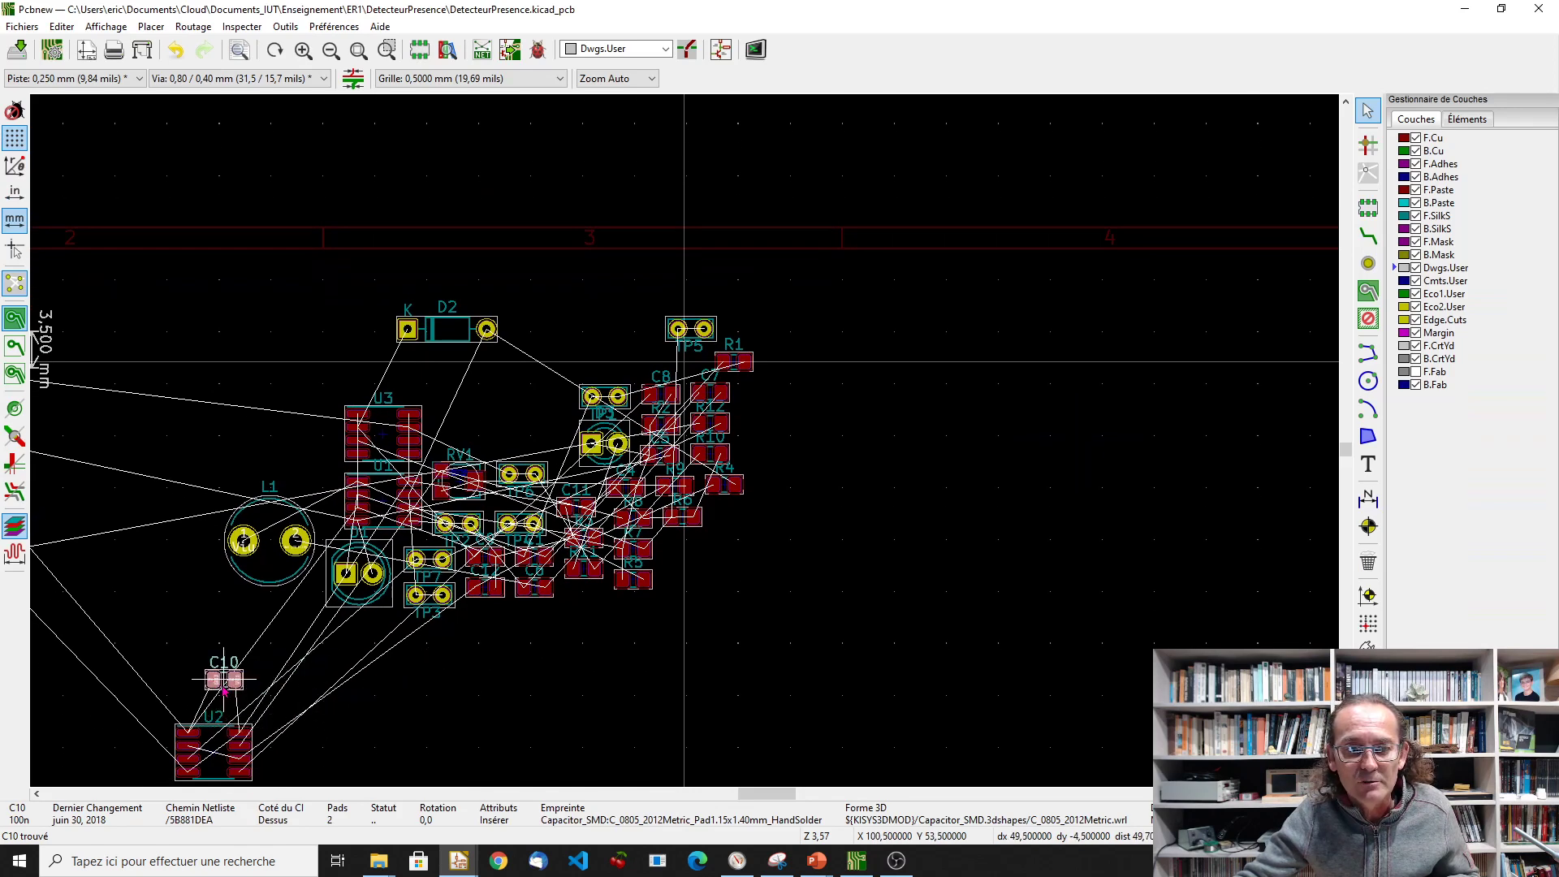
click(219, 707)
Select resistor R12 in the schematic and place its footprint on the PCB just left of U2.
key(alt+Tab)
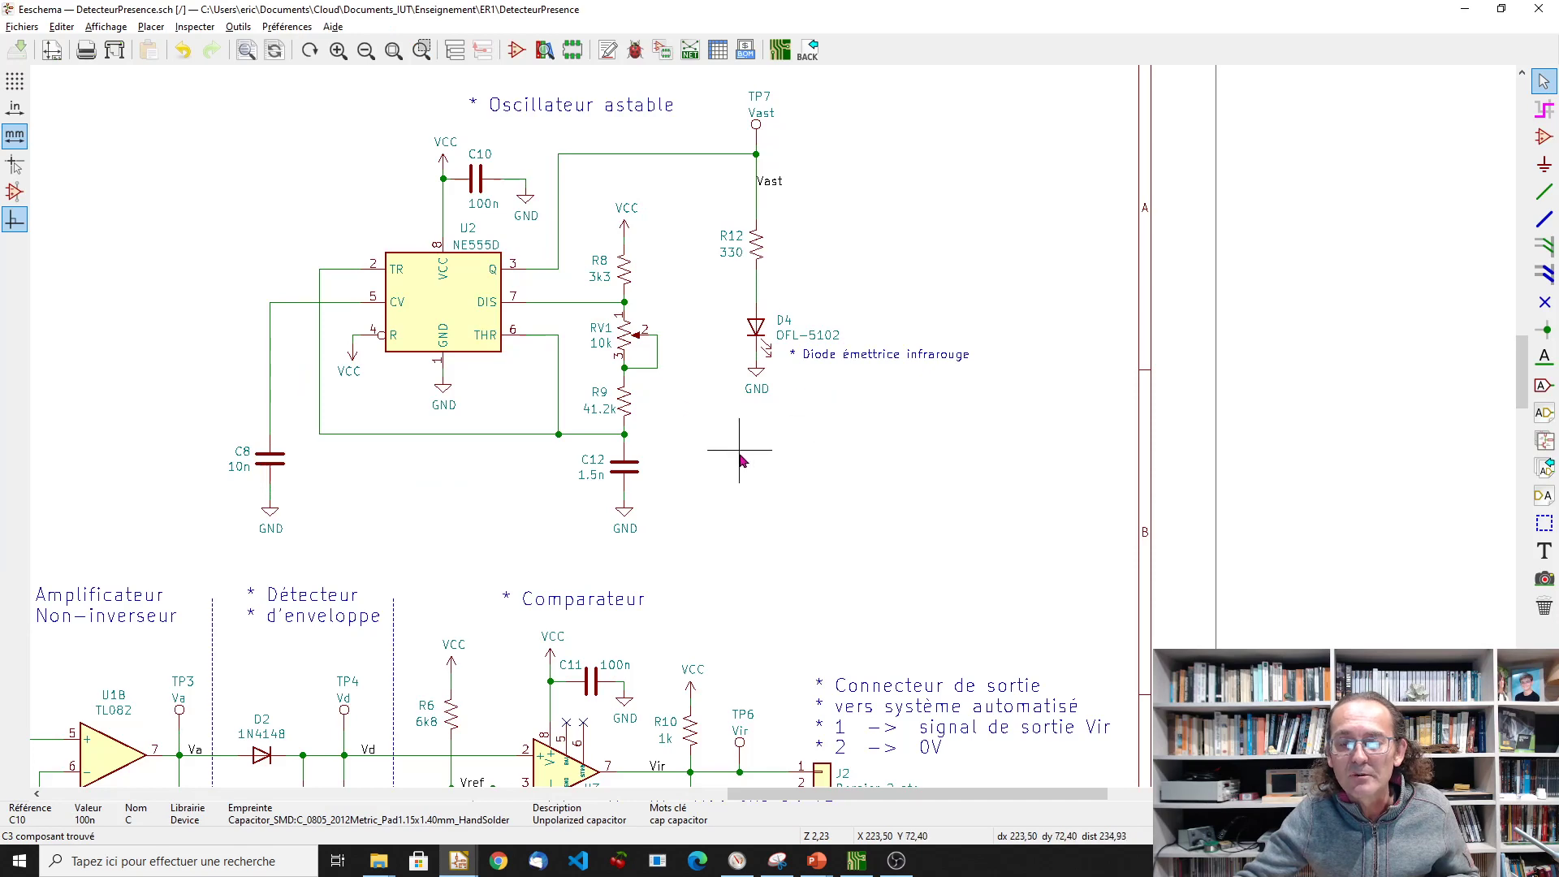
click(761, 256)
key(alt+Tab)
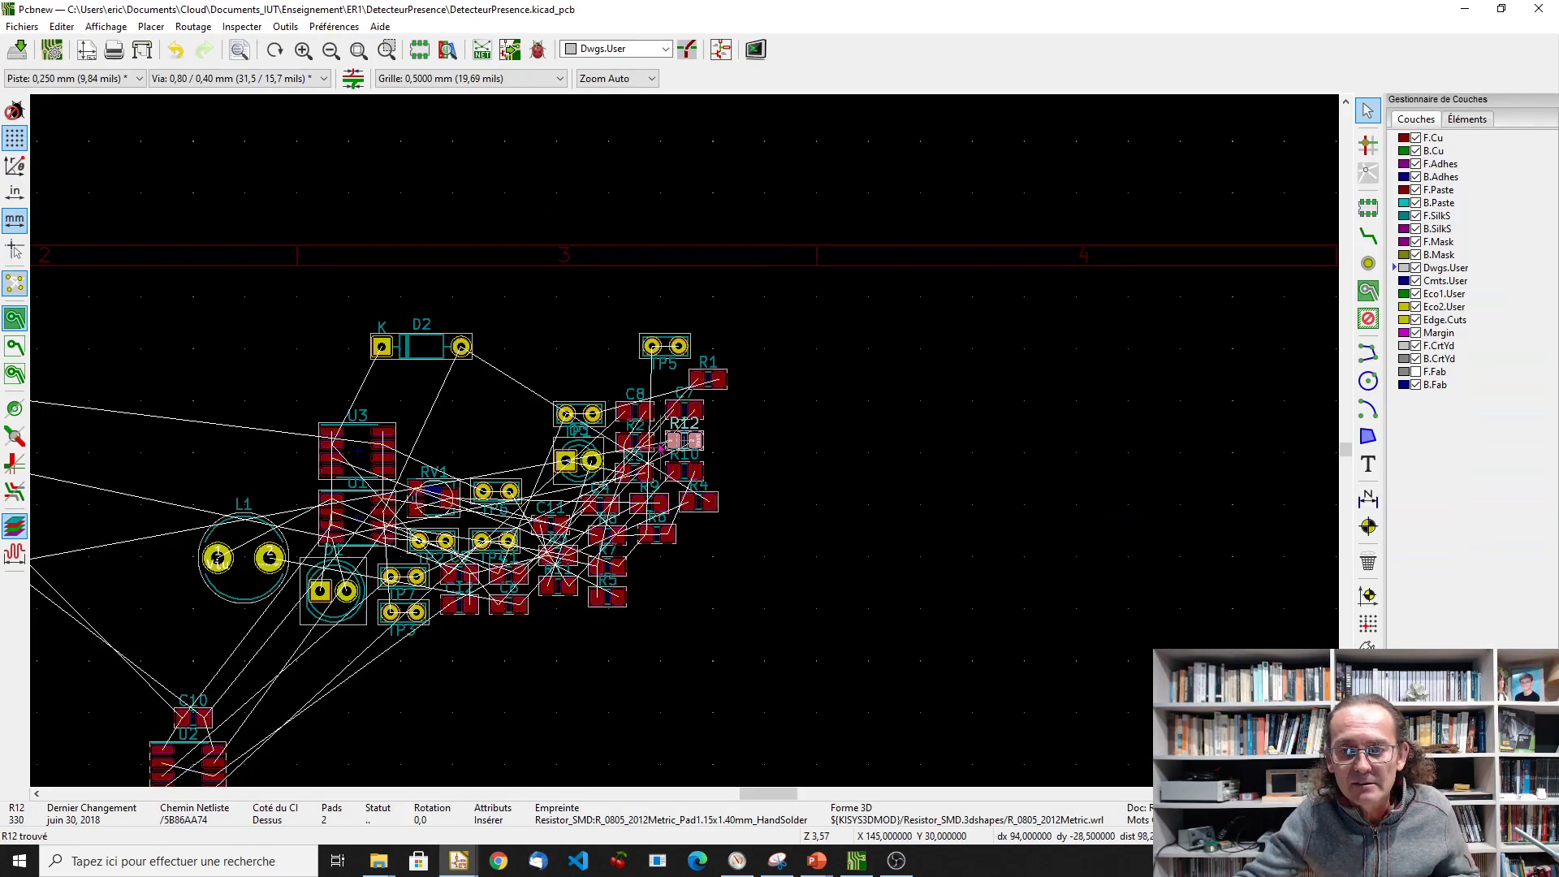
drag(686, 449, 154, 710)
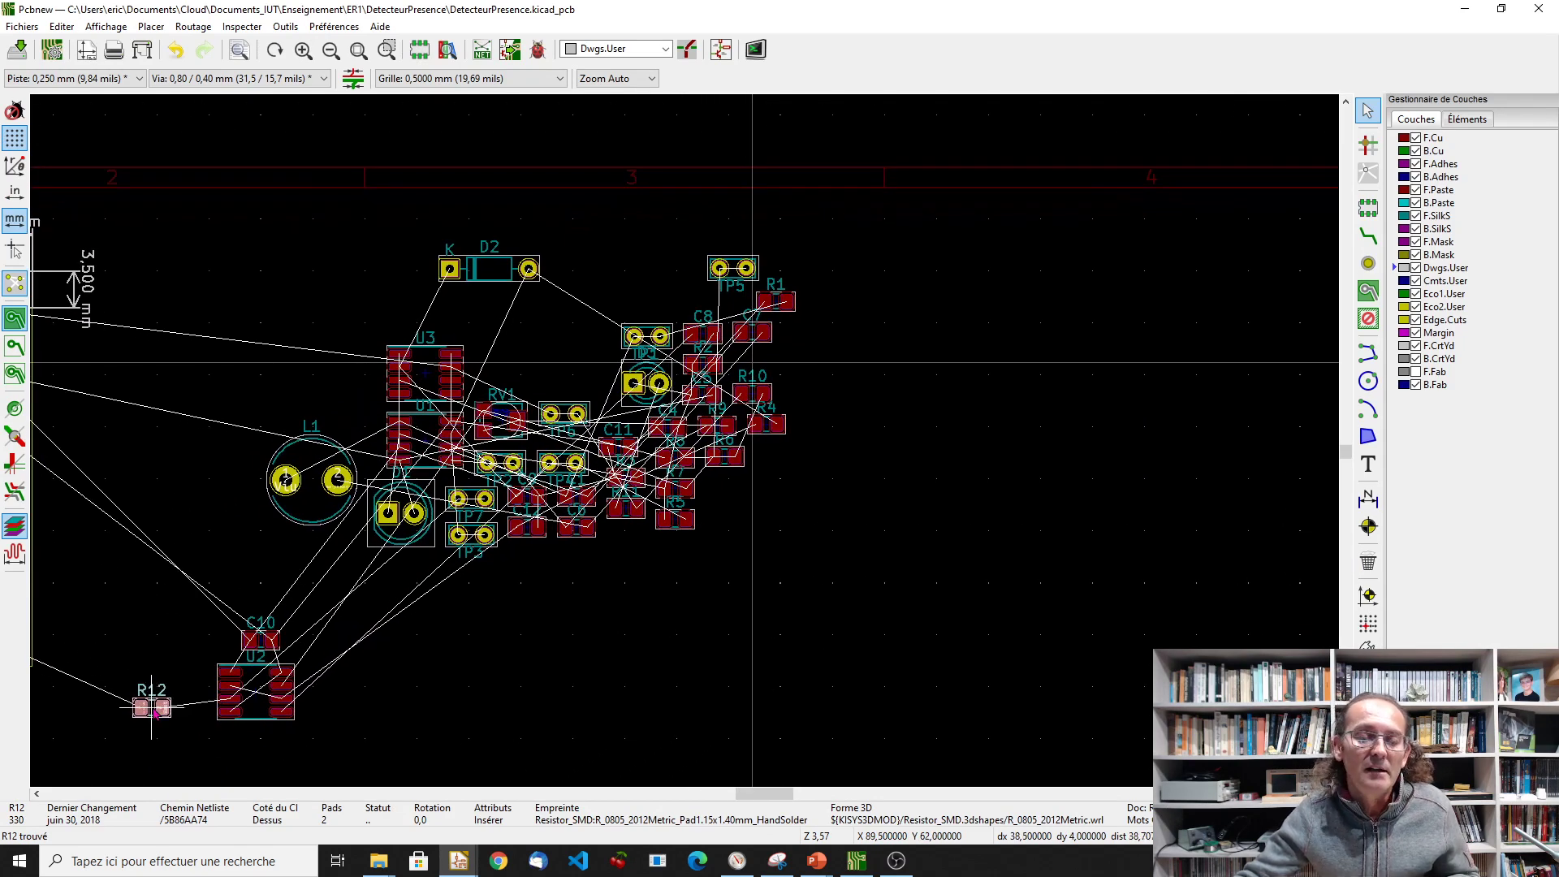
click(154, 708)
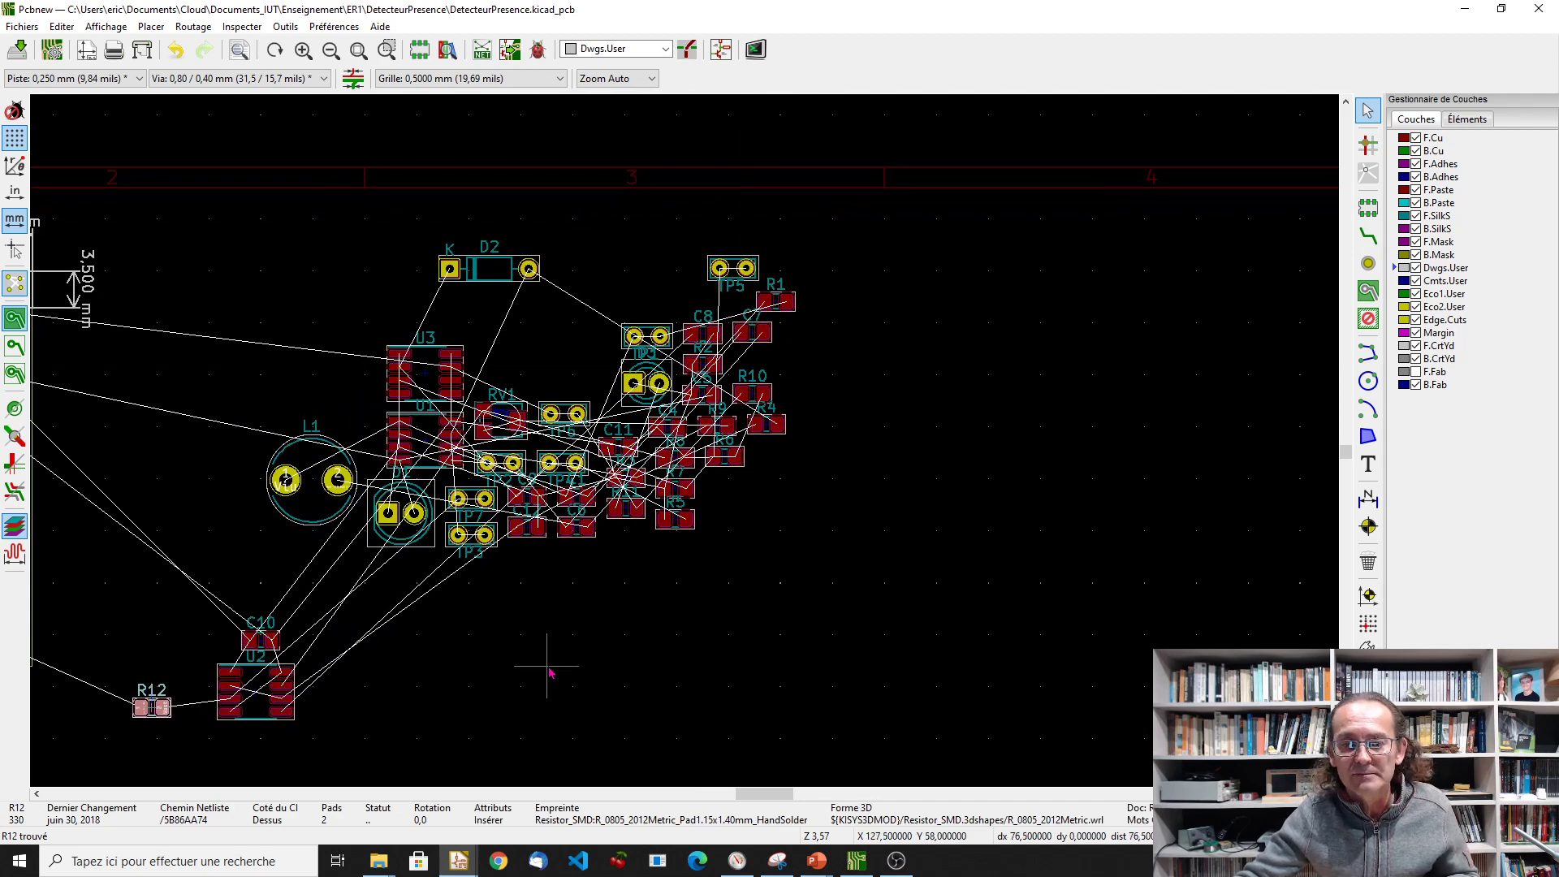
Select test point TP7 (Vast) in the schematic and place its footprint on the PCB just below R12.
key(alt+Tab)
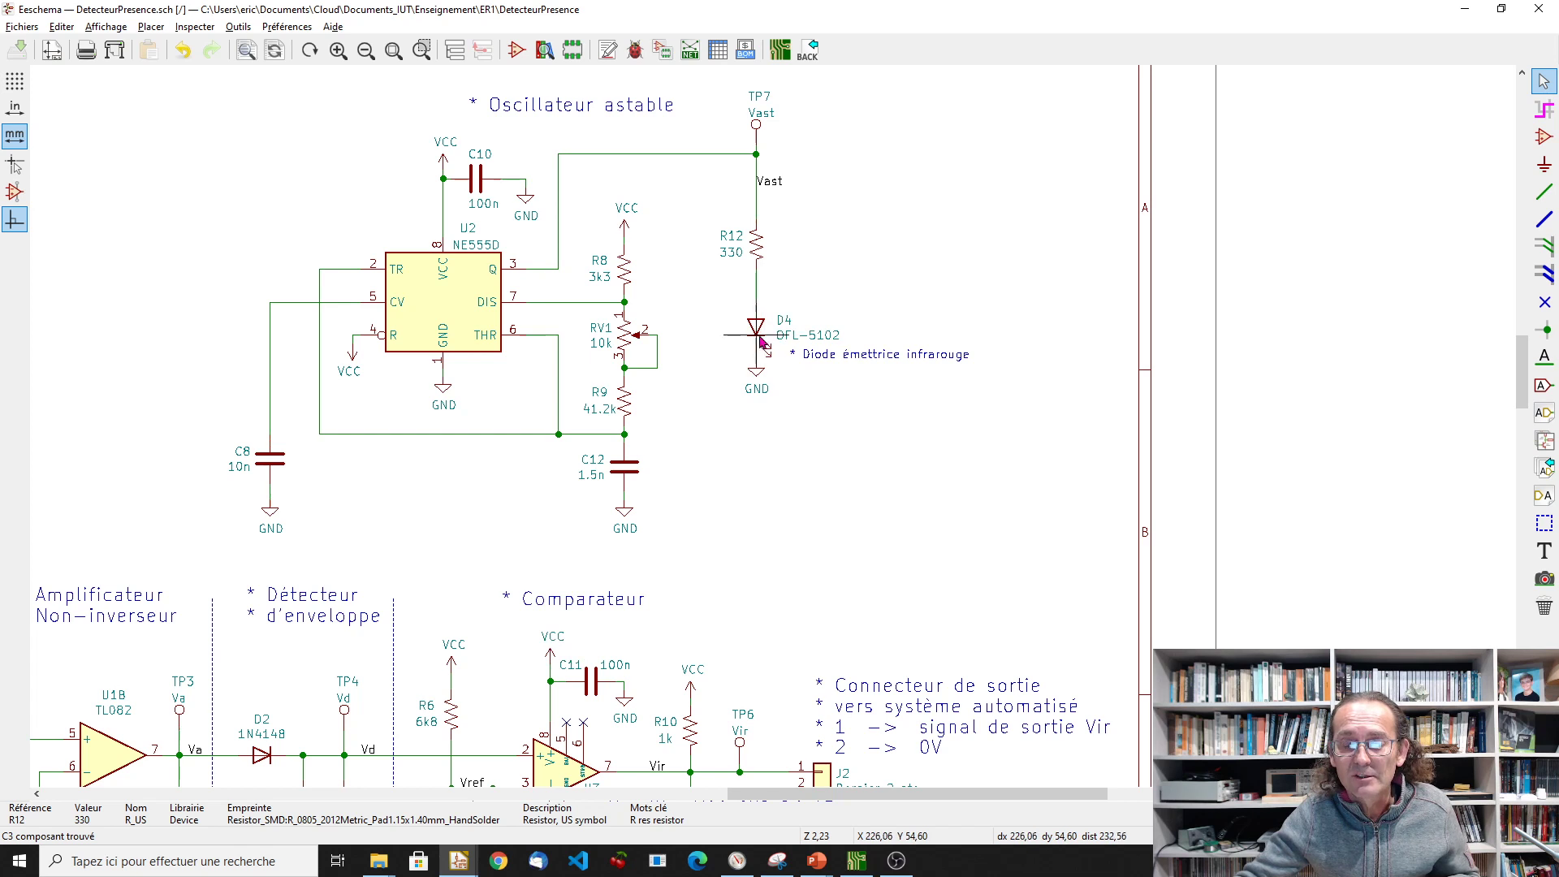
click(763, 137)
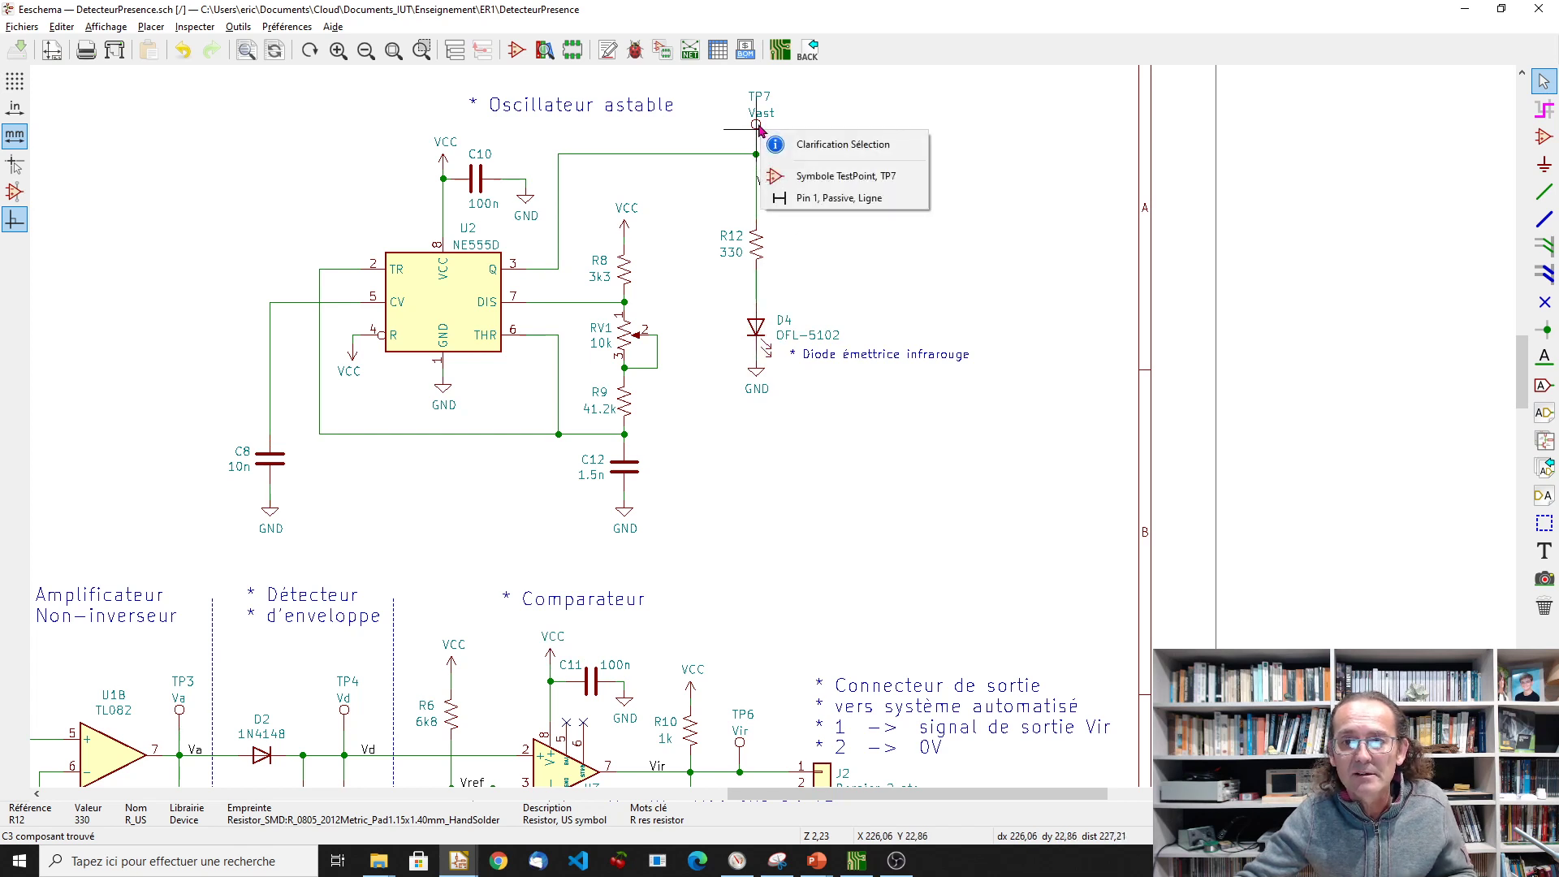
click(761, 130)
key(alt+Tab)
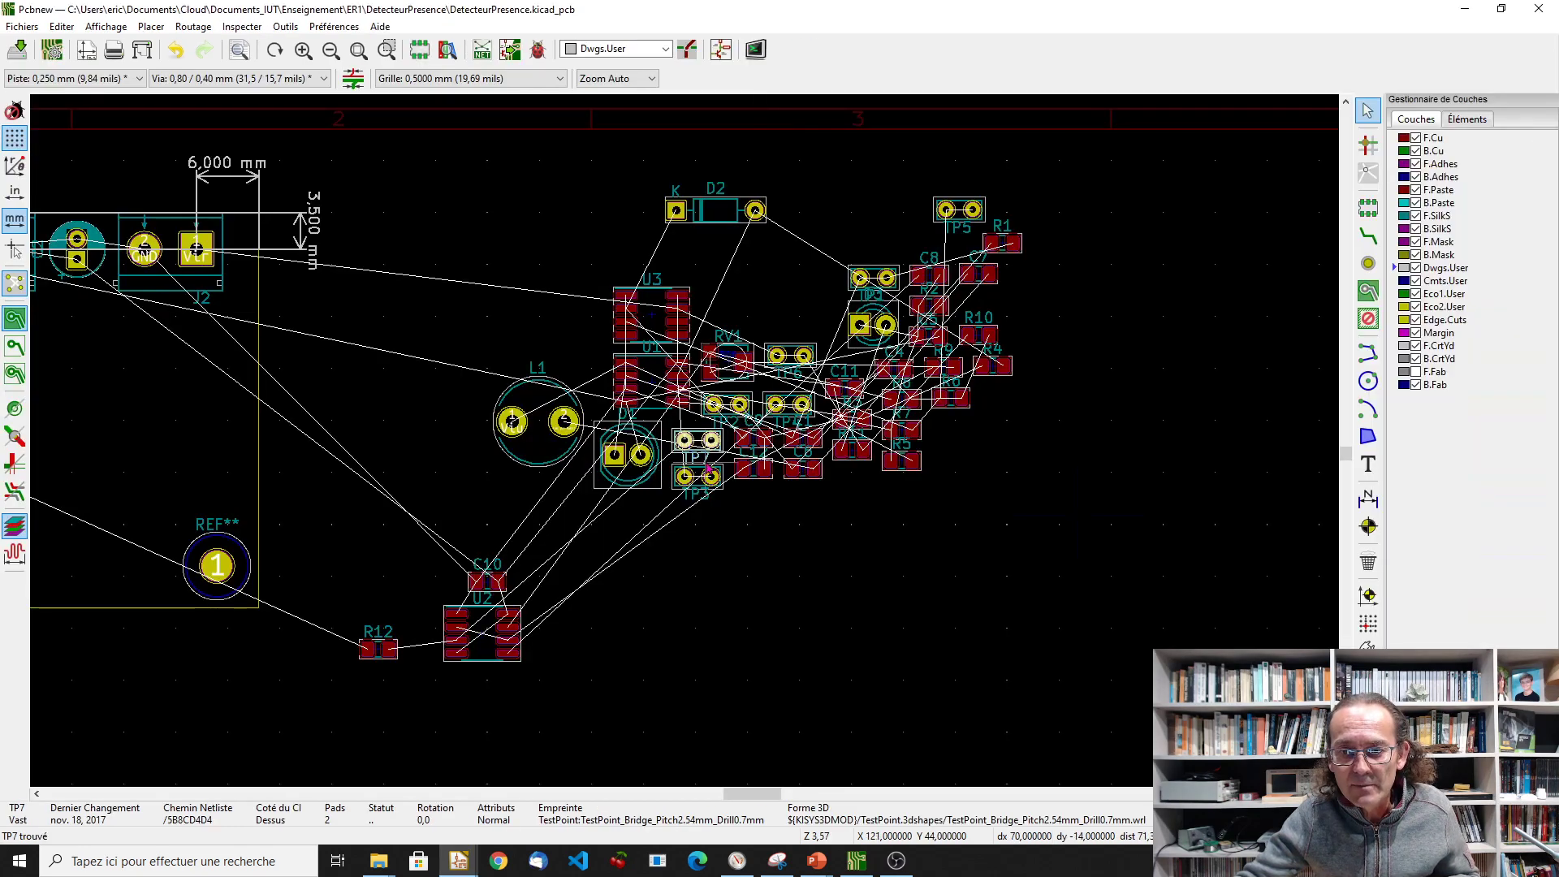
key(m)
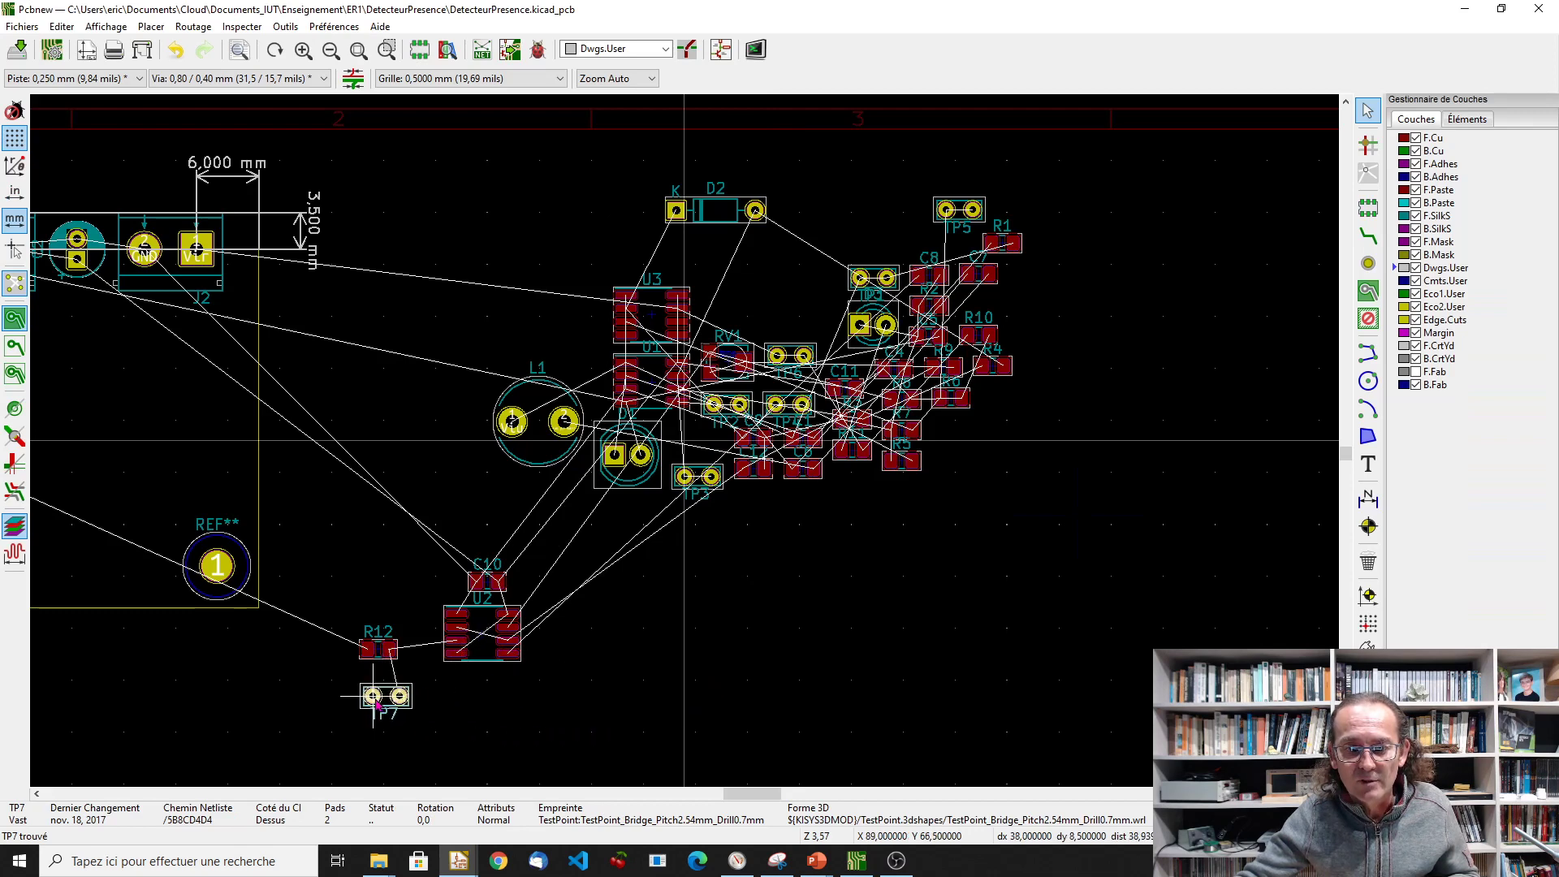
click(369, 689)
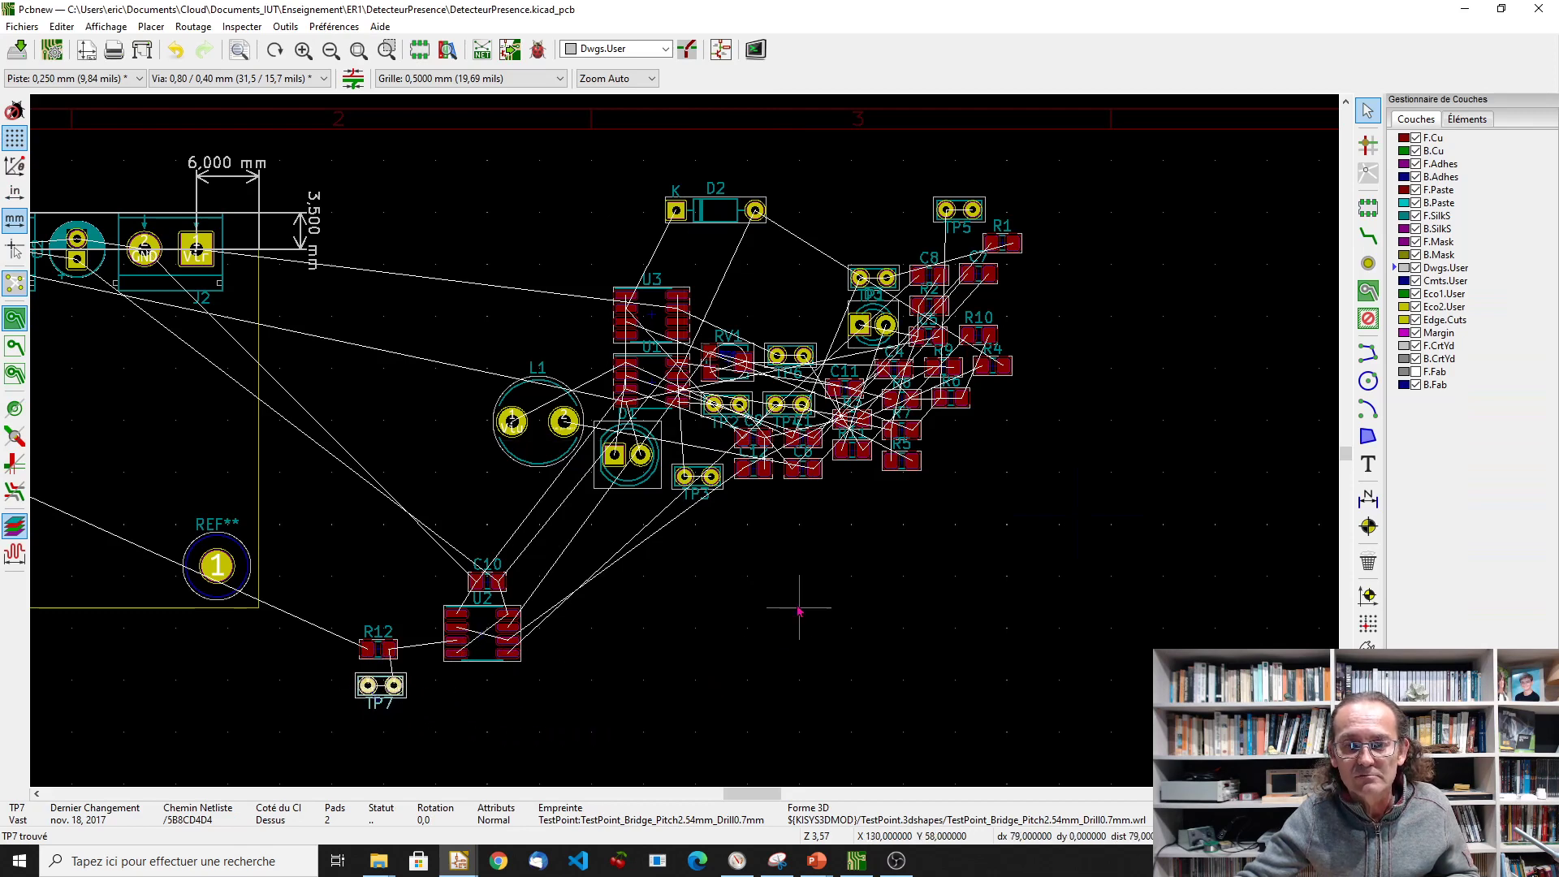
Select resistor R8 in the schematic and place its footprint on the PCB to the right of U2.
key(alt+Tab)
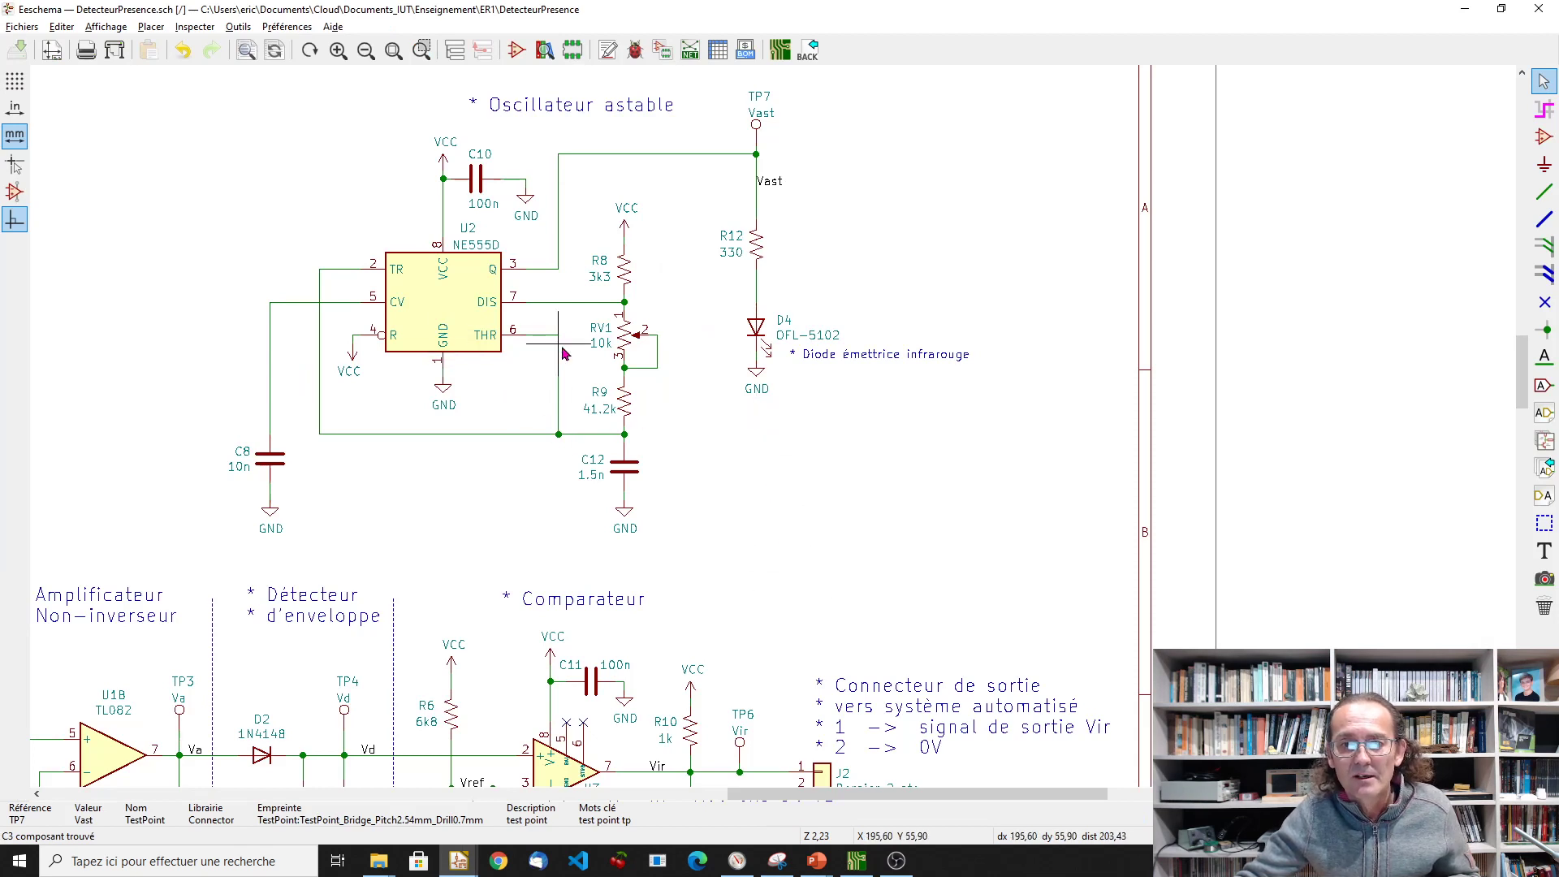
click(626, 278)
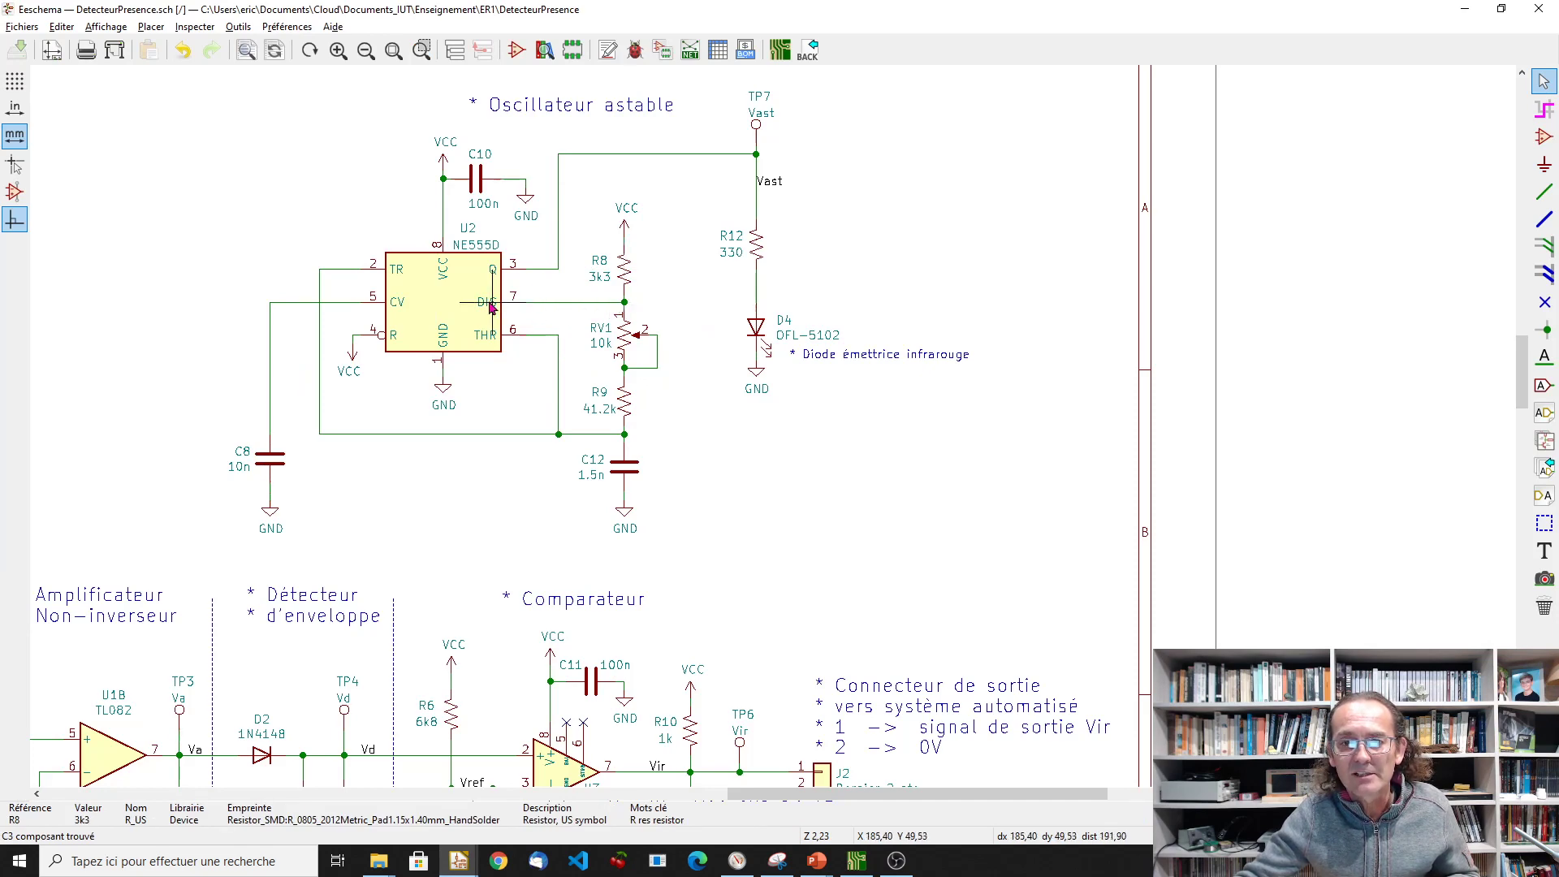
key(alt+Tab)
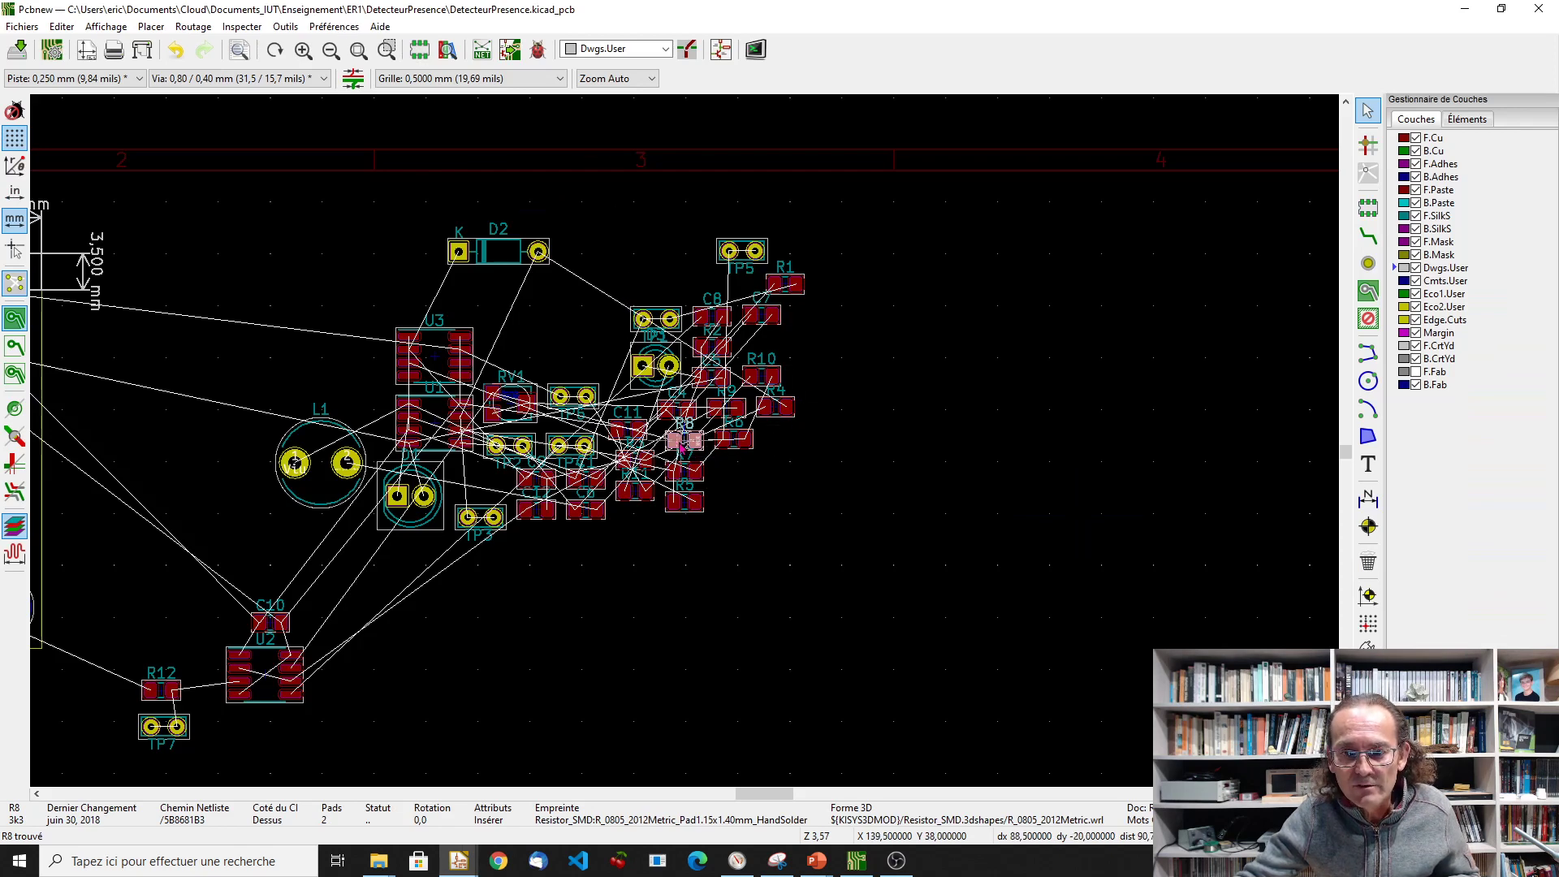
key(m)
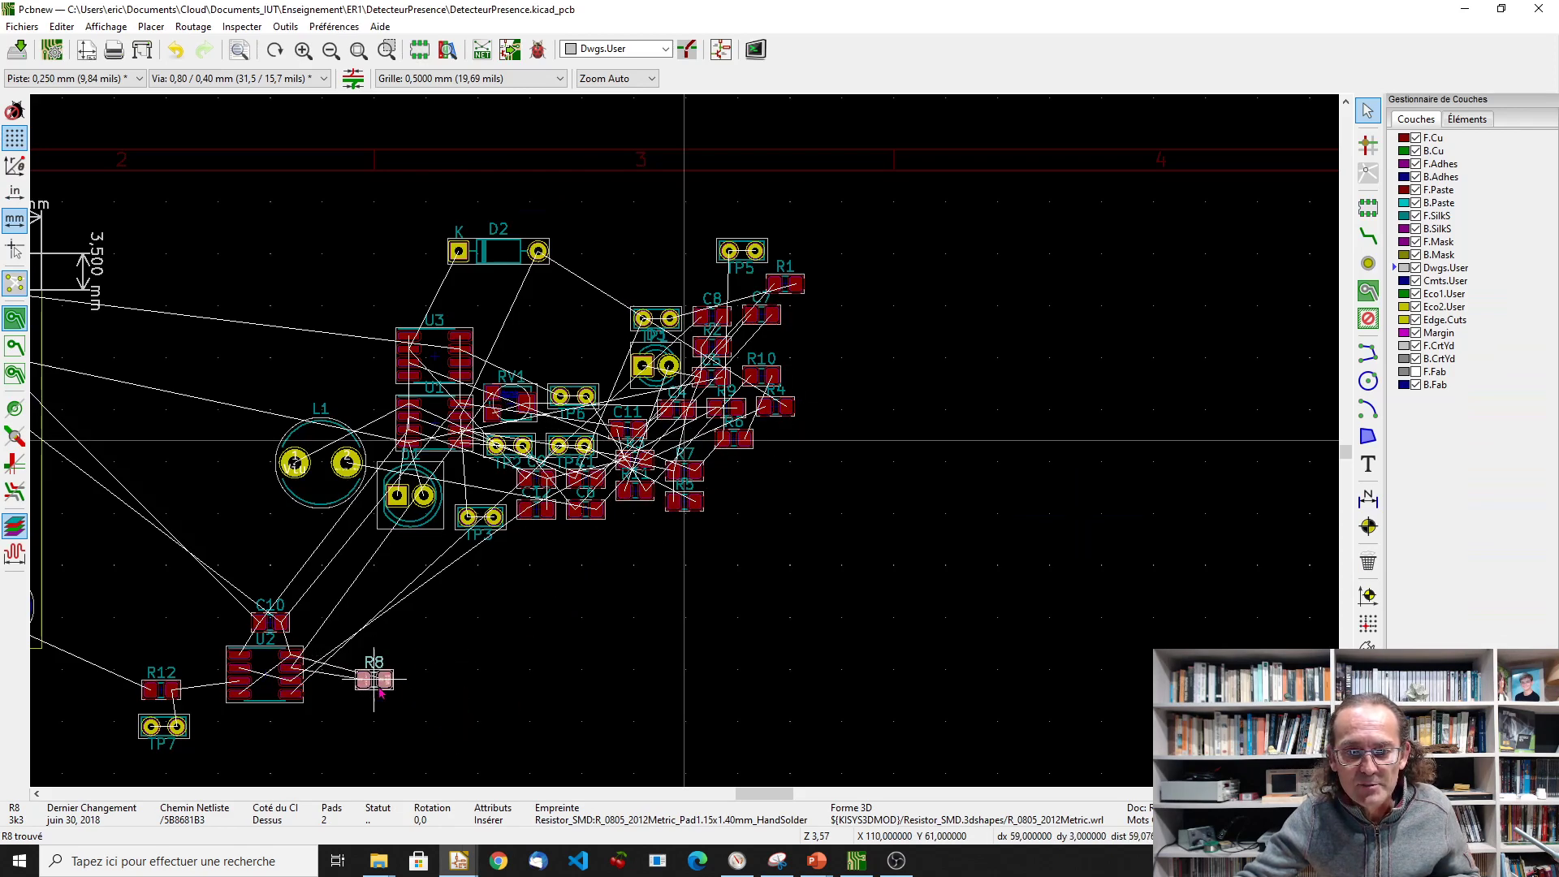
click(390, 663)
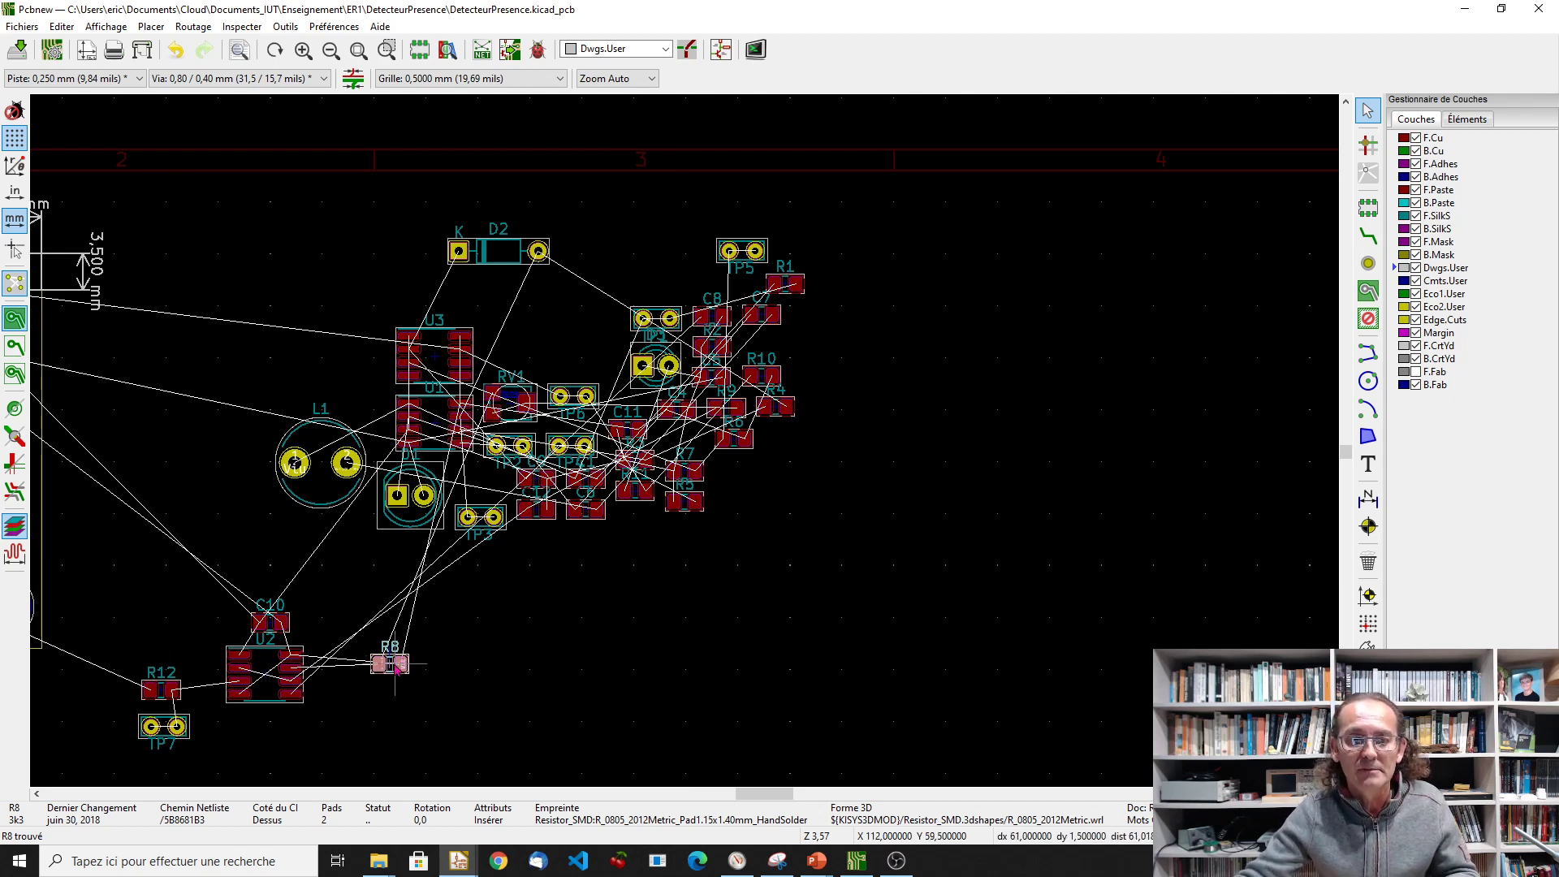
Move R8 closer to U2 and rotate it 180° so its VCC pad faces U2's VCC pin 8.
scroll(397, 668, up, 5)
drag(663, 456, 384, 400)
key(r)
key(r)
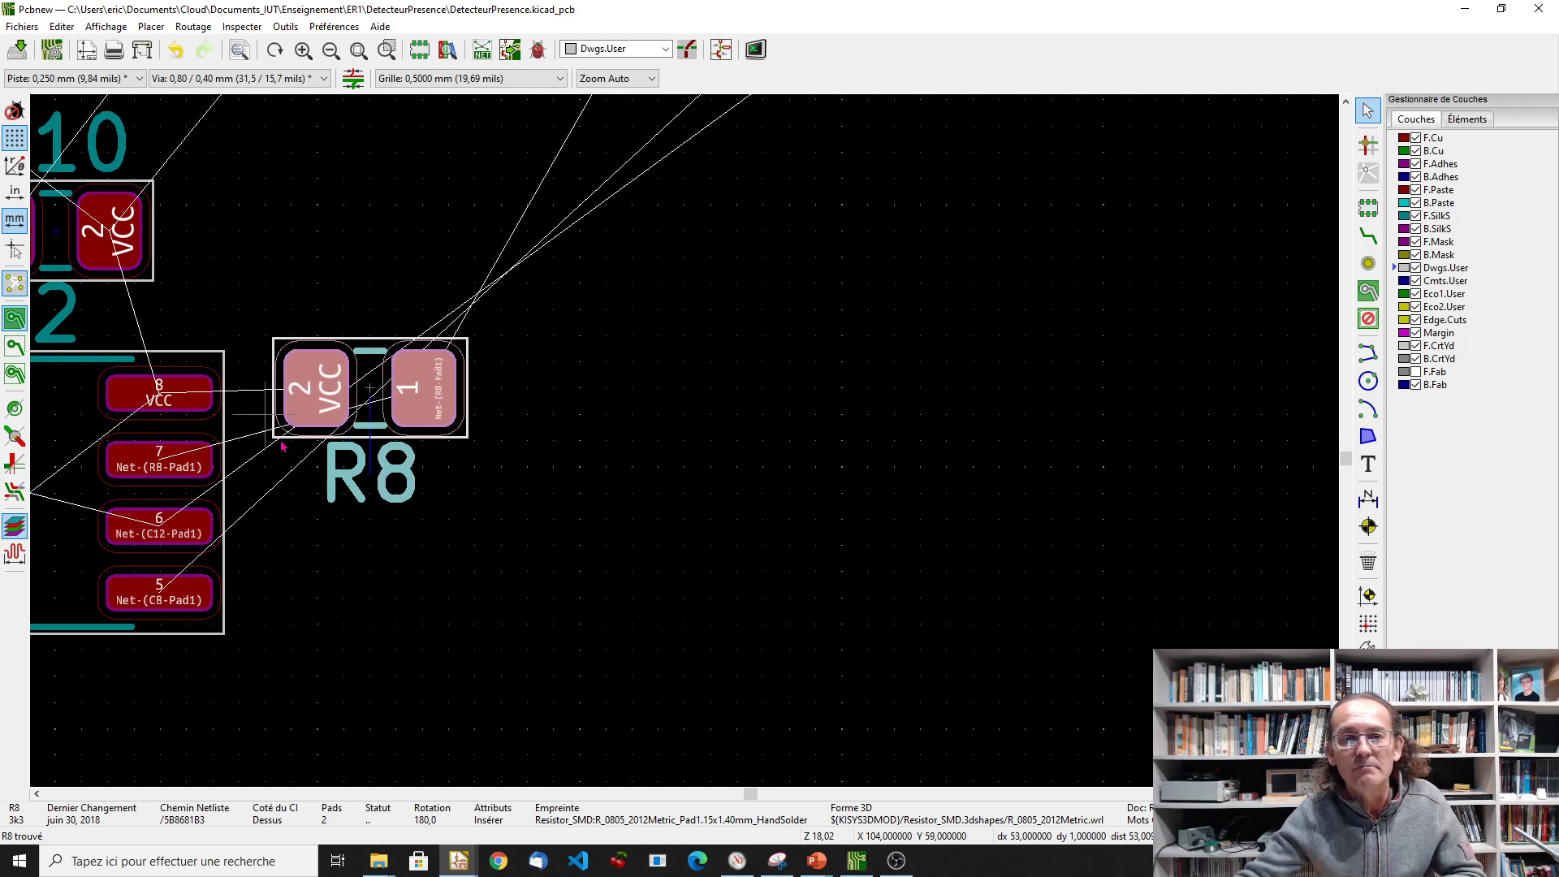
Set the PCB grid to 0.2540 mm (10.00 mils).
scroll(146, 455, down, 1)
scroll(658, 441, down, 1)
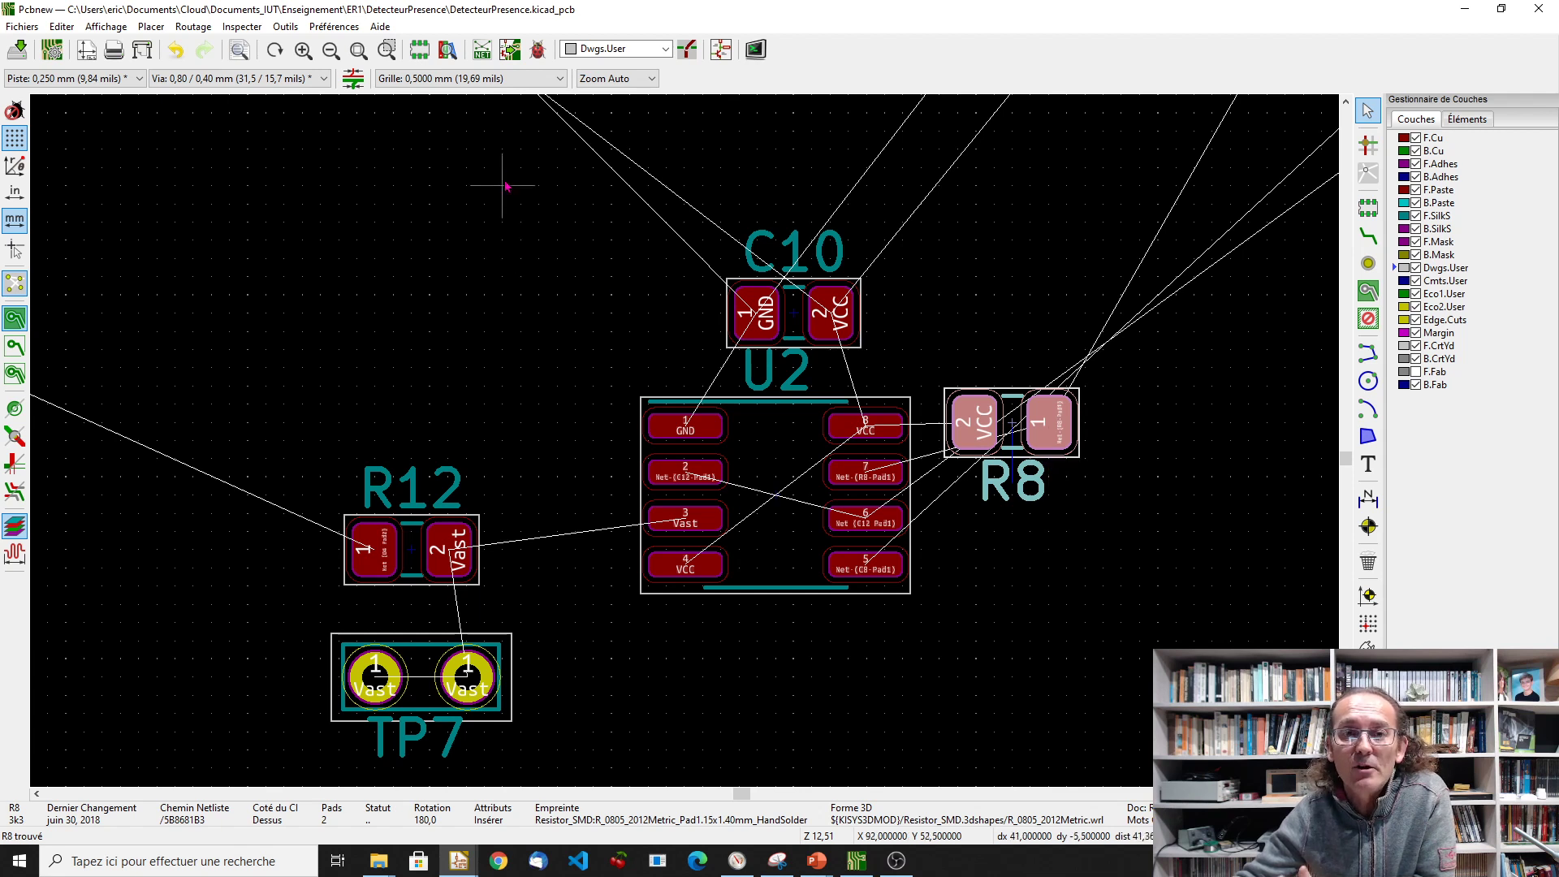
click(555, 79)
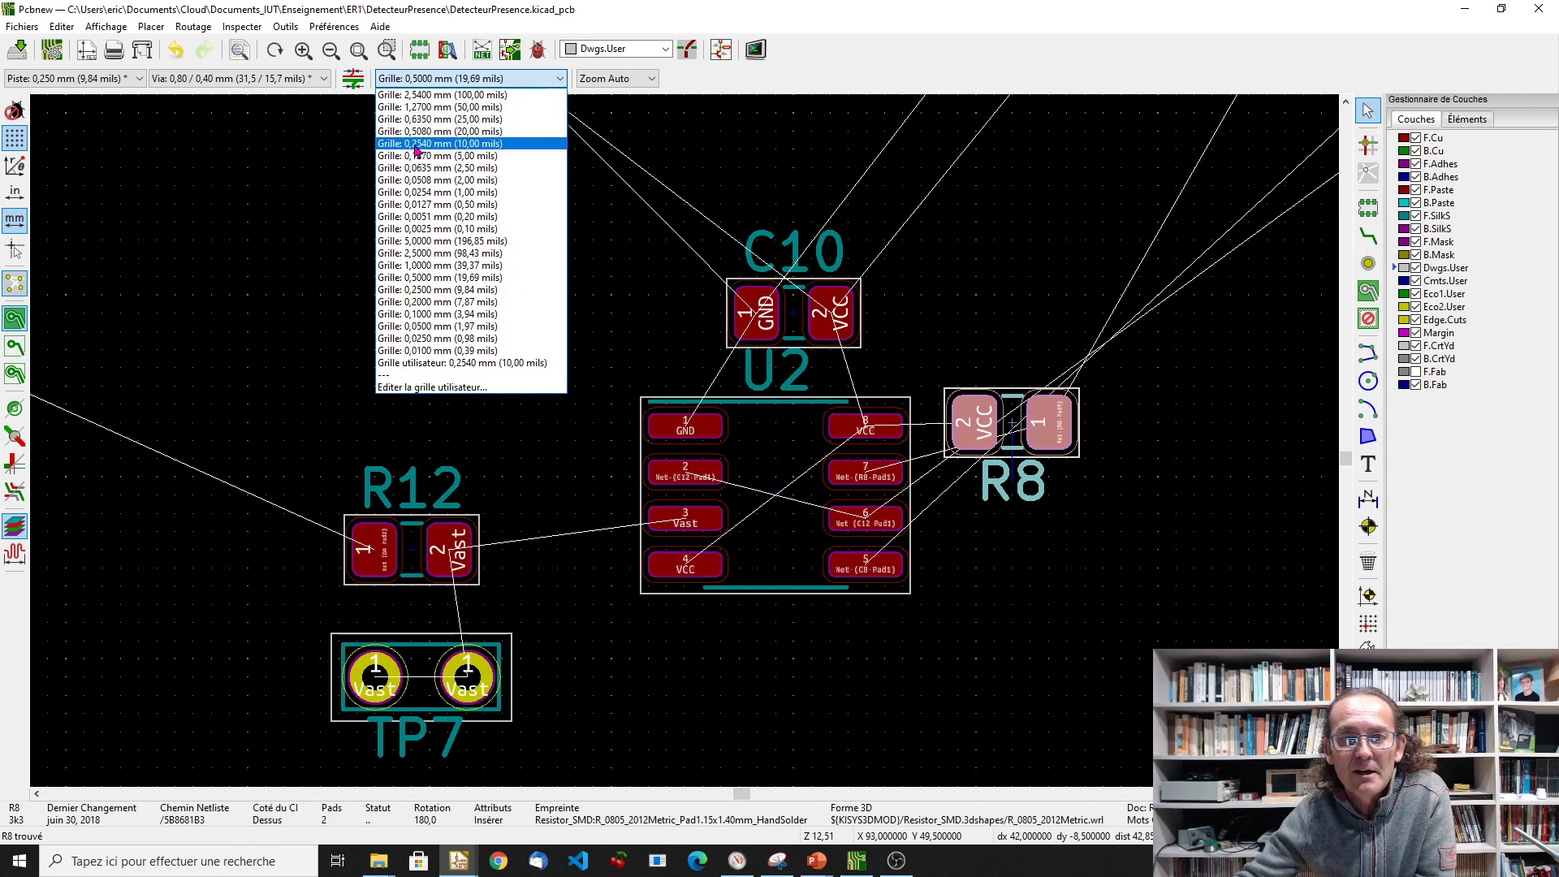
click(471, 145)
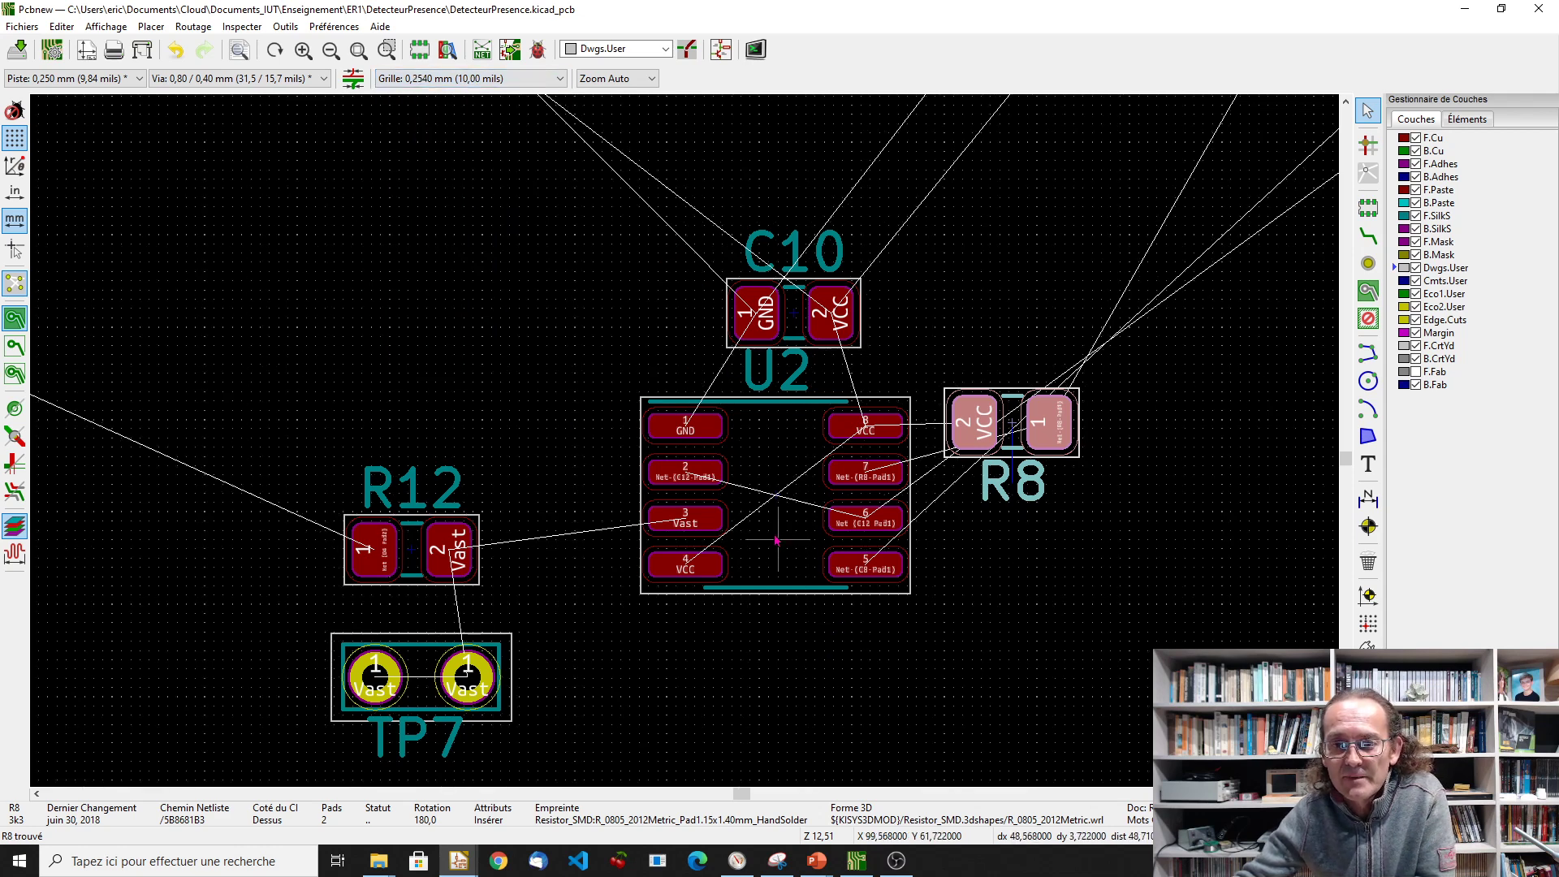
Reposition U2, C10 and R8 on the grid, with C10 close above U2 and R8 level with U2's pin 8.
drag(777, 497, 759, 524)
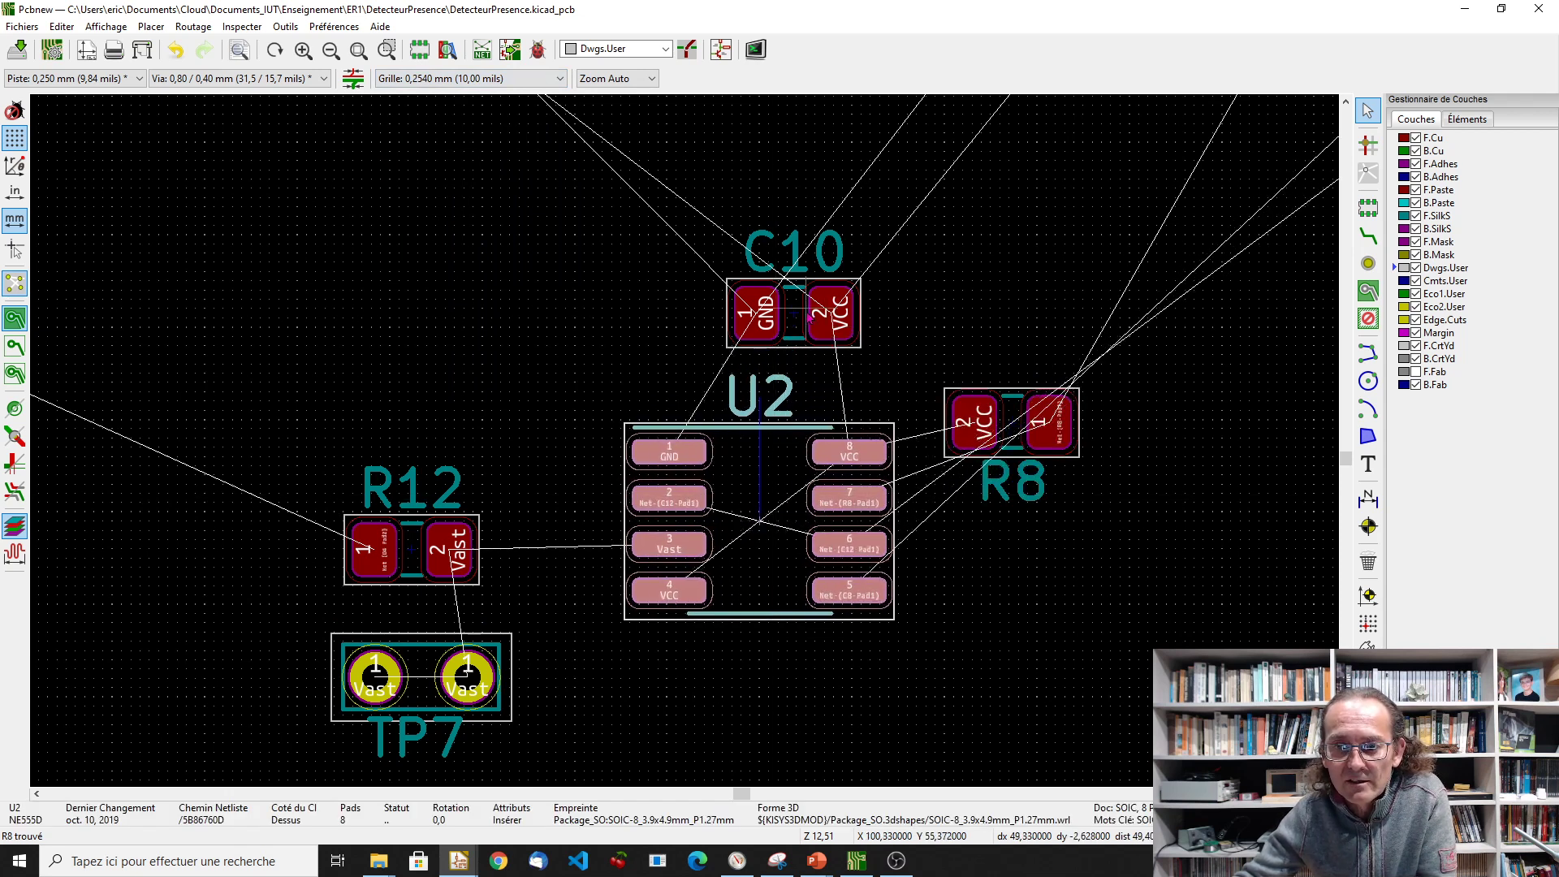
drag(799, 323, 769, 375)
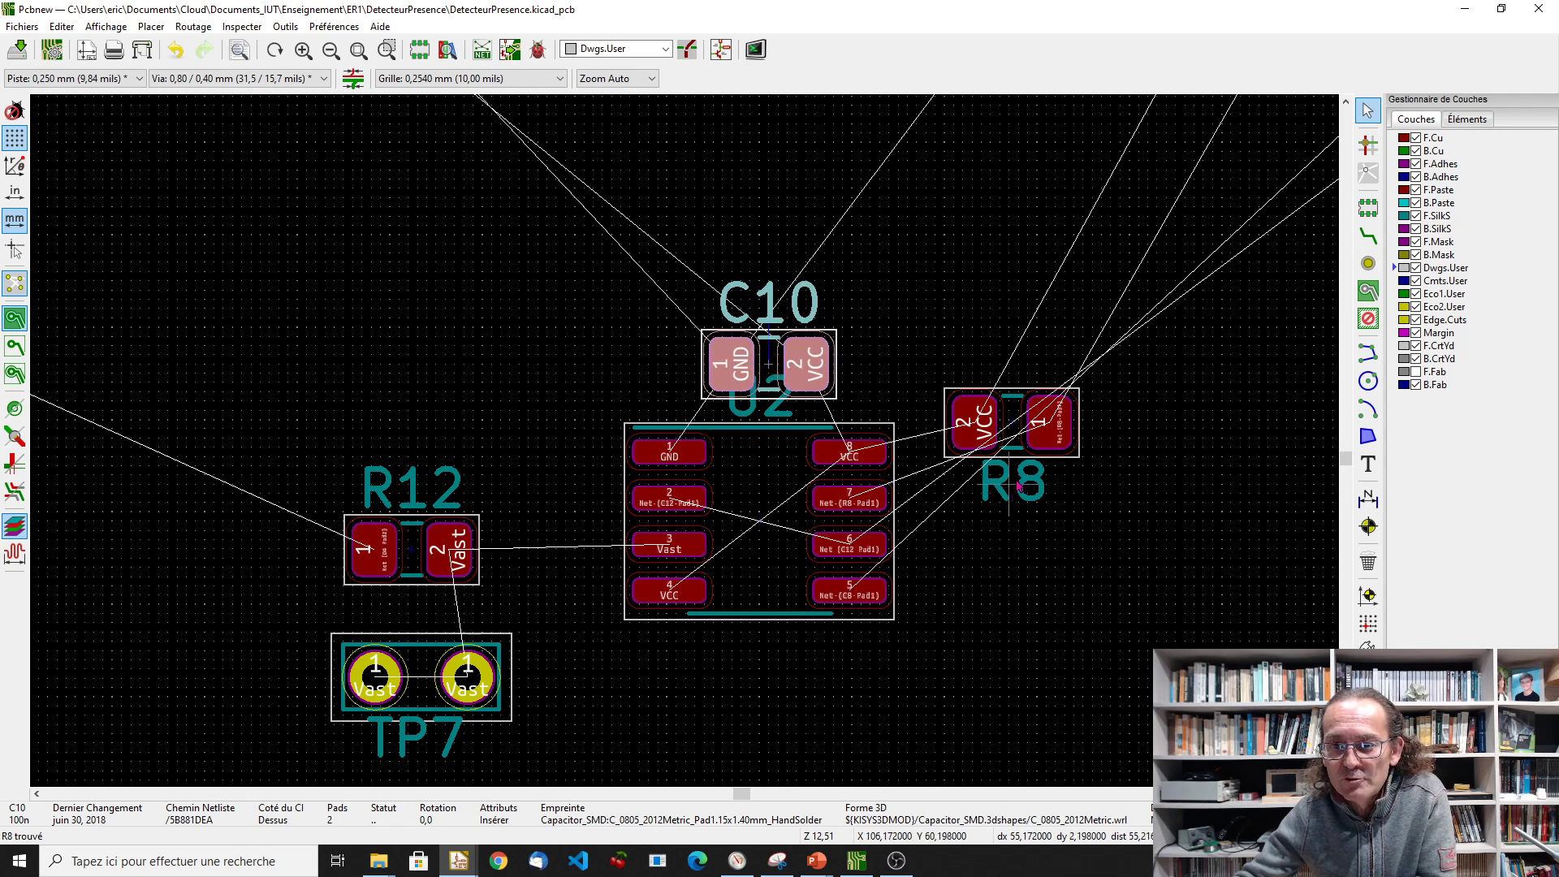
drag(1018, 423, 1019, 461)
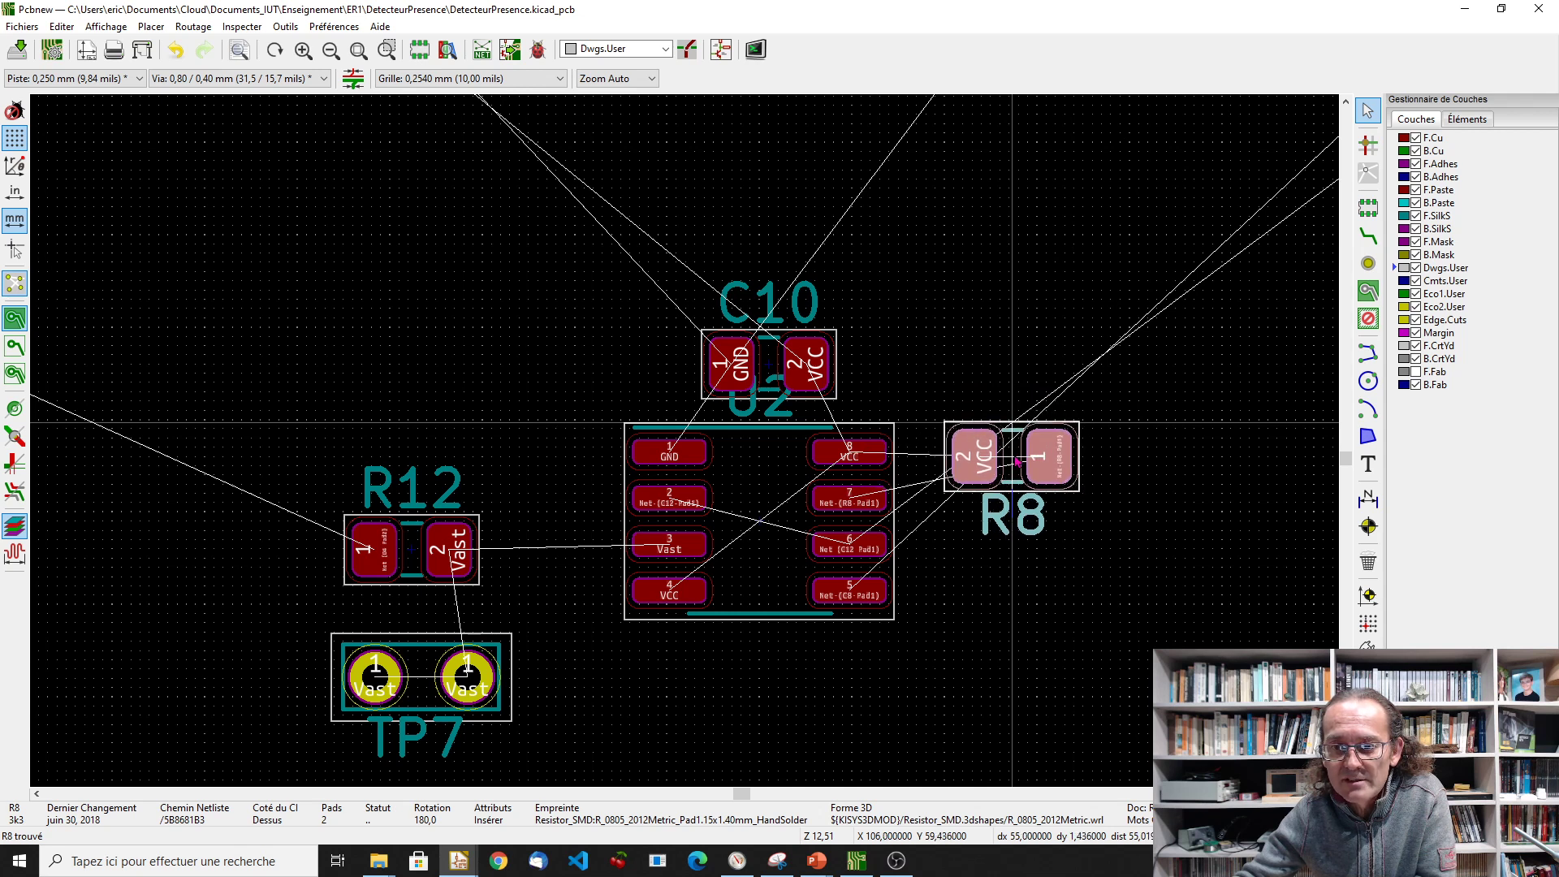
Select potentiometer RV1 in the schematic and place its footprint on the PCB just right of R8, pad 1 level with R8's pad 1.
key(alt+Tab)
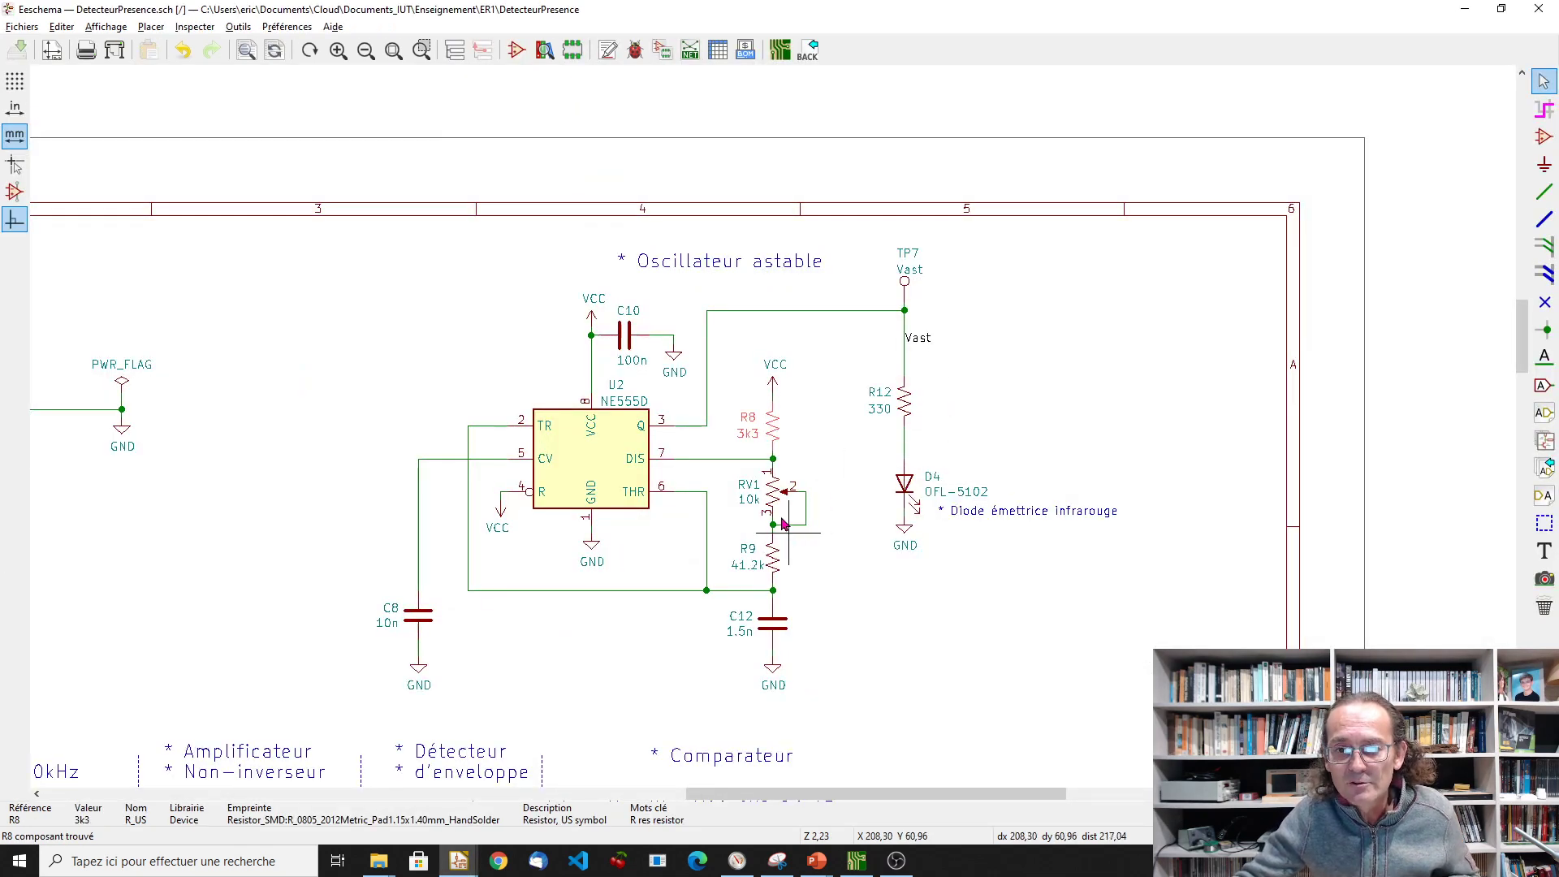
click(775, 497)
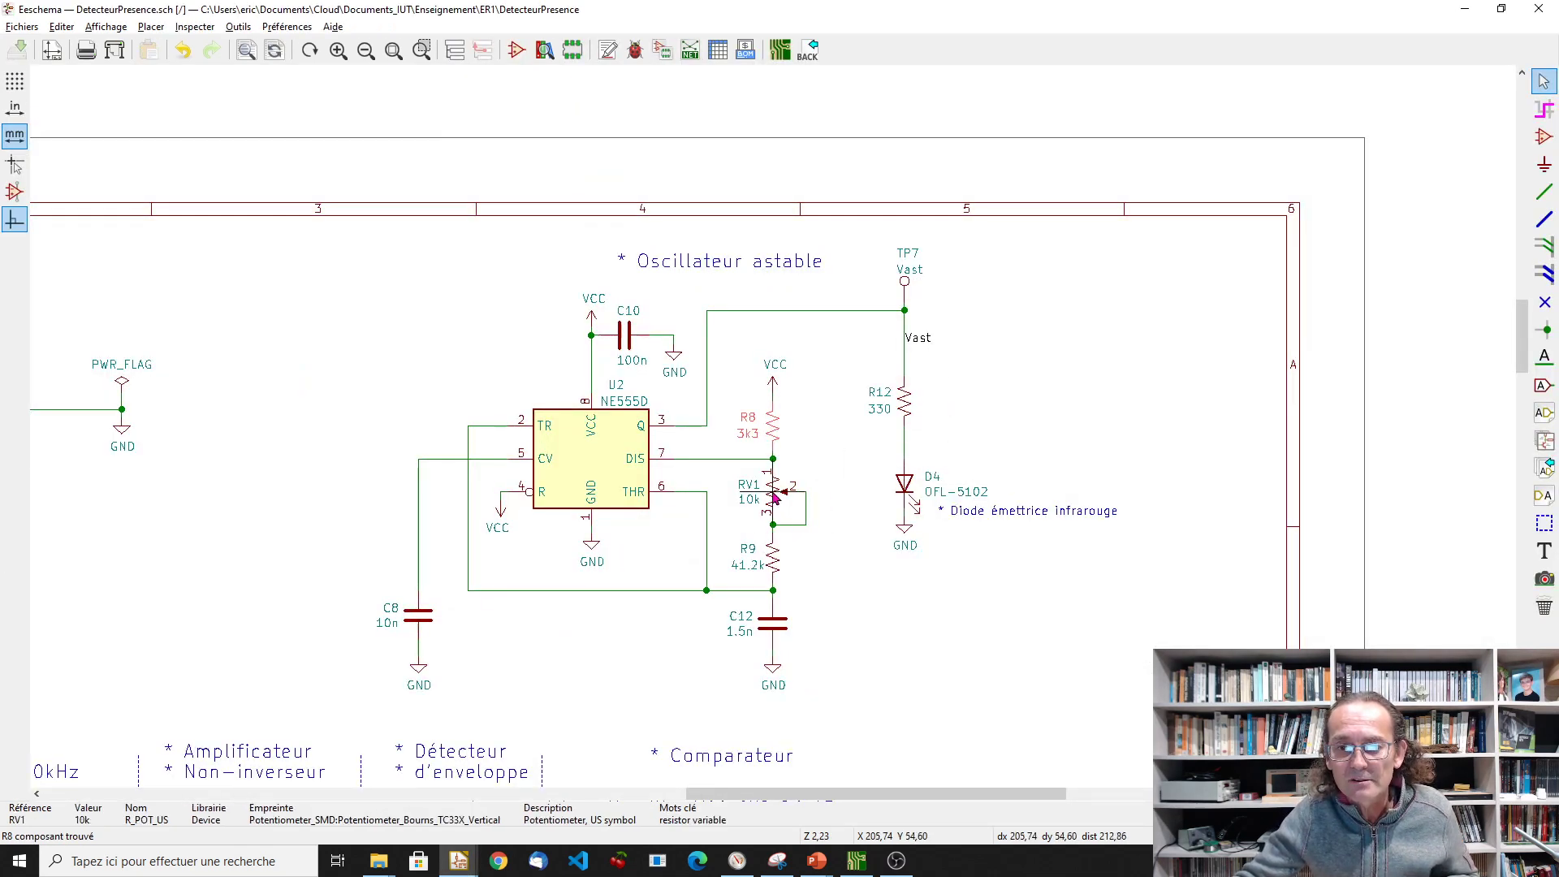
key(alt+Tab)
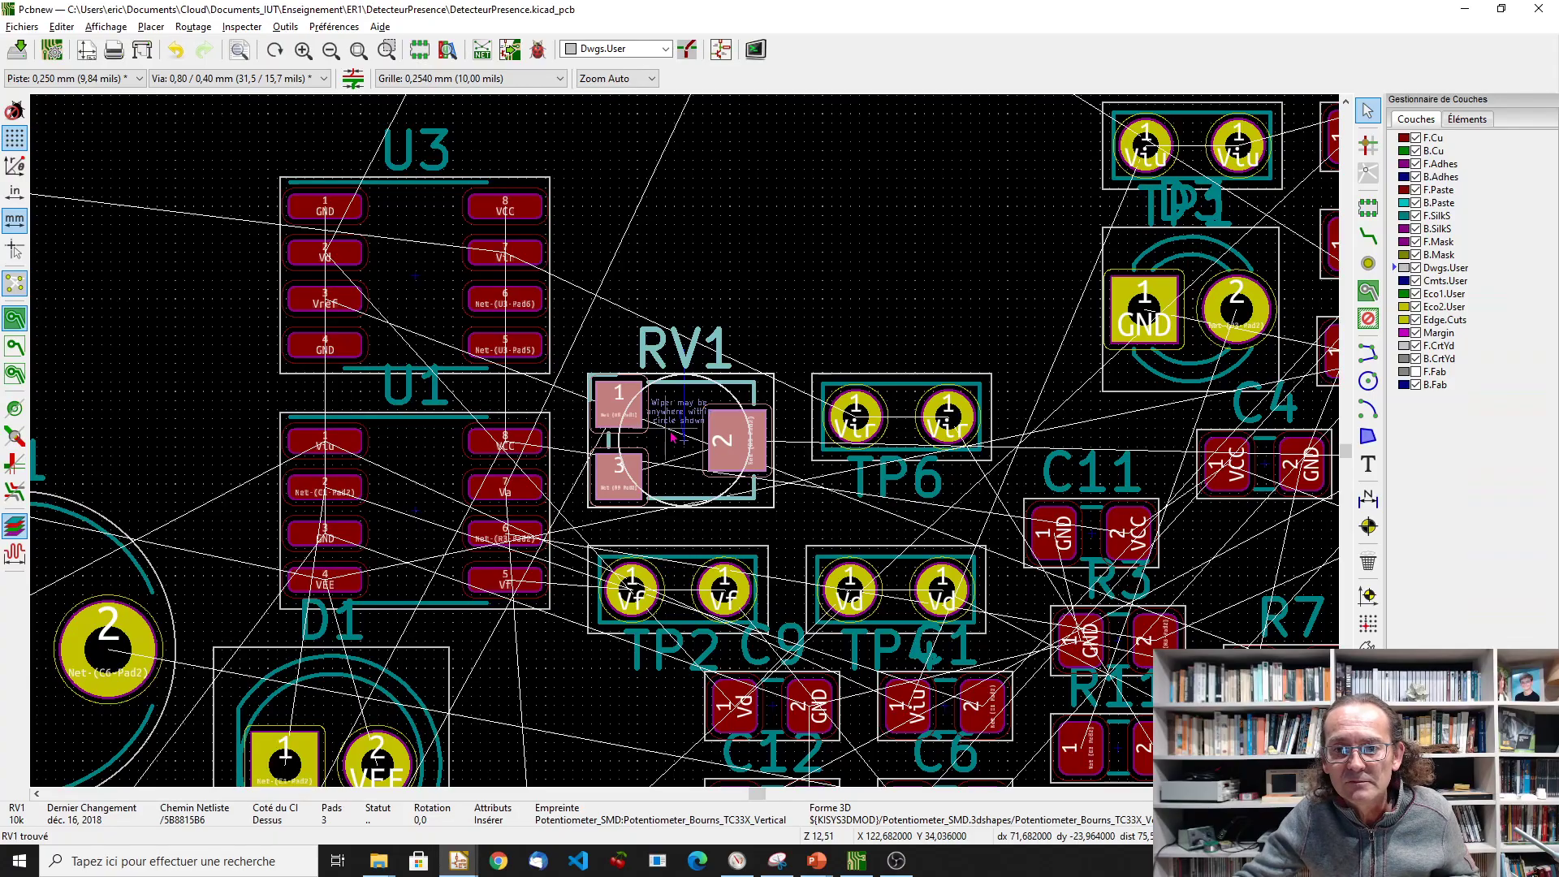
drag(673, 437, 447, 550)
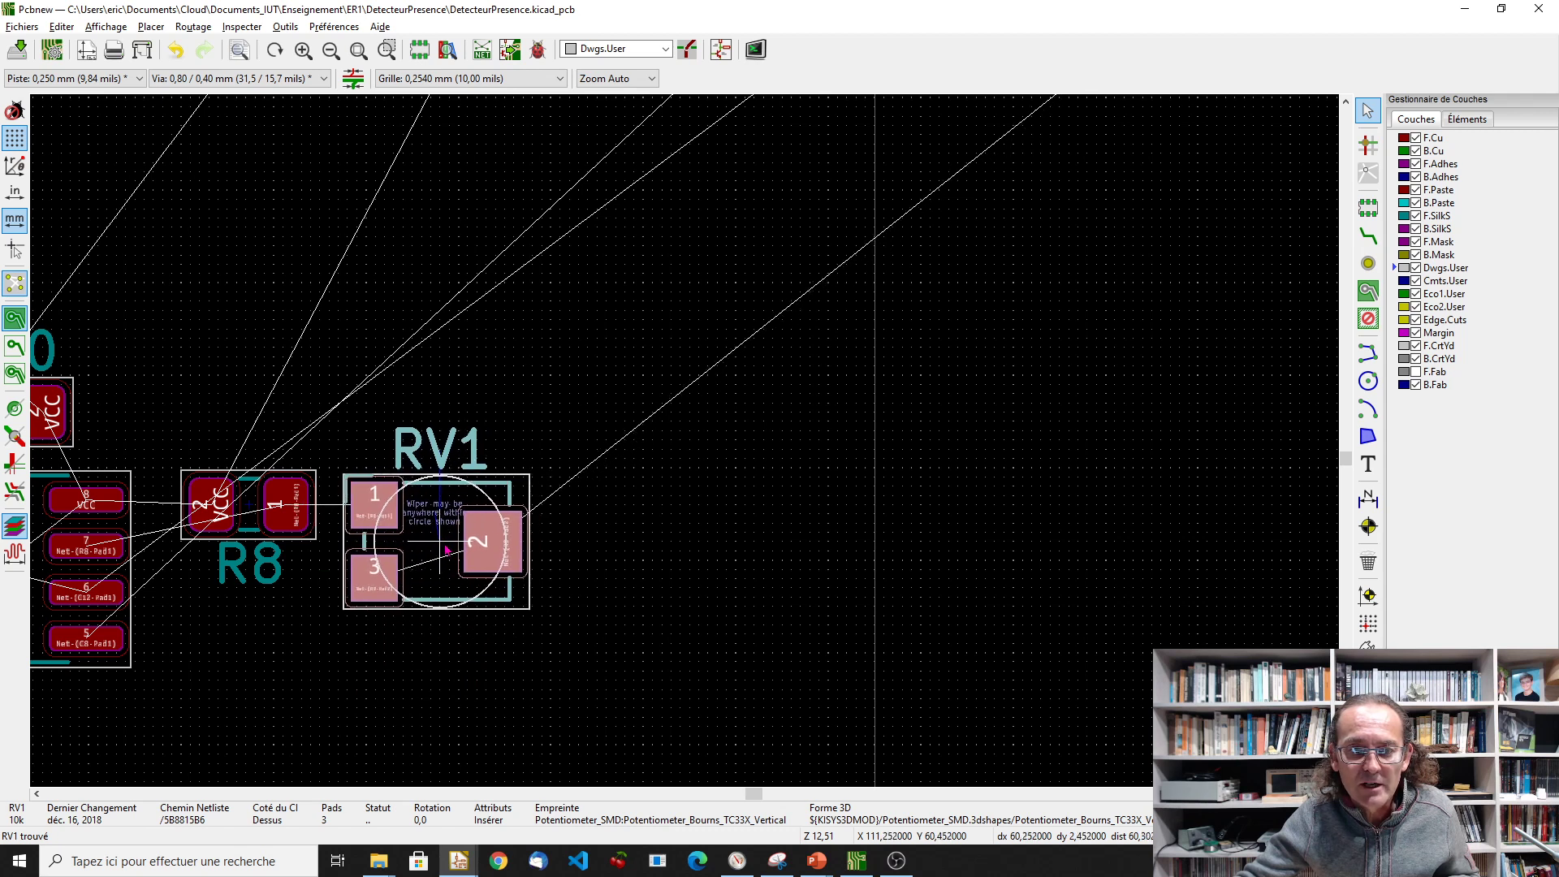
click(445, 547)
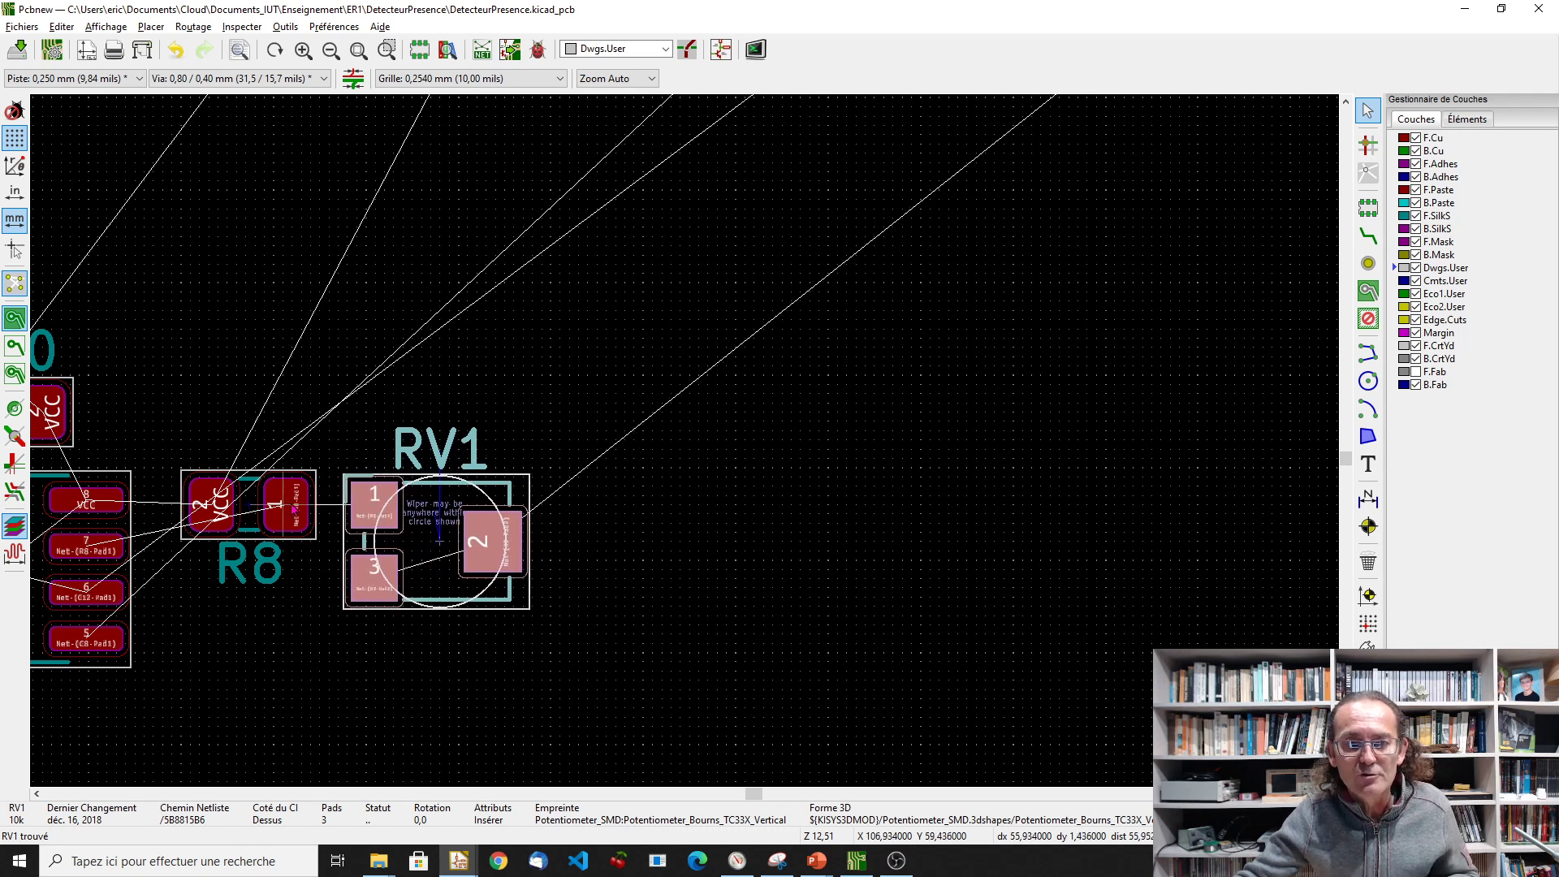
Select resistor R9 in the schematic and place its footprint directly below R8, with pad 1 facing U2's pin 6.
key(alt+Tab)
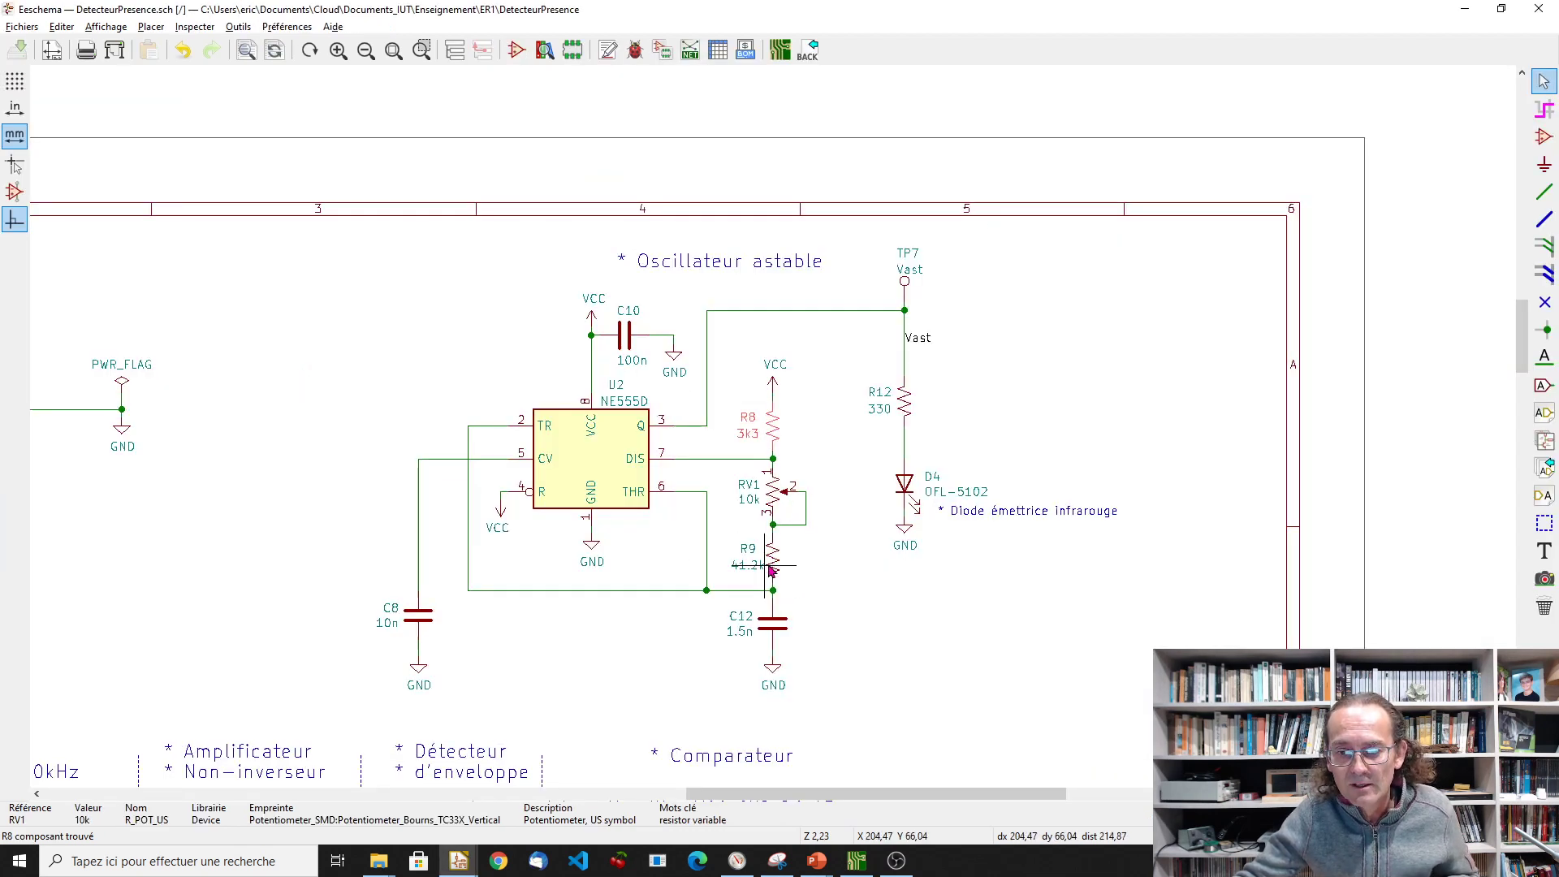
click(775, 566)
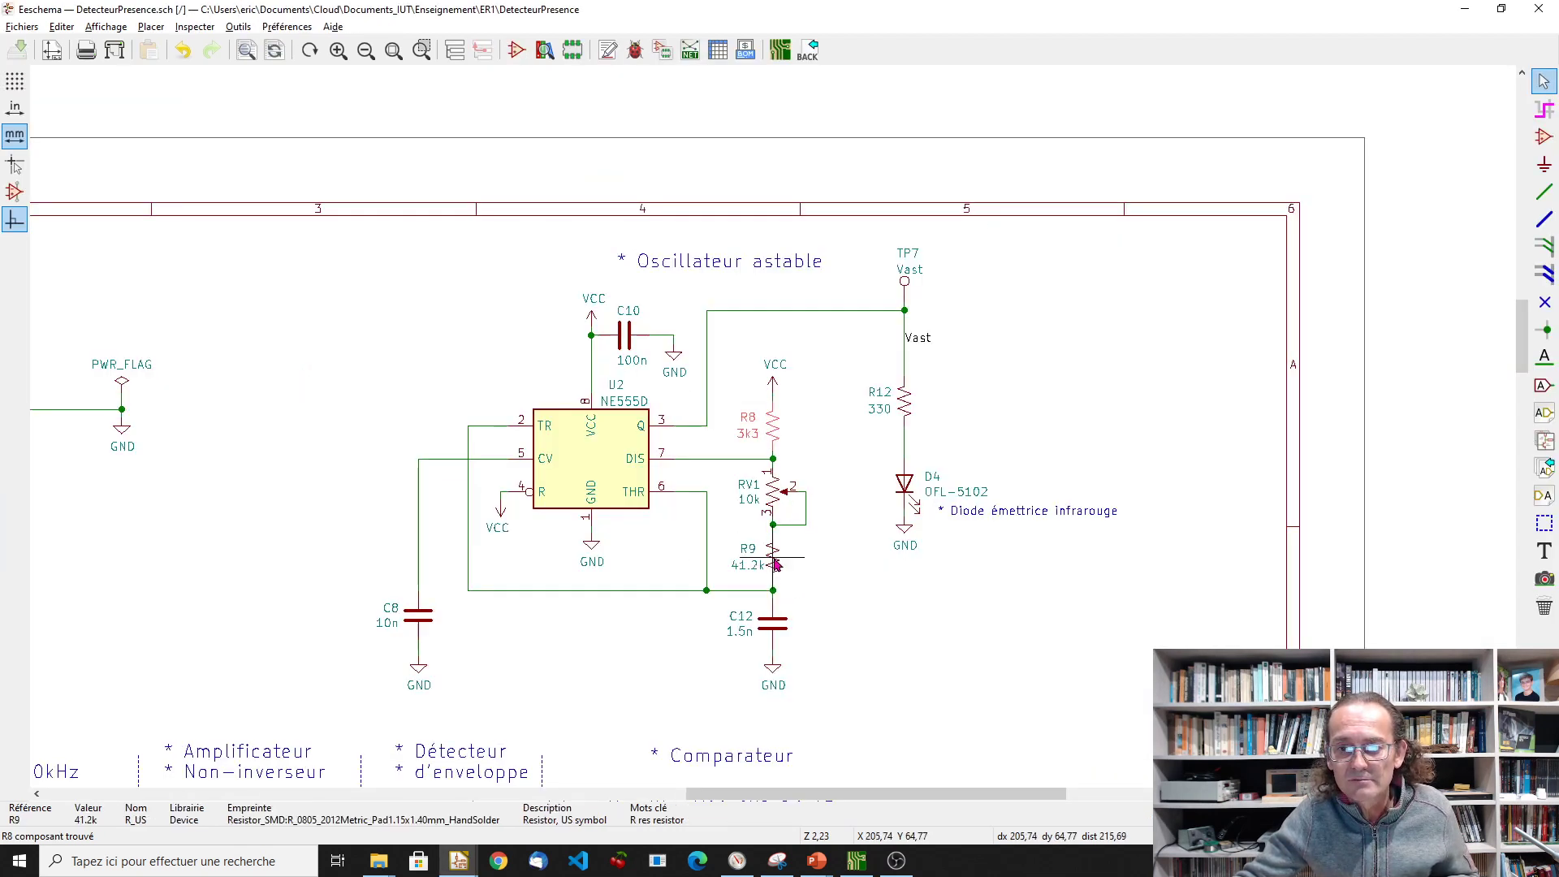
key(alt+Tab)
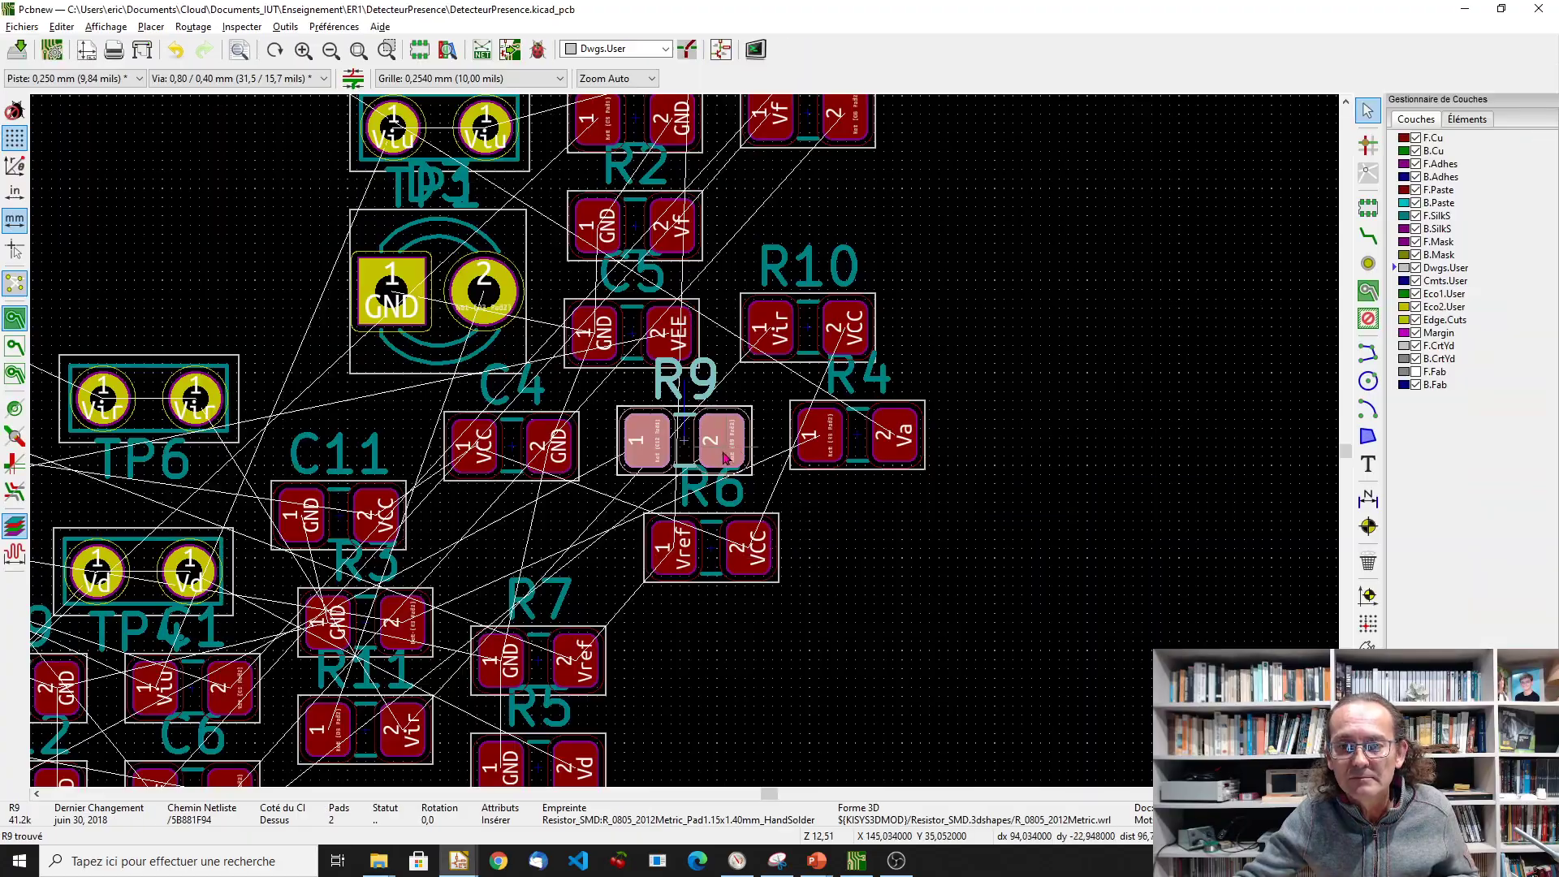
drag(686, 436, 604, 499)
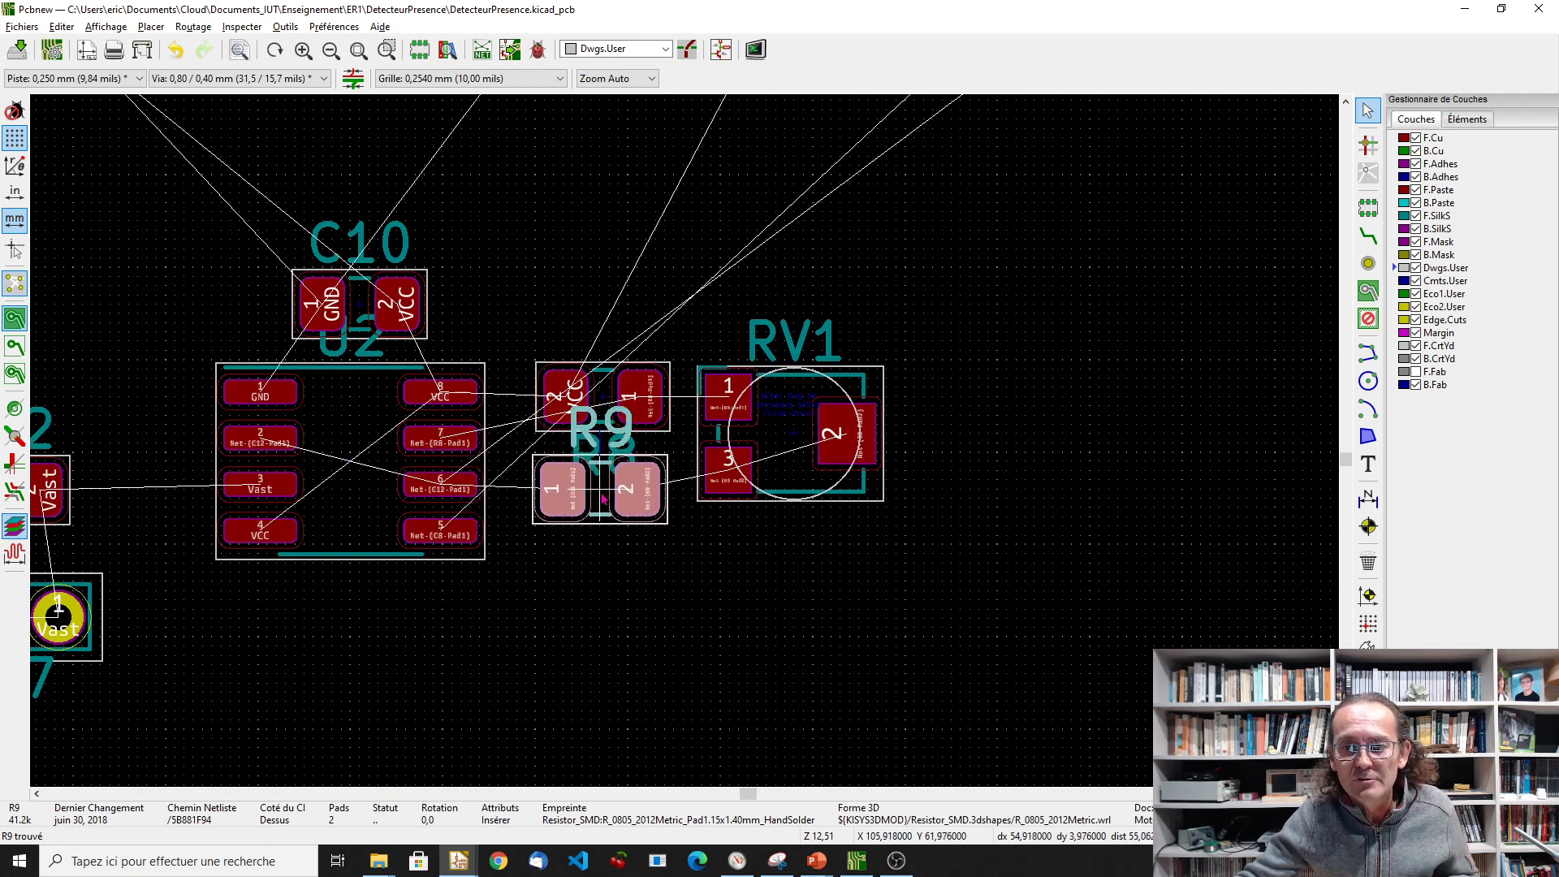
click(603, 500)
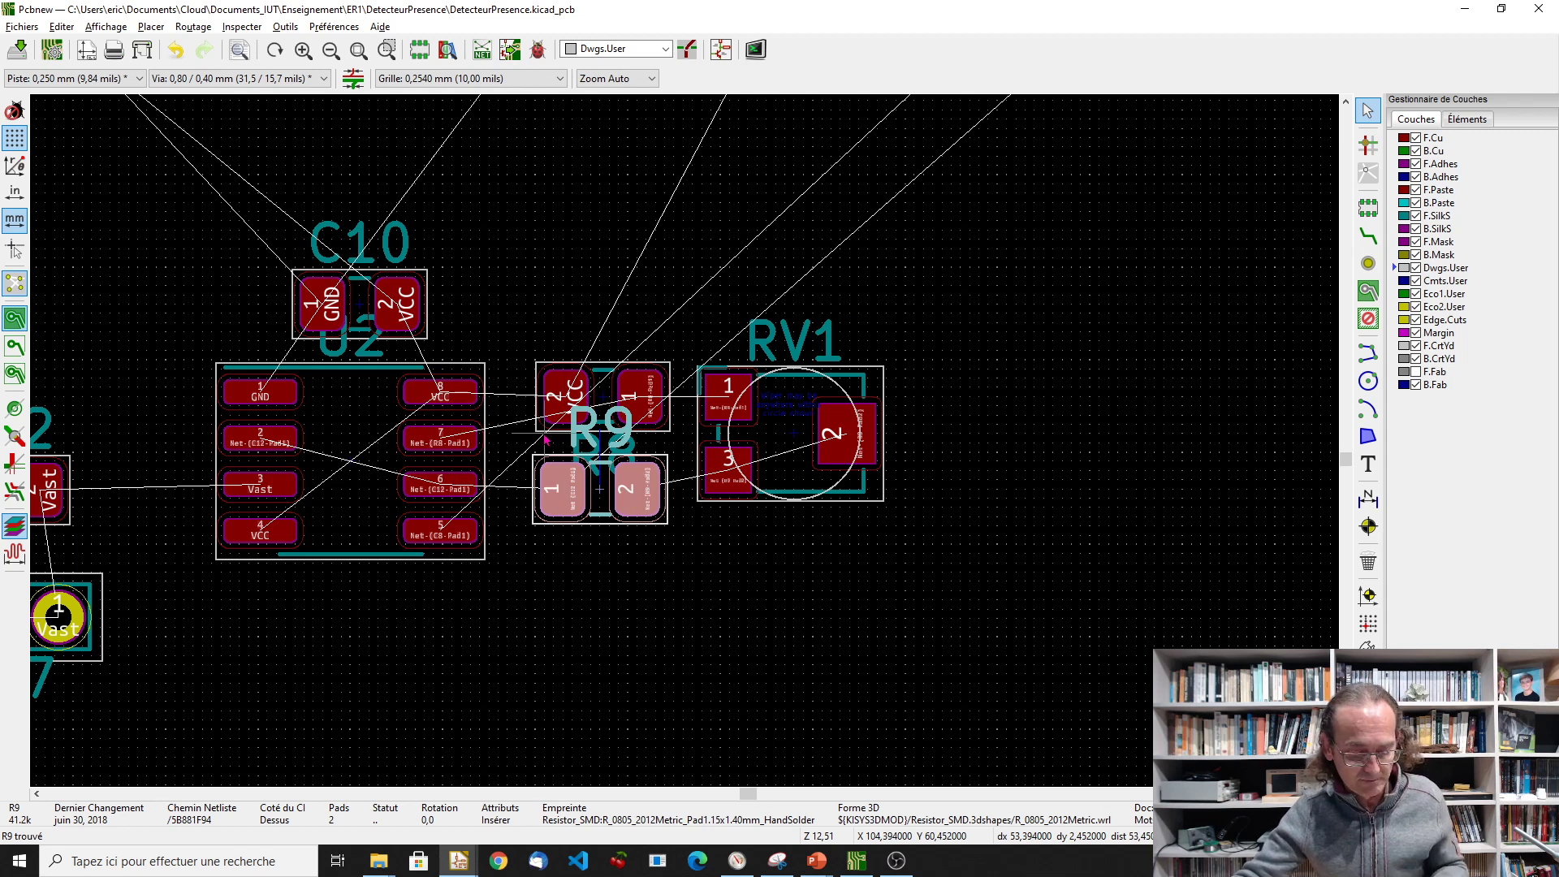
Select capacitor C12 in the schematic and place its footprint directly below R9, with its GND pad facing away from U2.
key(alt+Tab)
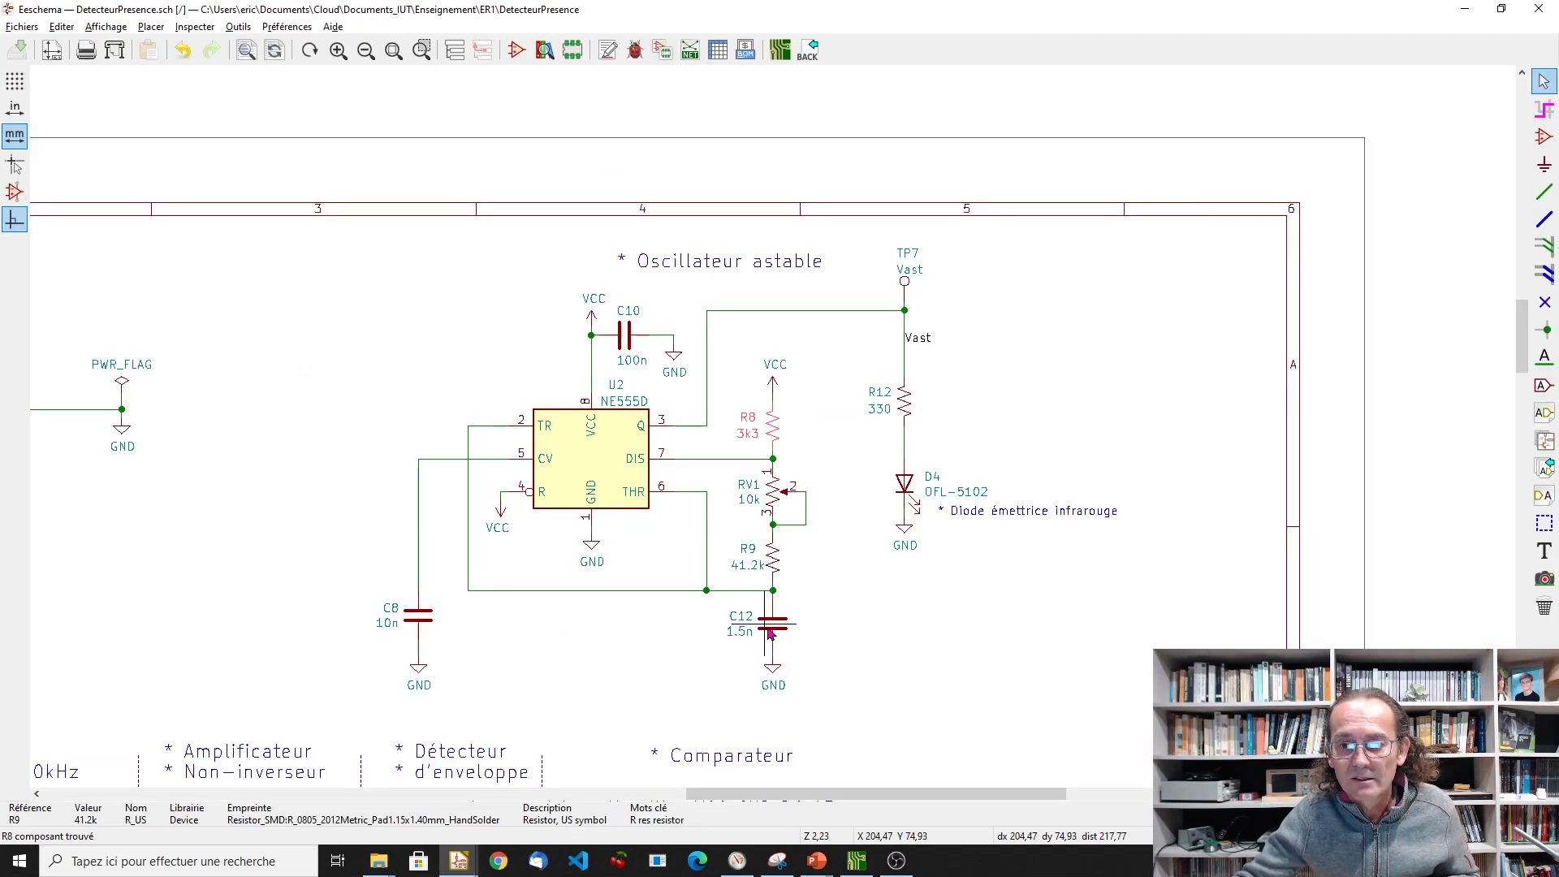
click(772, 634)
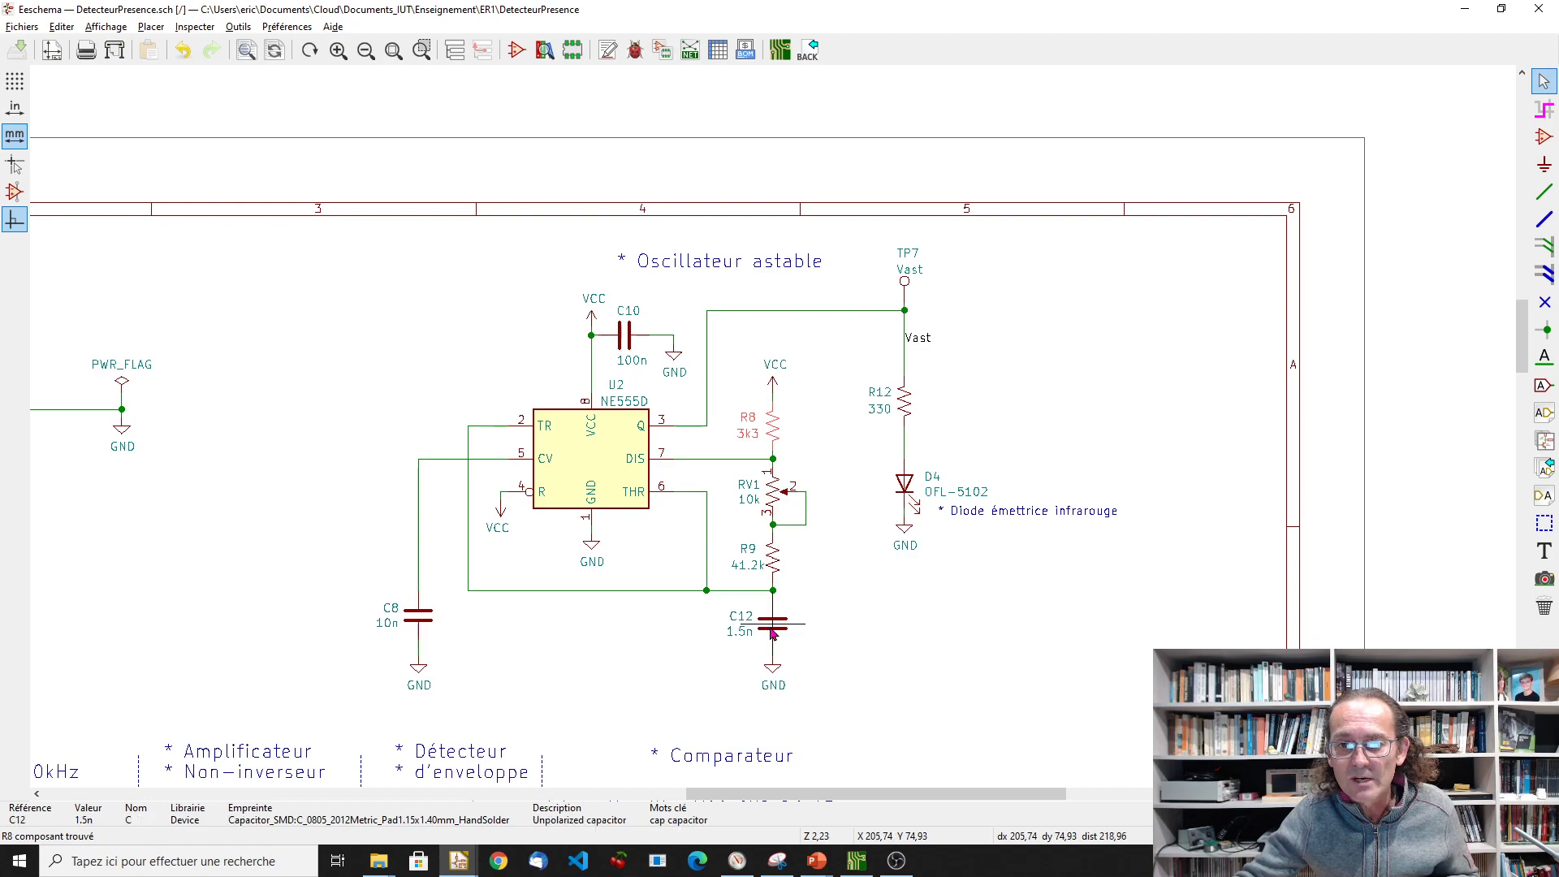
key(alt+Tab)
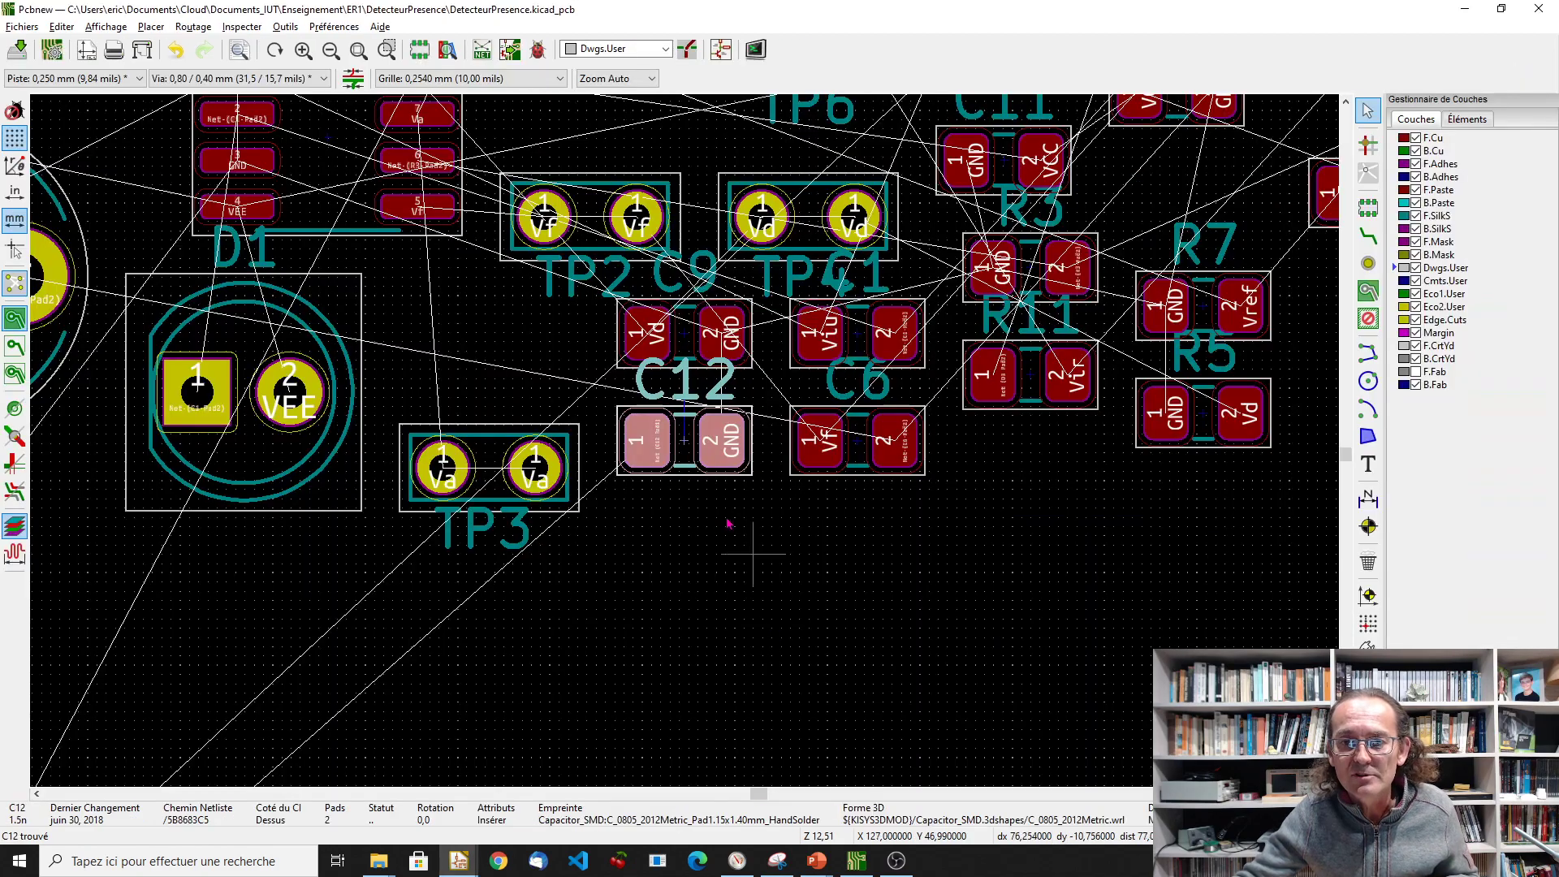
drag(689, 449, 531, 526)
key(r)
key(r)
key(r)
key(r)
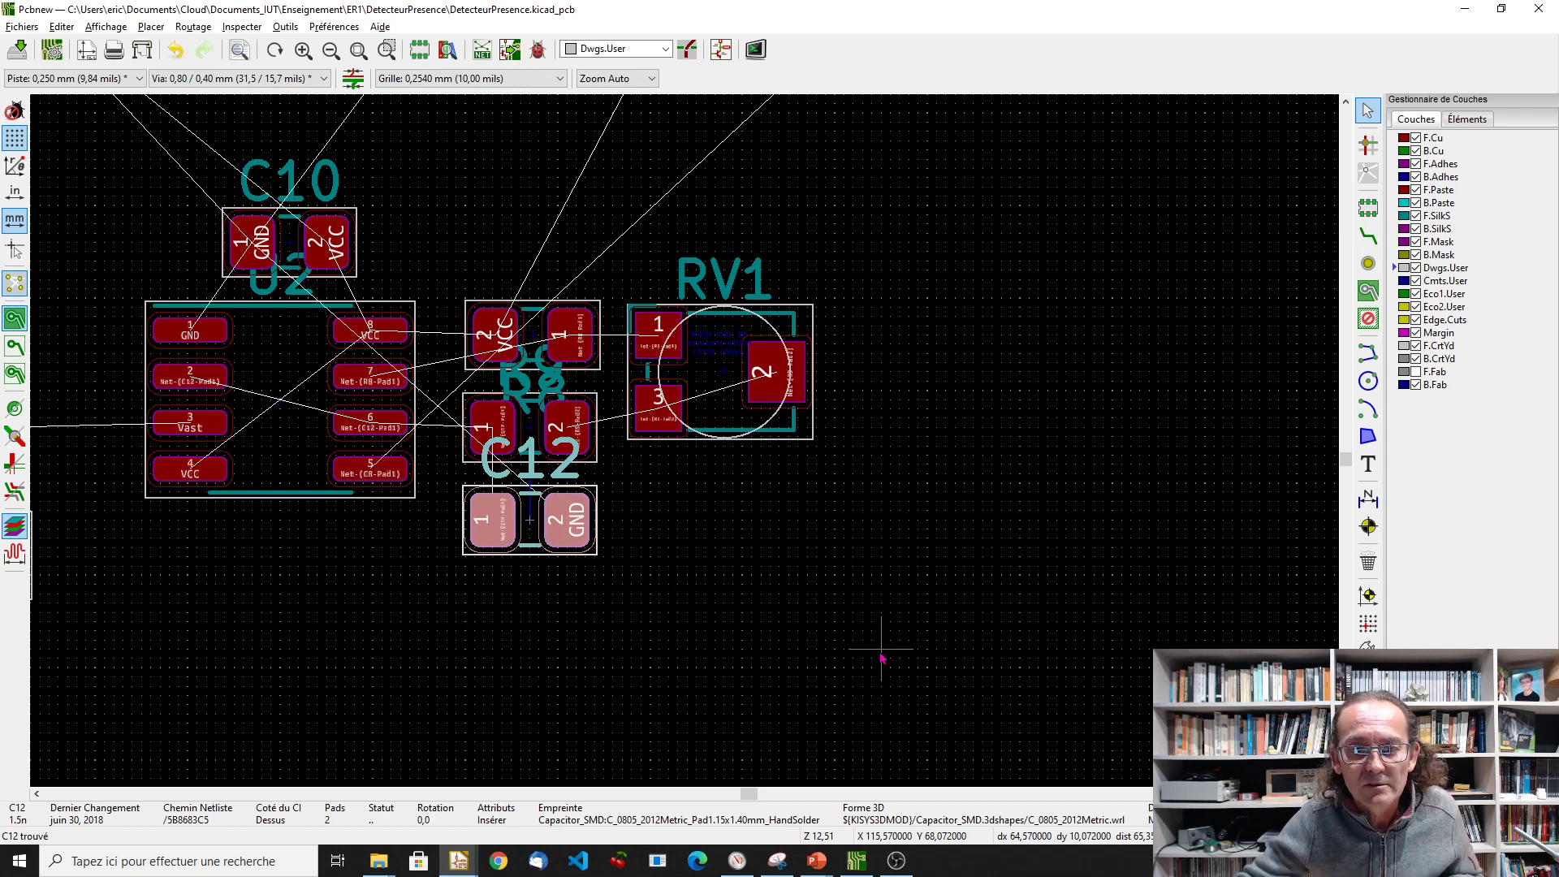
Select capacitor C8 in the schematic and place its footprint directly below C12, oriented horizontally with its GND pad facing away from U2.
key(alt+Tab)
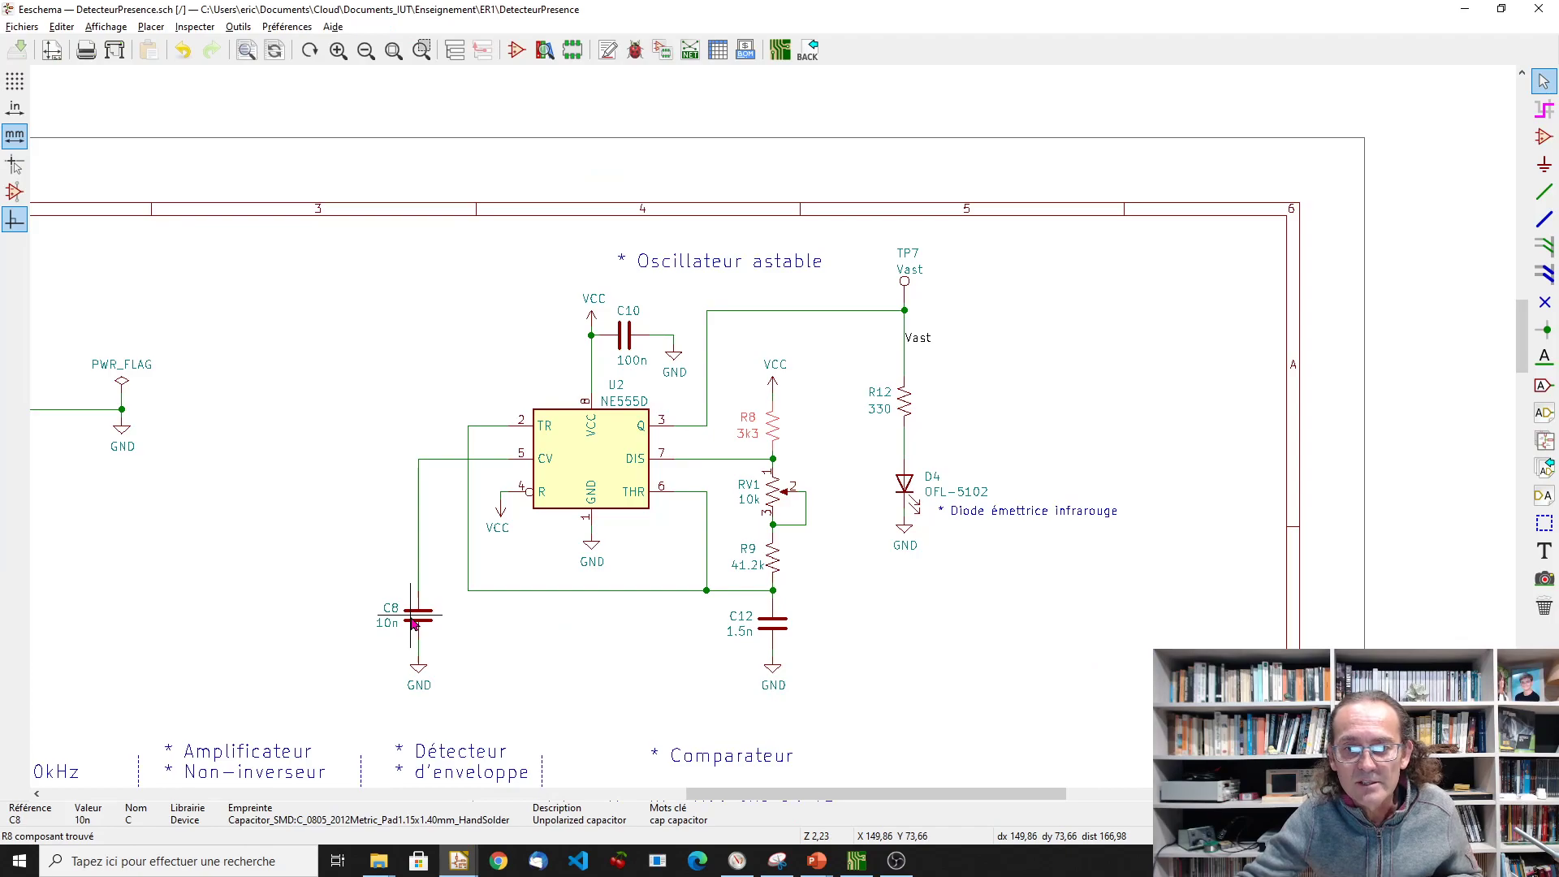
key(alt+Tab)
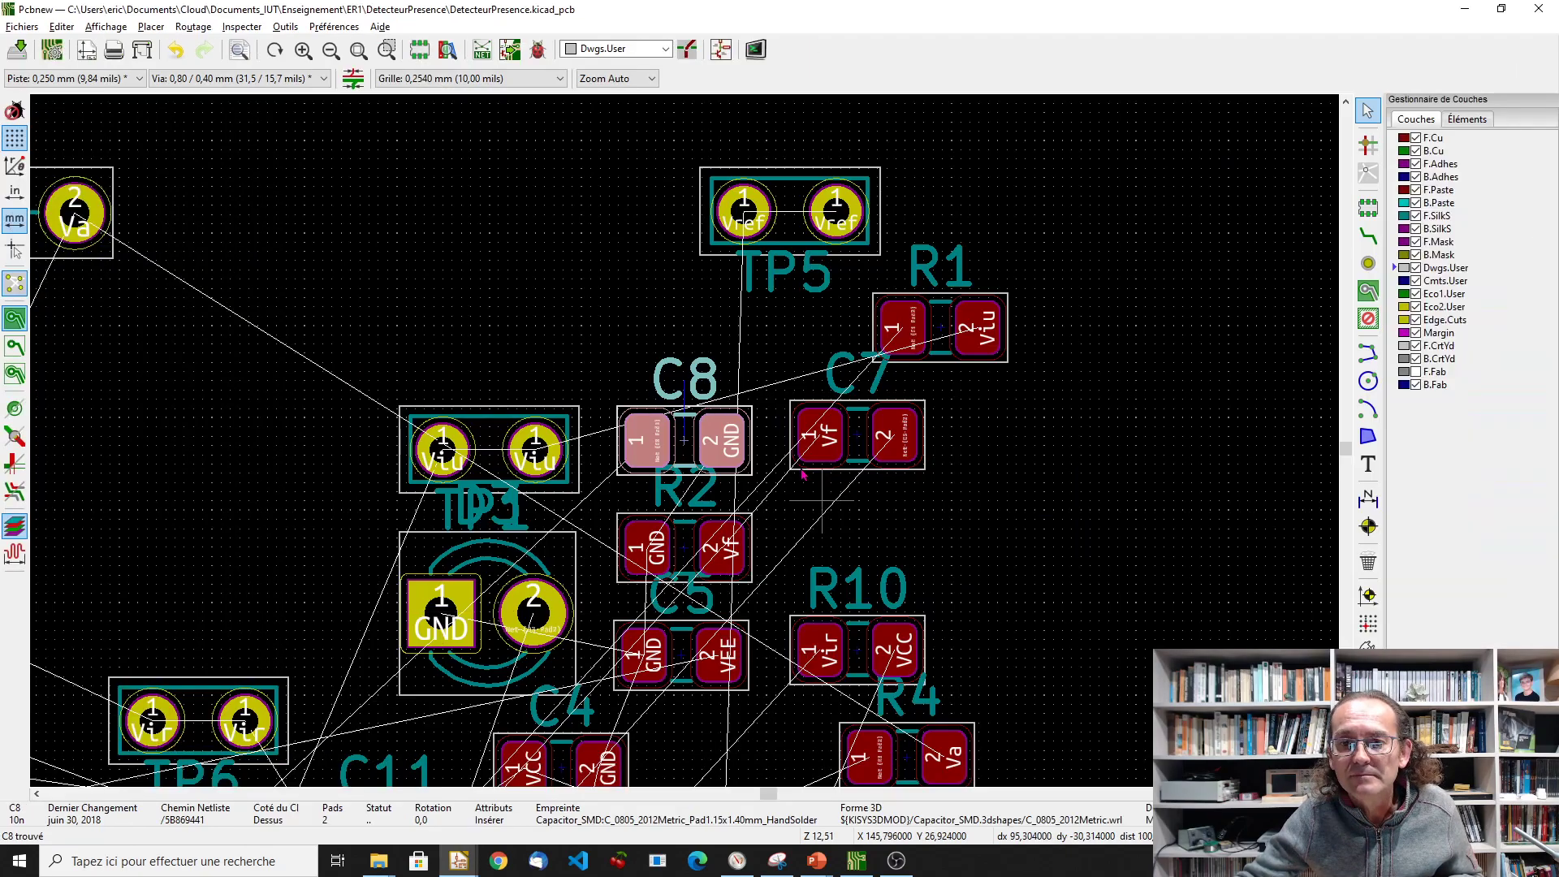
key(m)
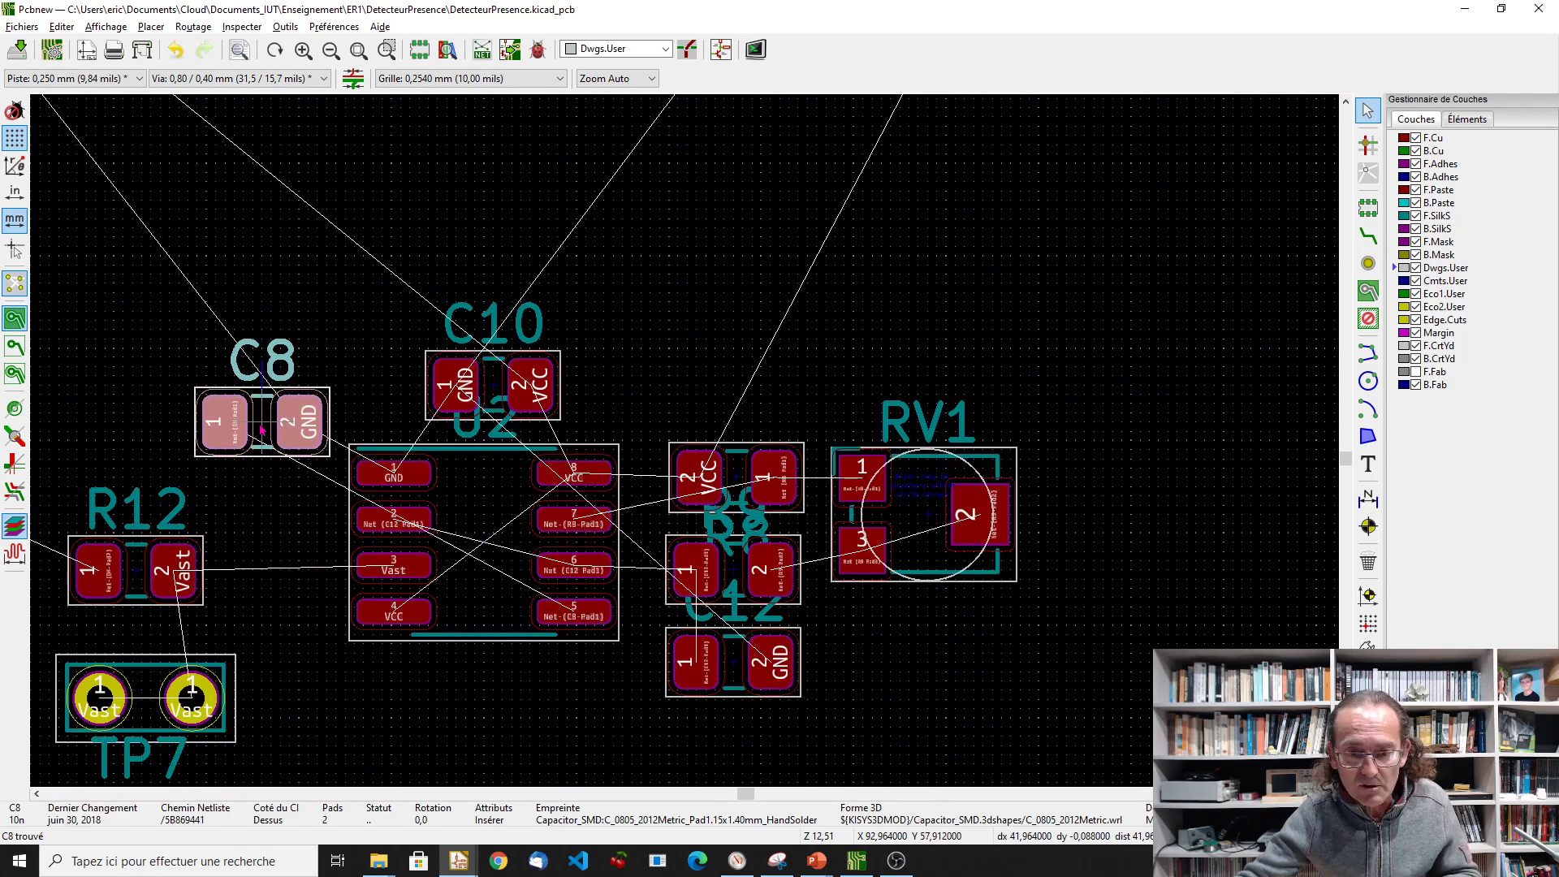
key(r)
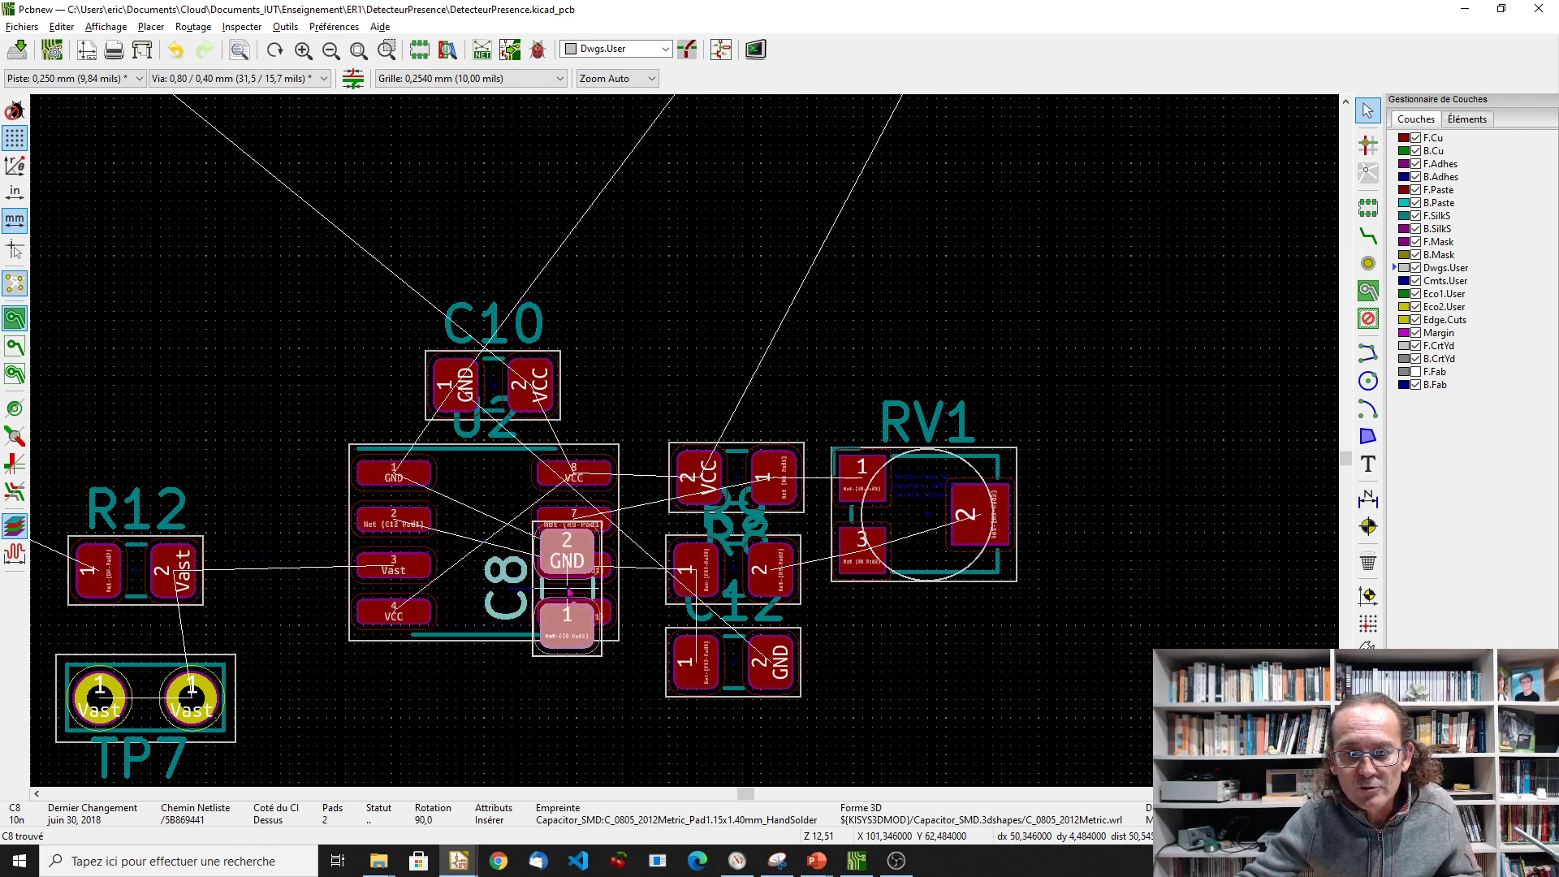
key(r)
key(r)
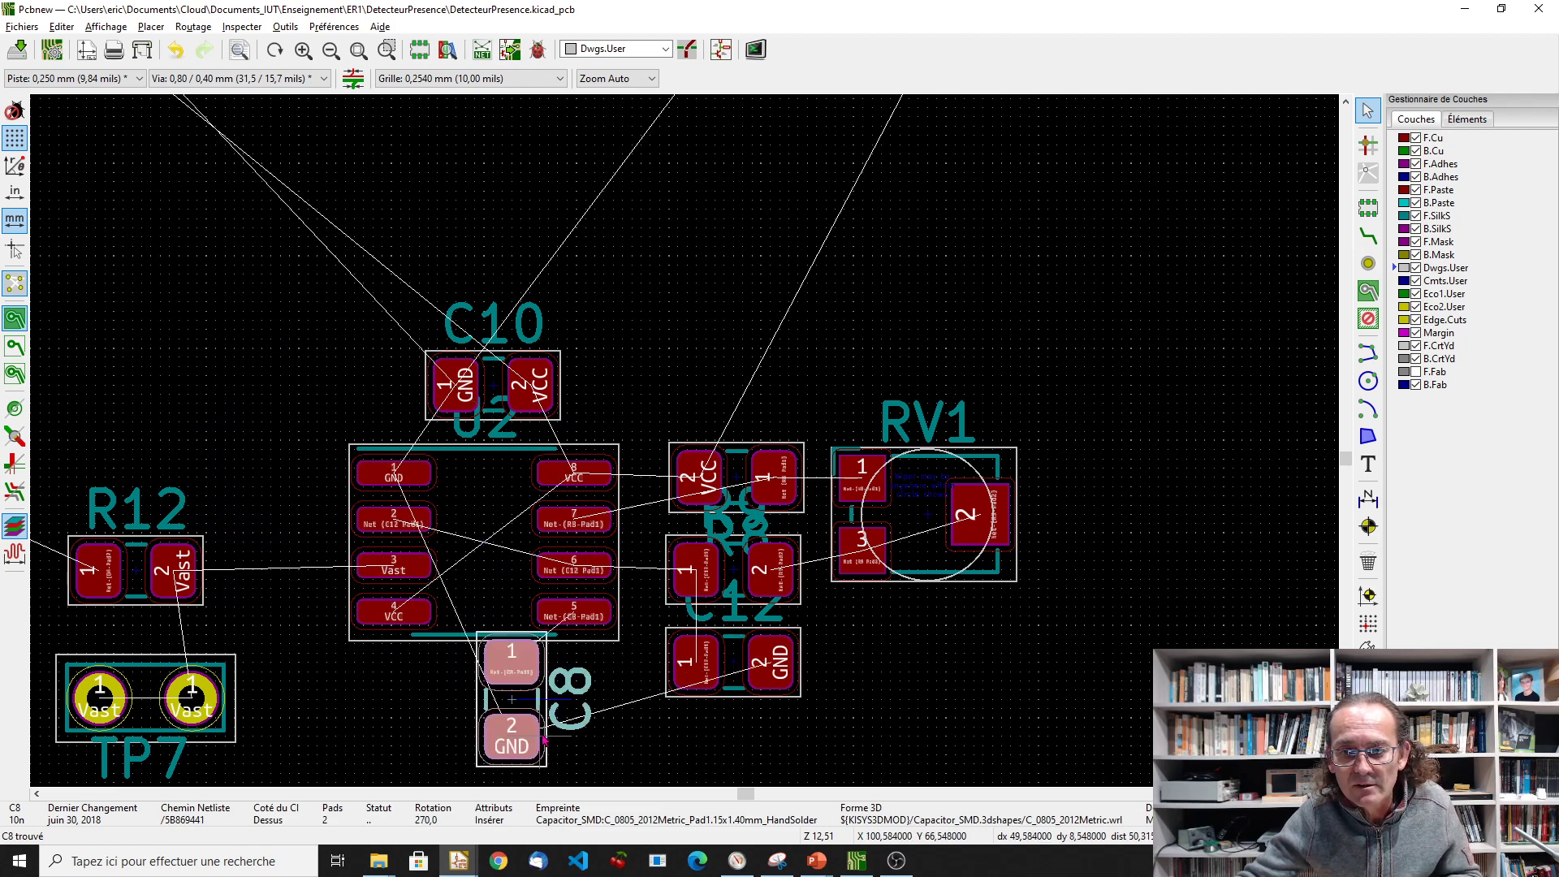
key(r)
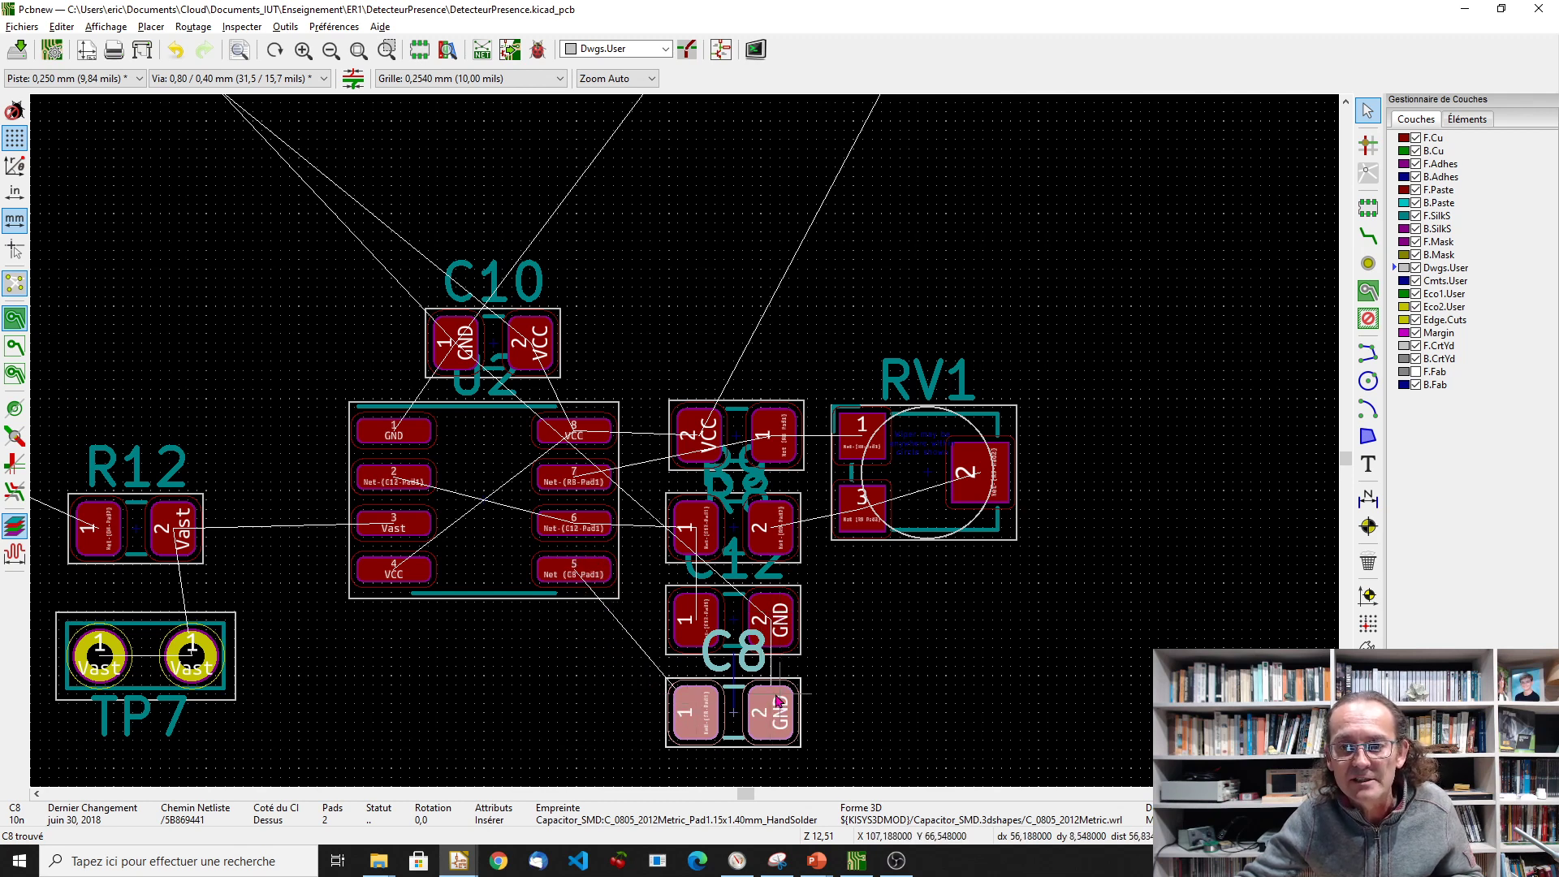
Shift R8 slightly left so it lines up vertically with R9, C12 and C8.
click(737, 439)
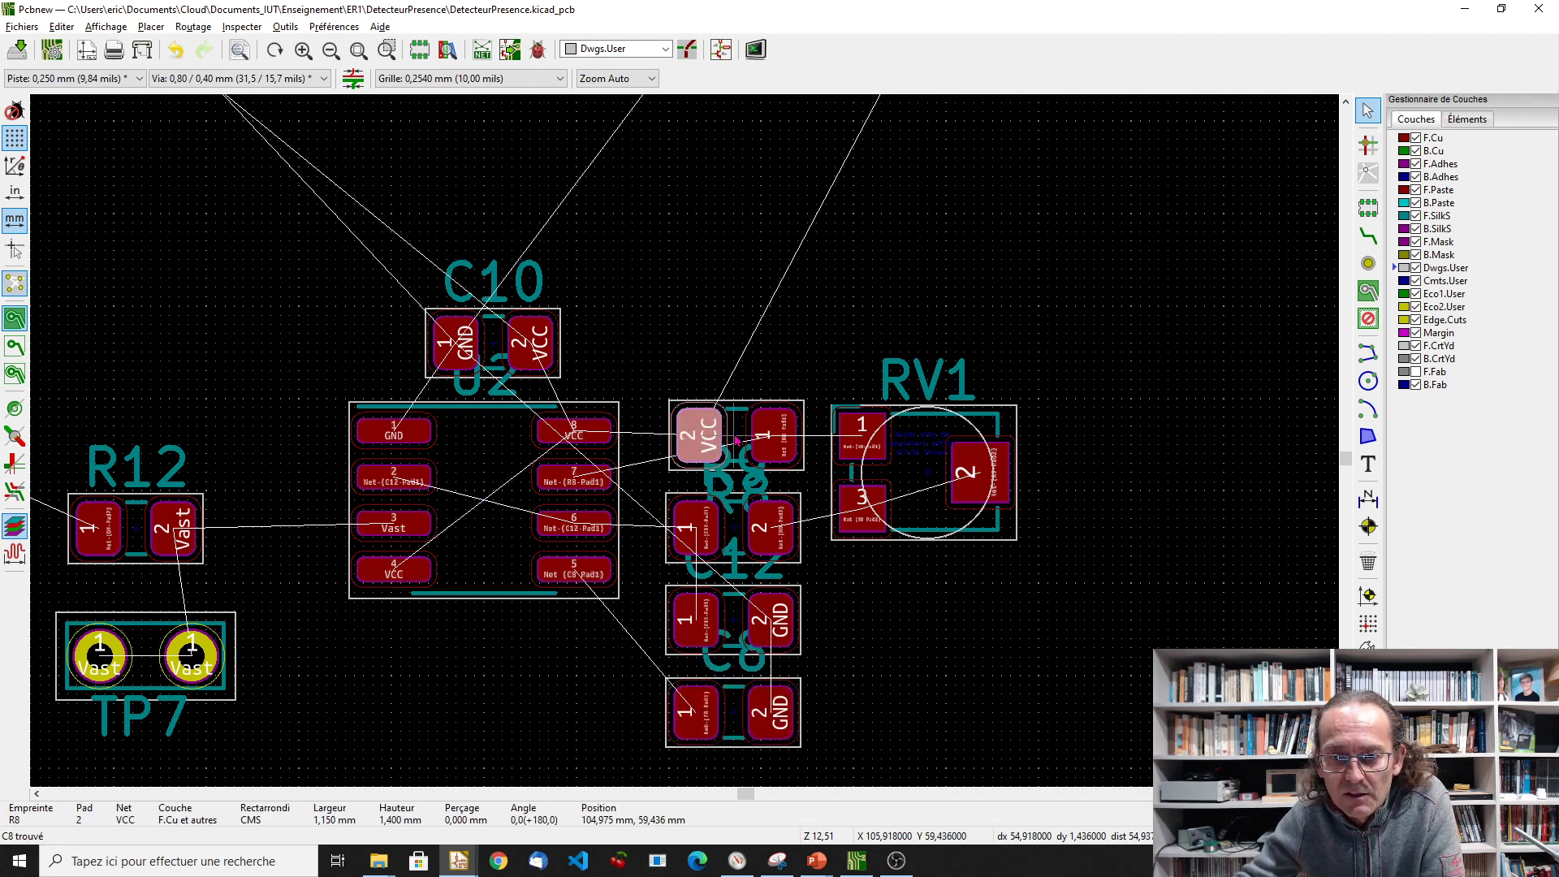
click(738, 439)
key(m)
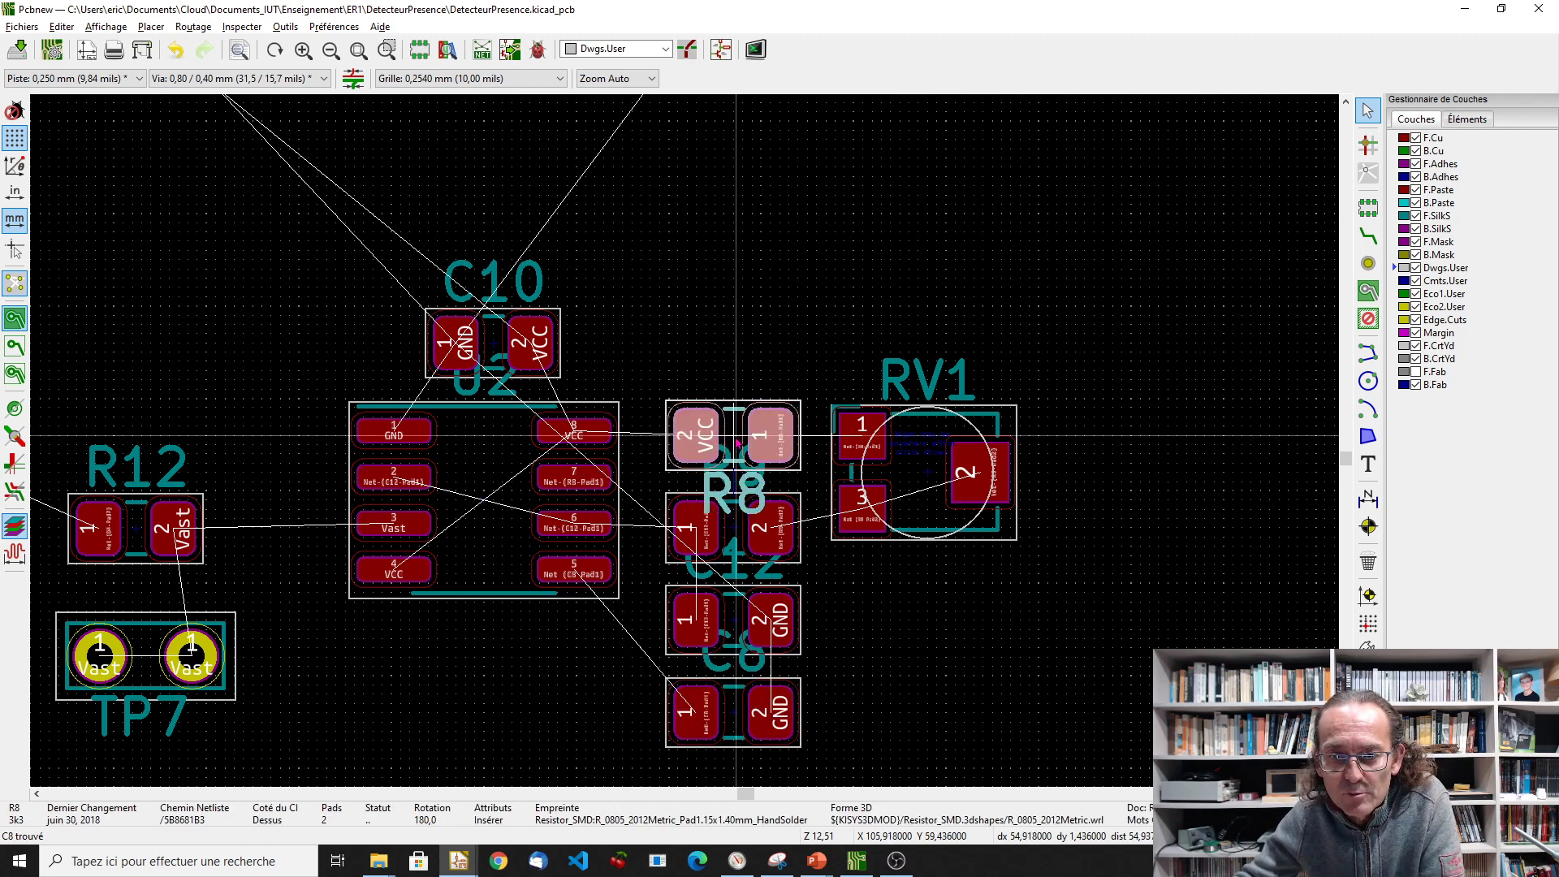
click(736, 436)
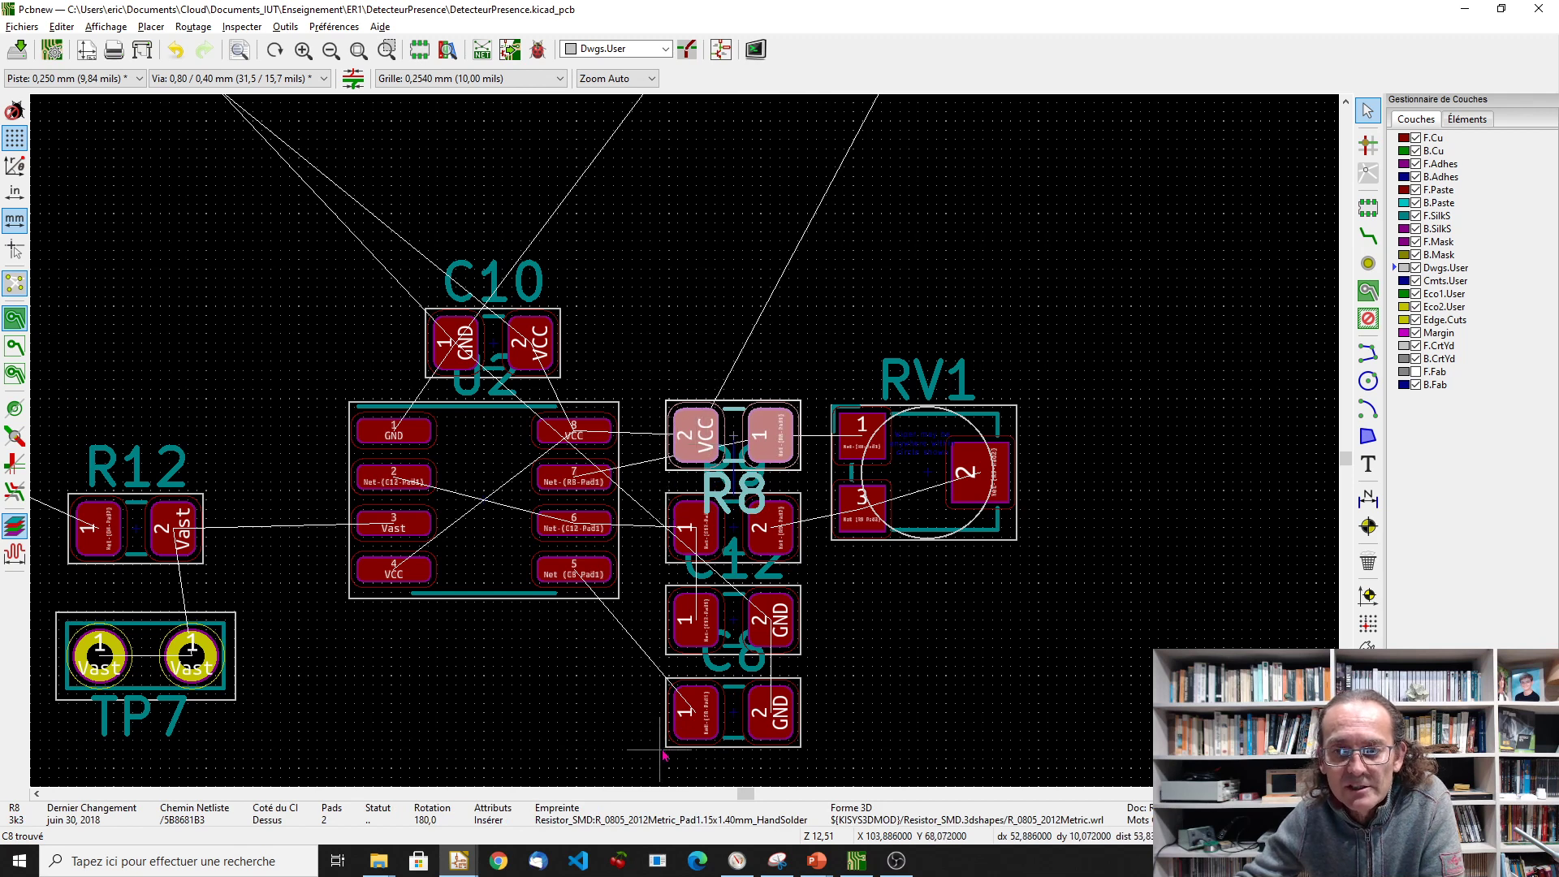
Move R12 closer to U2's left side and place TP7 below it, with TP7's right pad under R12's Vast pad.
scroll(365, 690, down, 1)
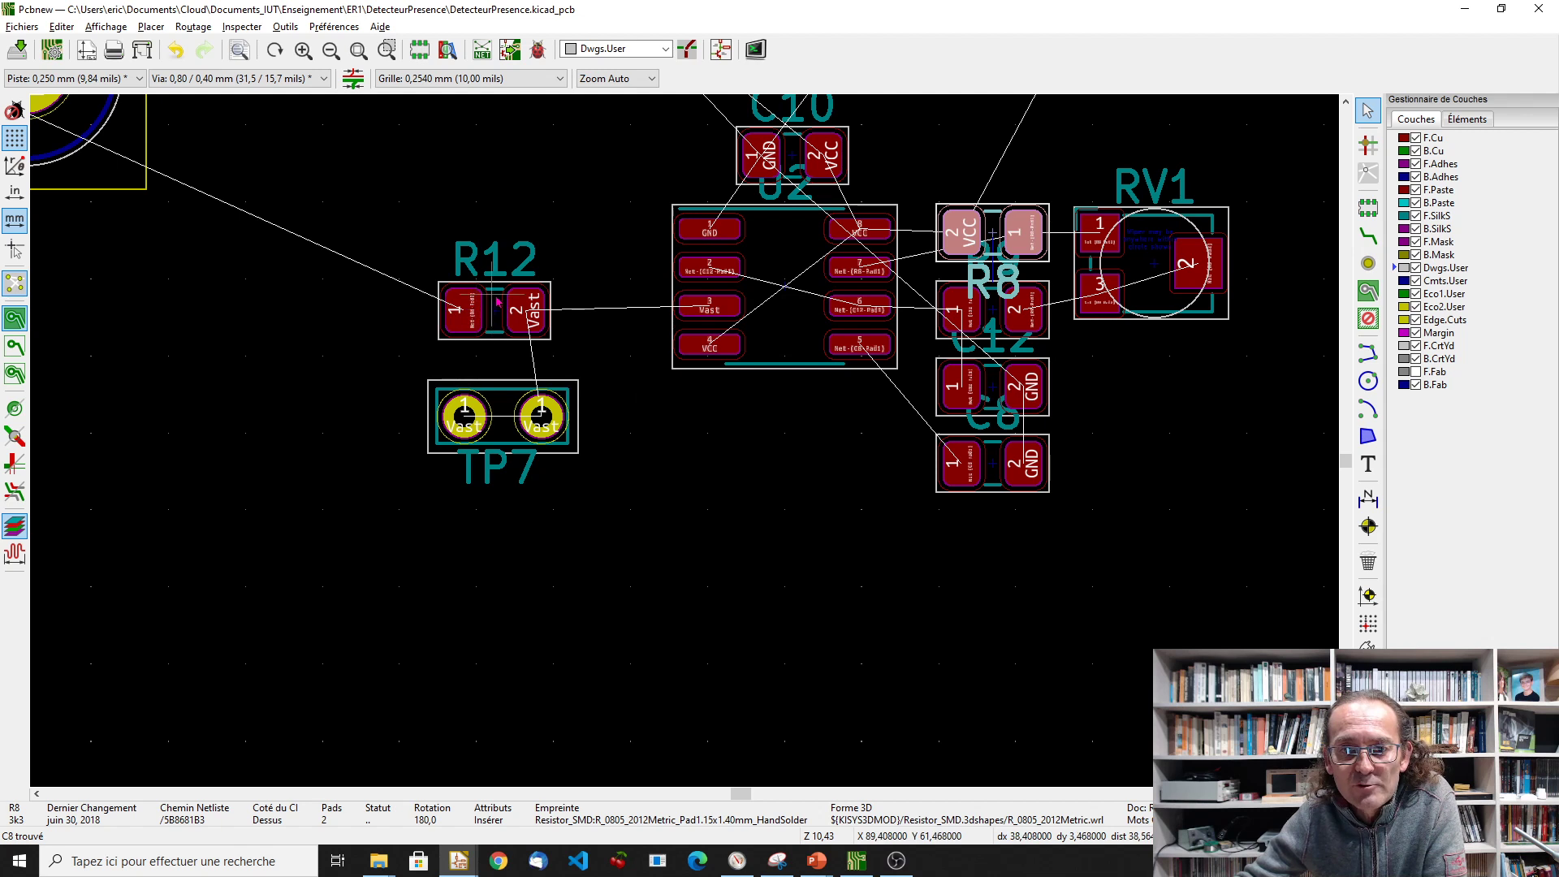
click(480, 315)
drag(480, 316, 587, 312)
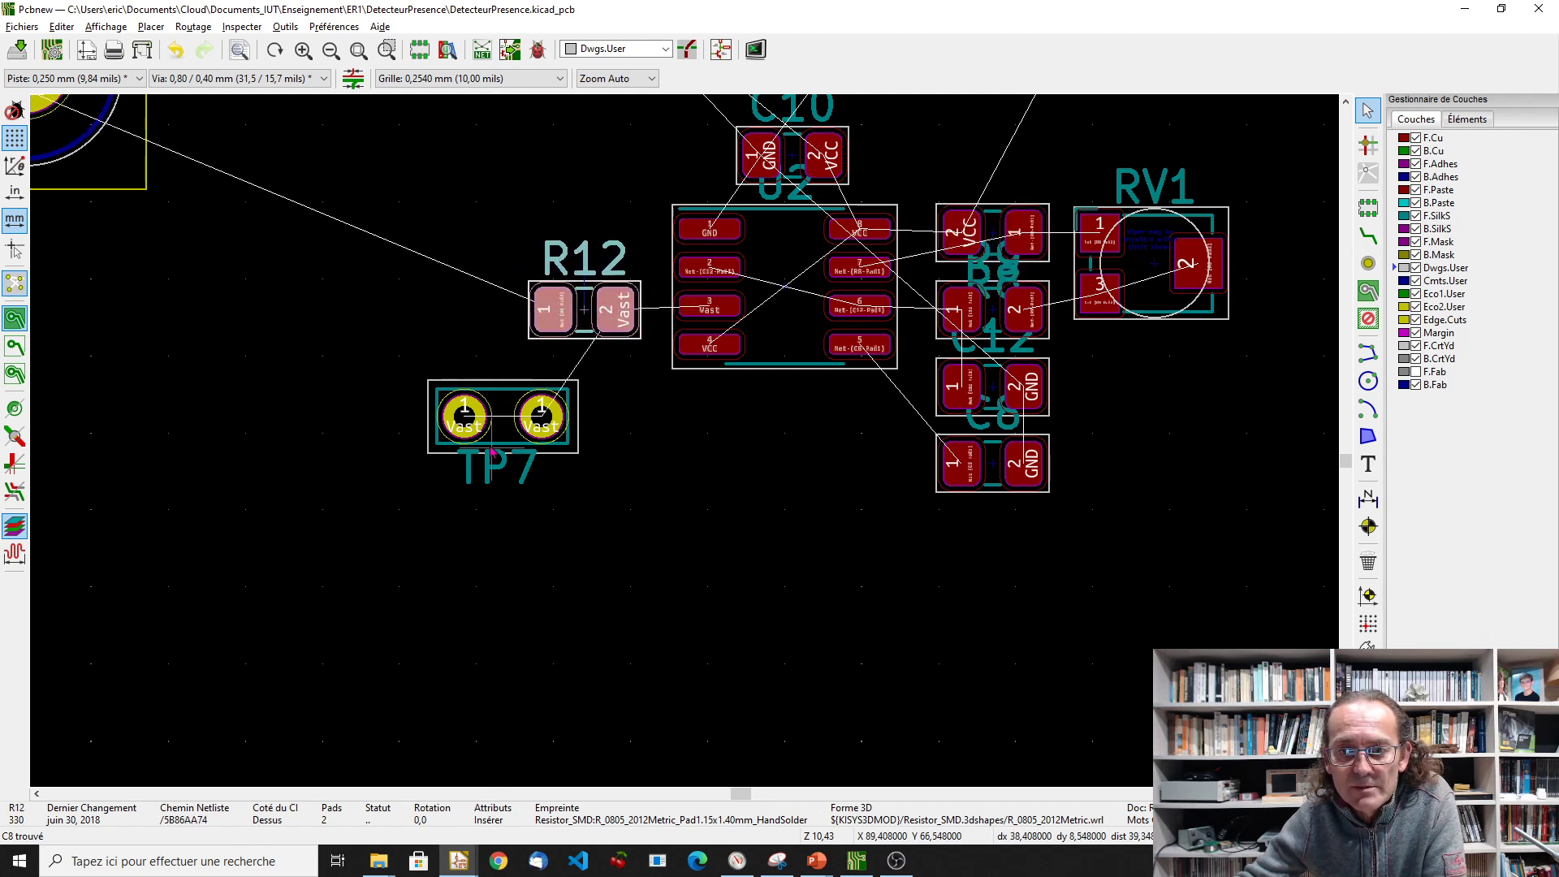
click(466, 422)
drag(465, 423, 541, 470)
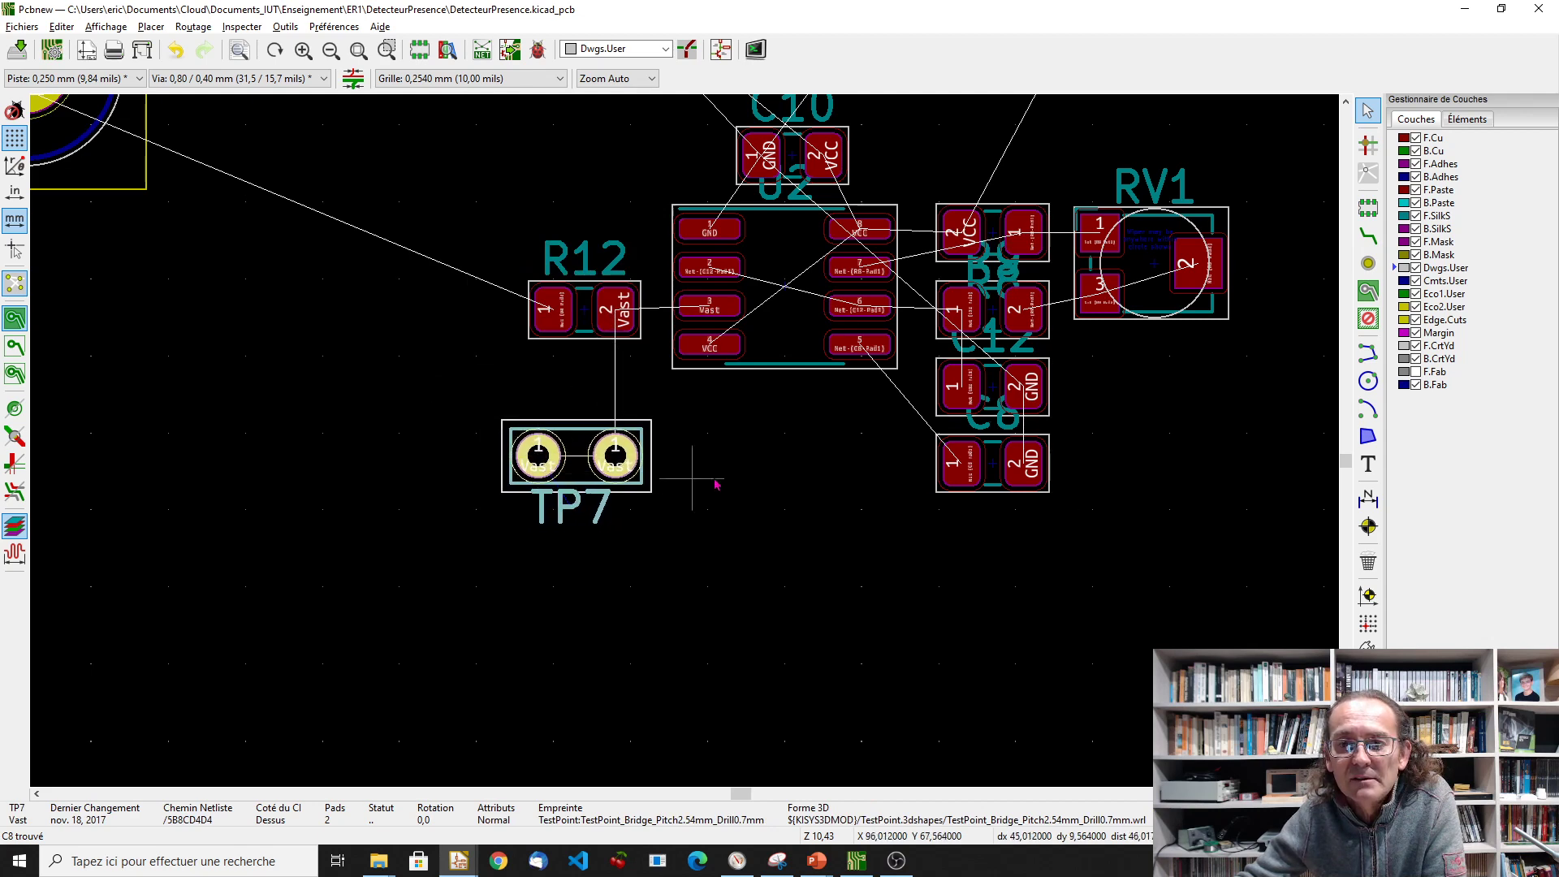
Select the whole oscillator footprint group around U2 and move it inside the board outline, just right of D4 and above the mounting hole.
scroll(690, 463, down, 3)
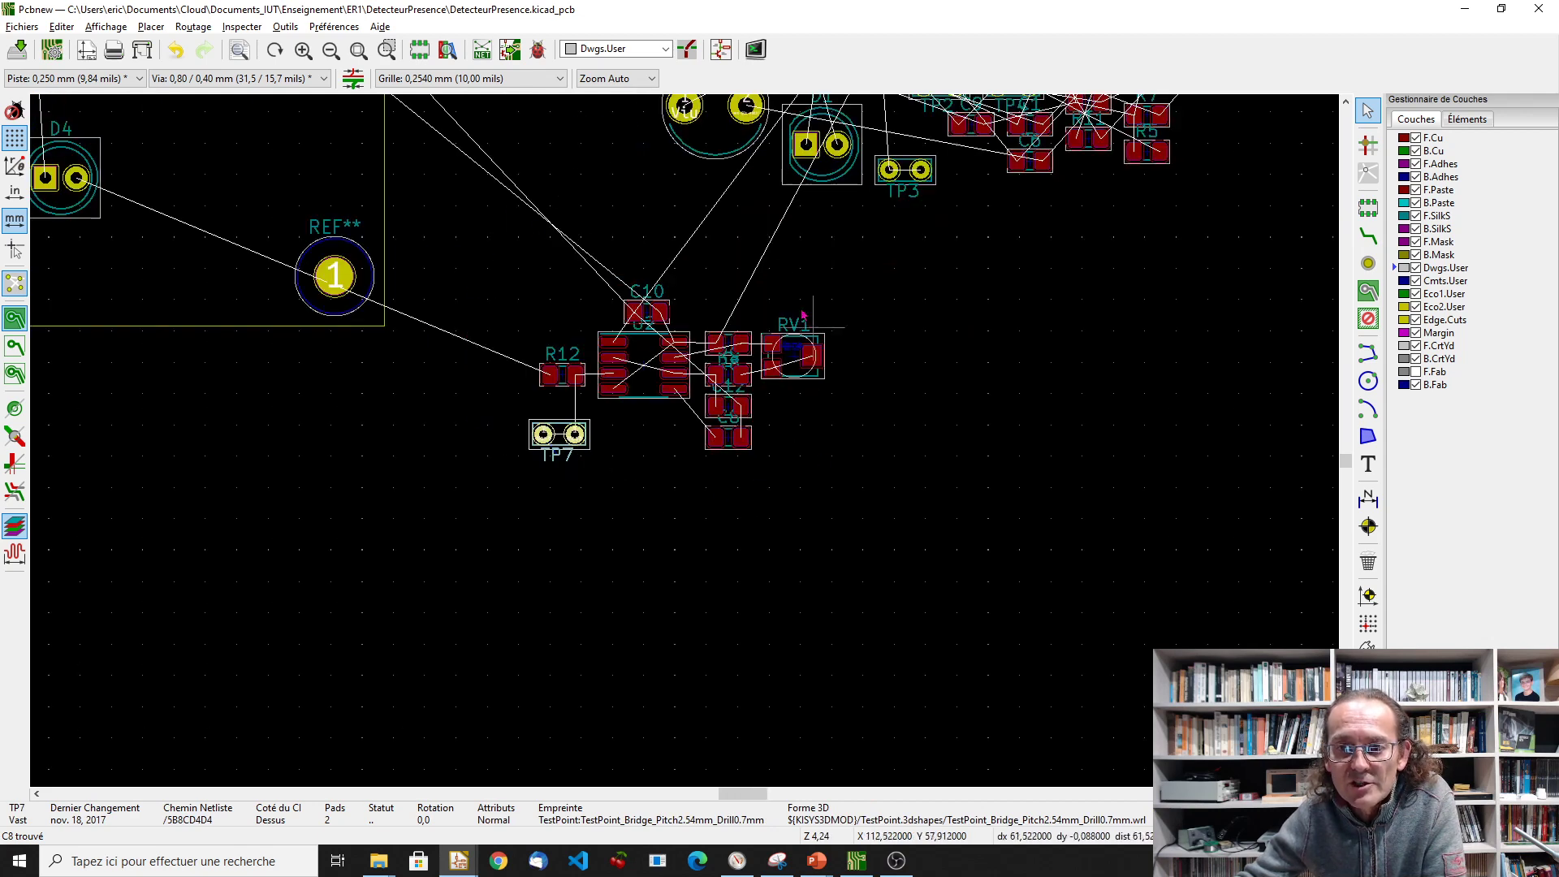
click(517, 276)
drag(524, 416, 893, 532)
drag(735, 370, 290, 207)
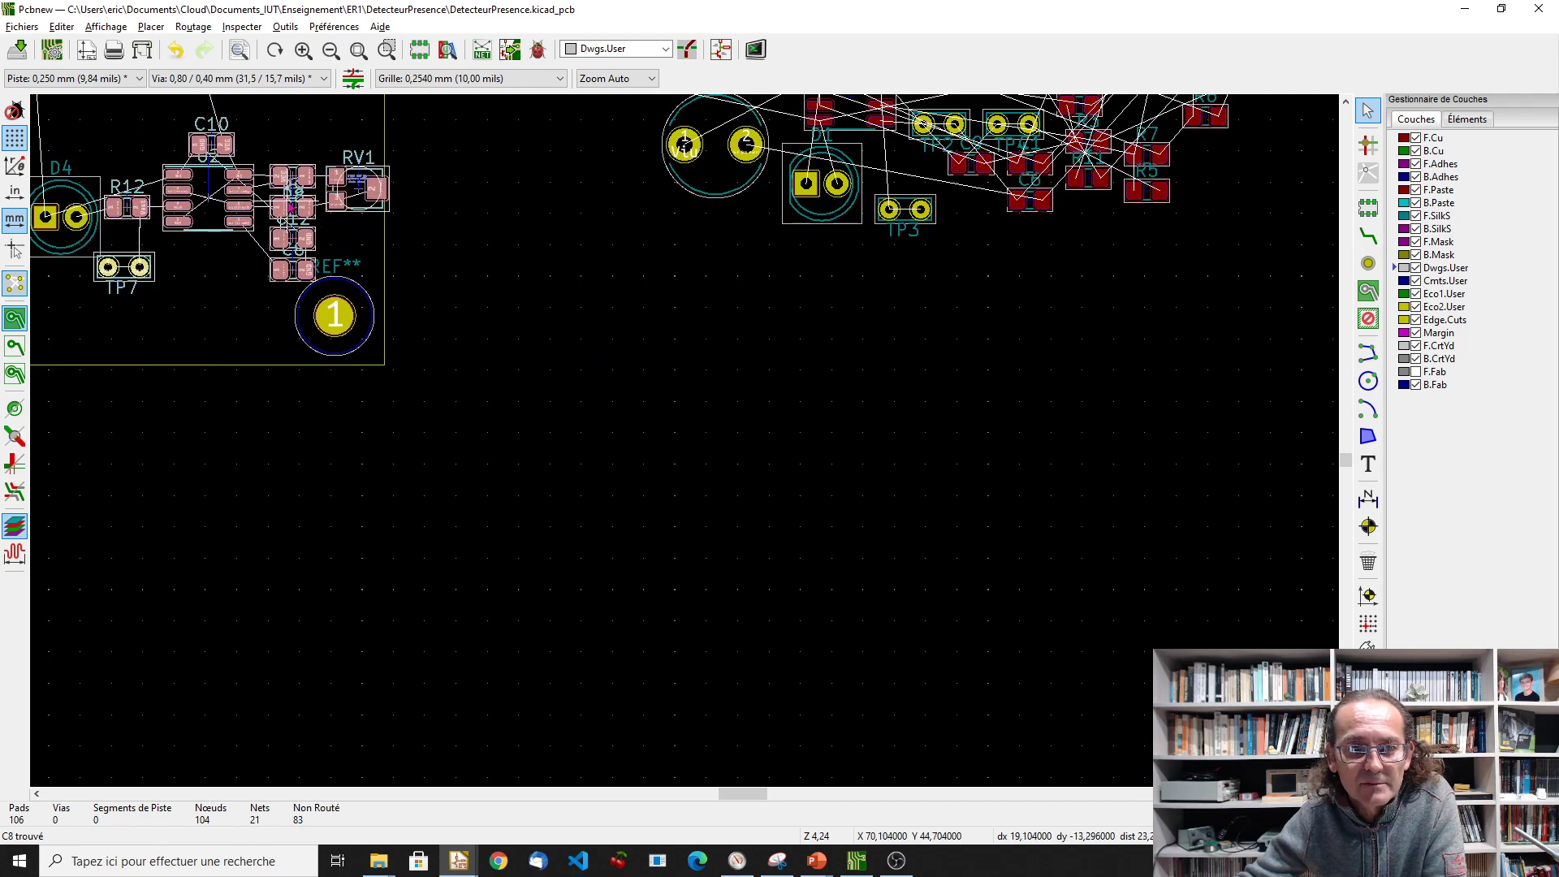
scroll(290, 207, up, 4)
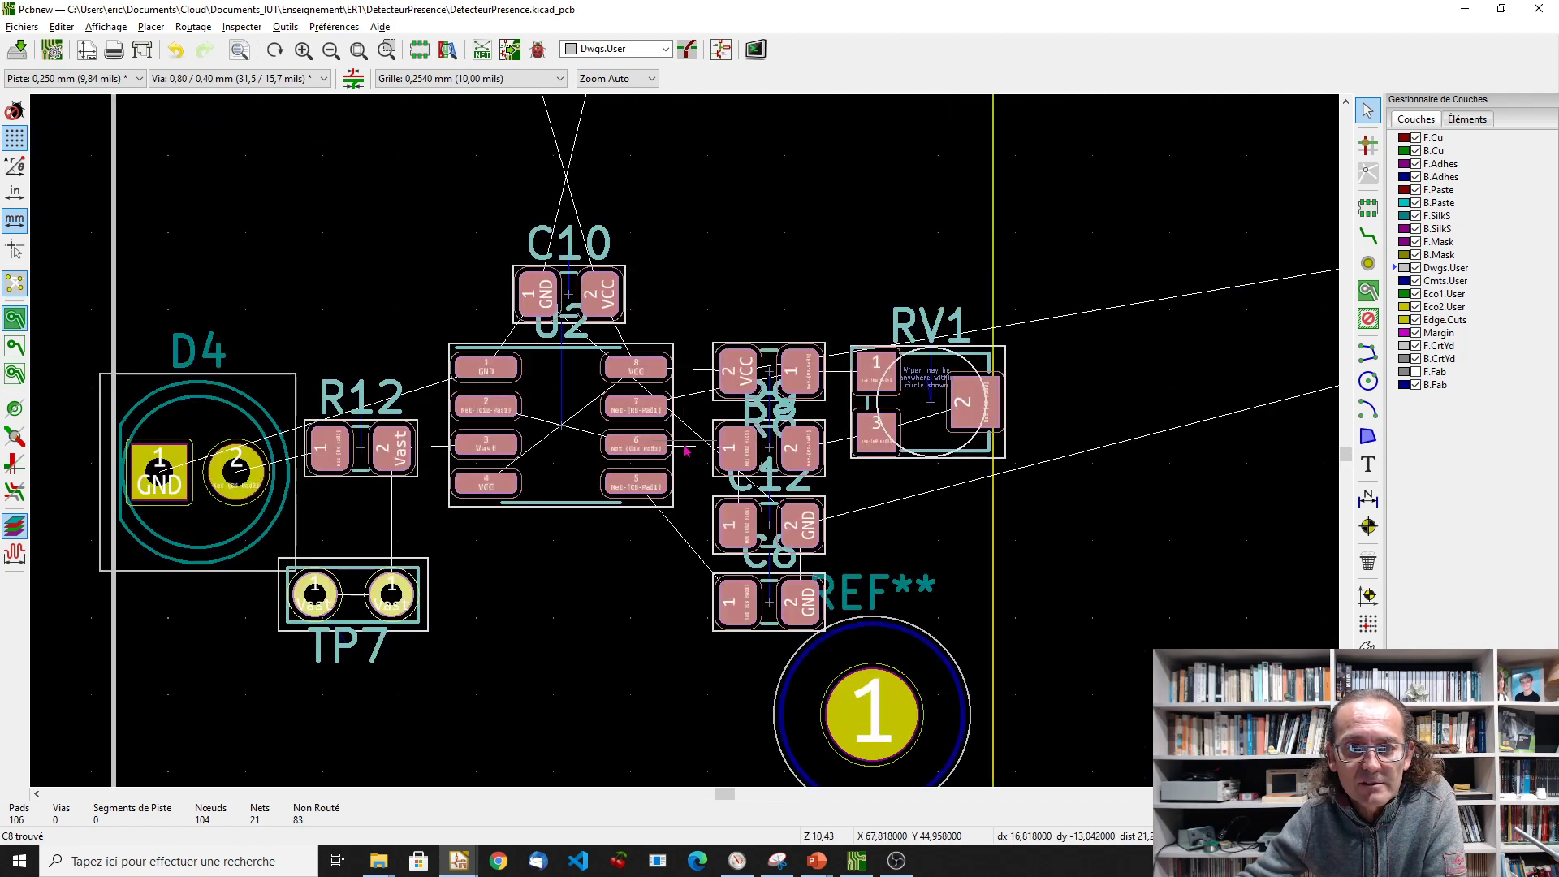
scroll(684, 454, down, 4)
scroll(685, 455, up, 3)
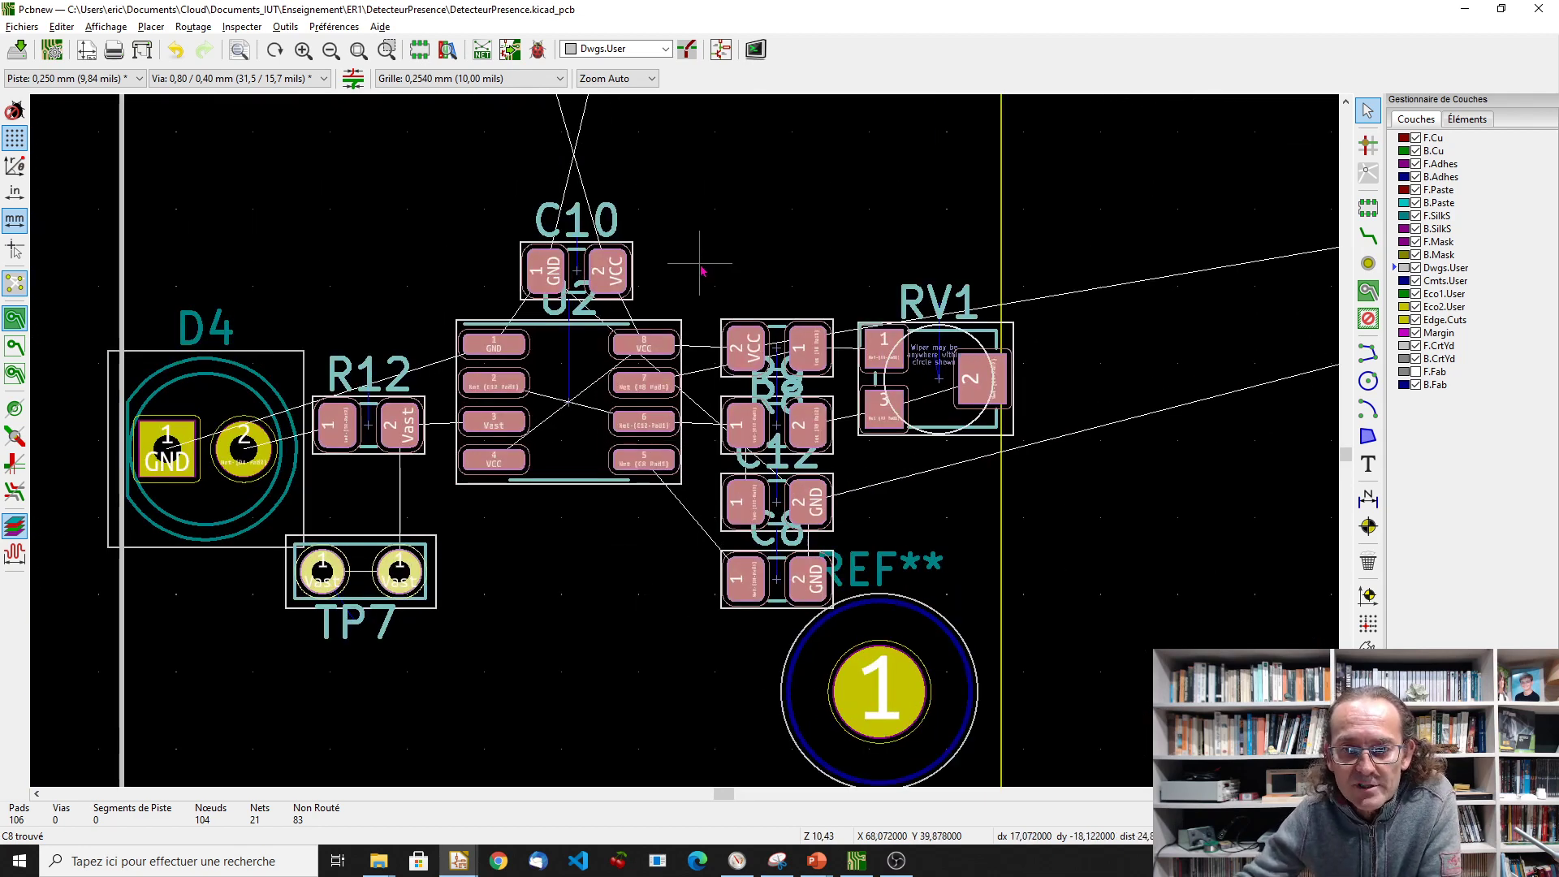
Shift the R8, R9, C12 and C8 column slightly up and left towards U2, and move RV1 by the same amount beside it.
drag(705, 282, 849, 643)
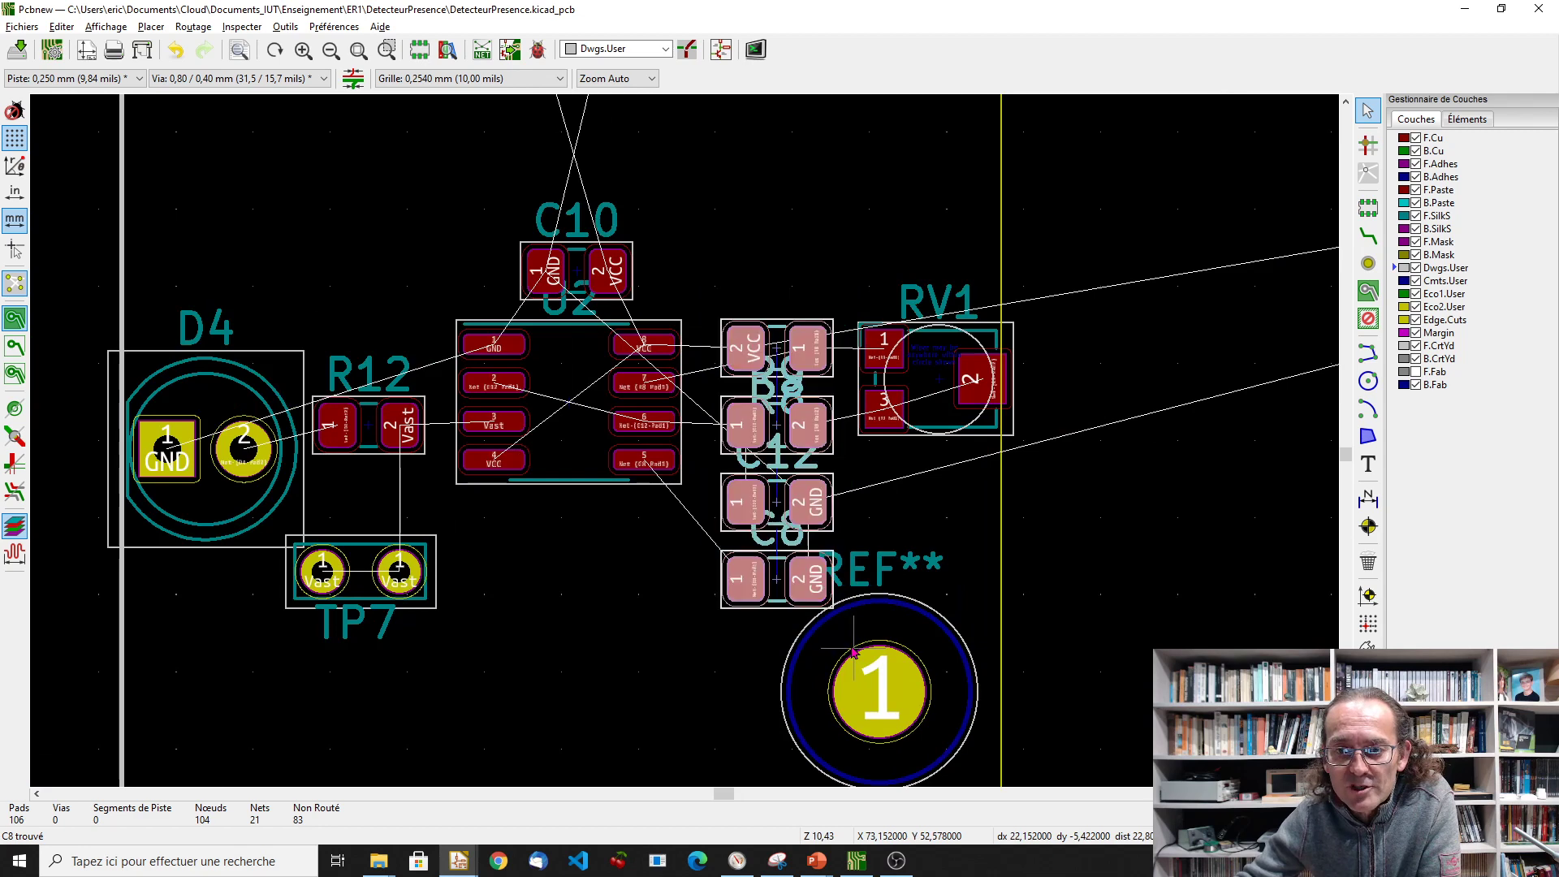
drag(817, 571, 794, 546)
click(940, 387)
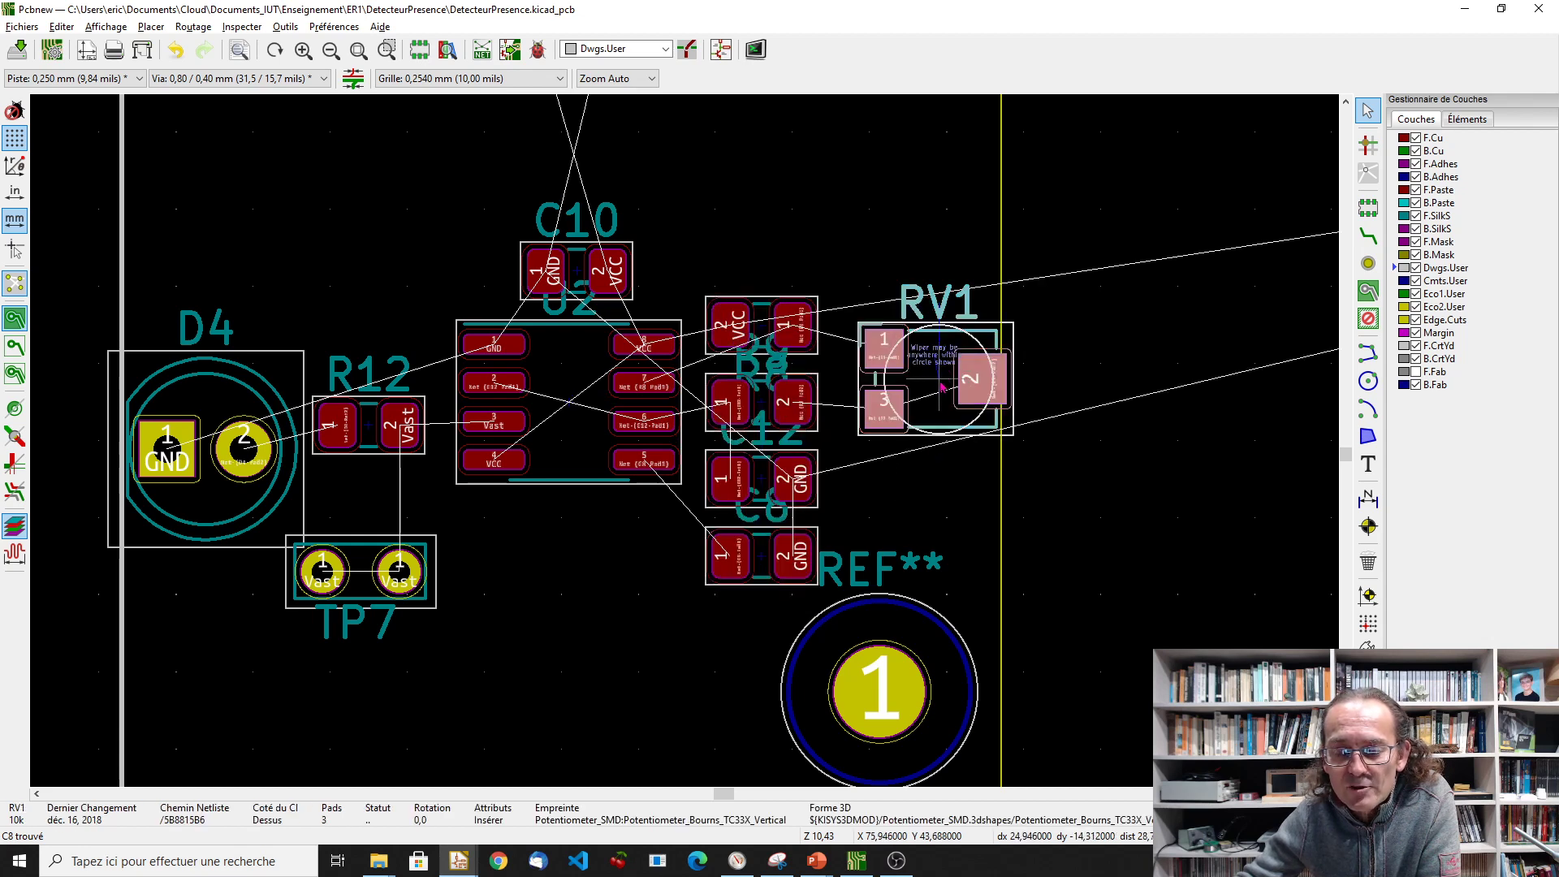
drag(942, 387, 916, 364)
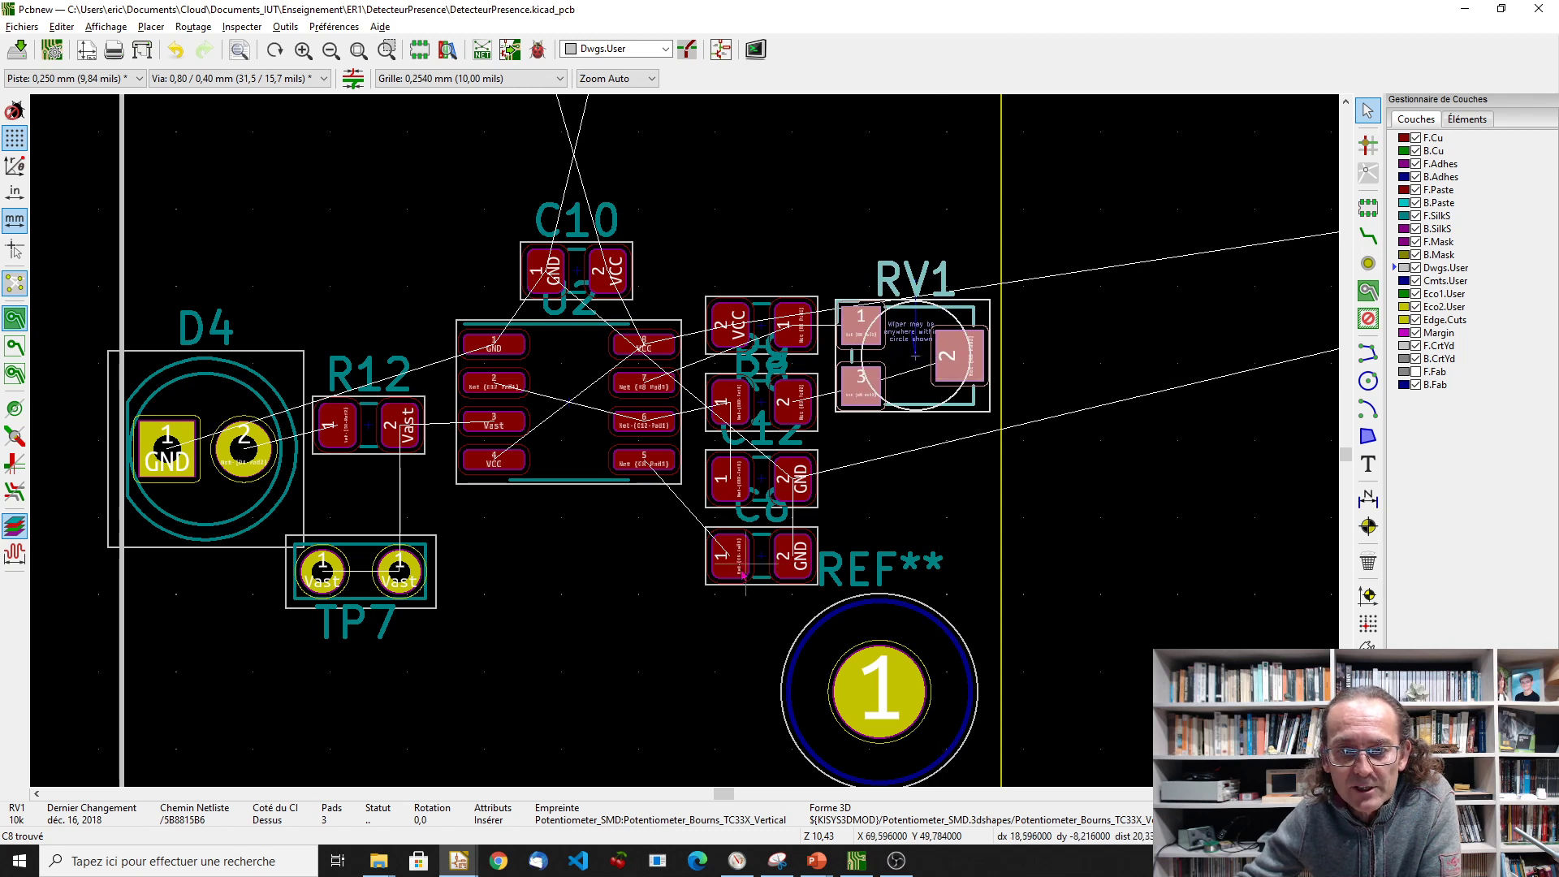
Try R12 rotated to vertical and shifted slightly towards U2, above TP7's right pad.
click(376, 431)
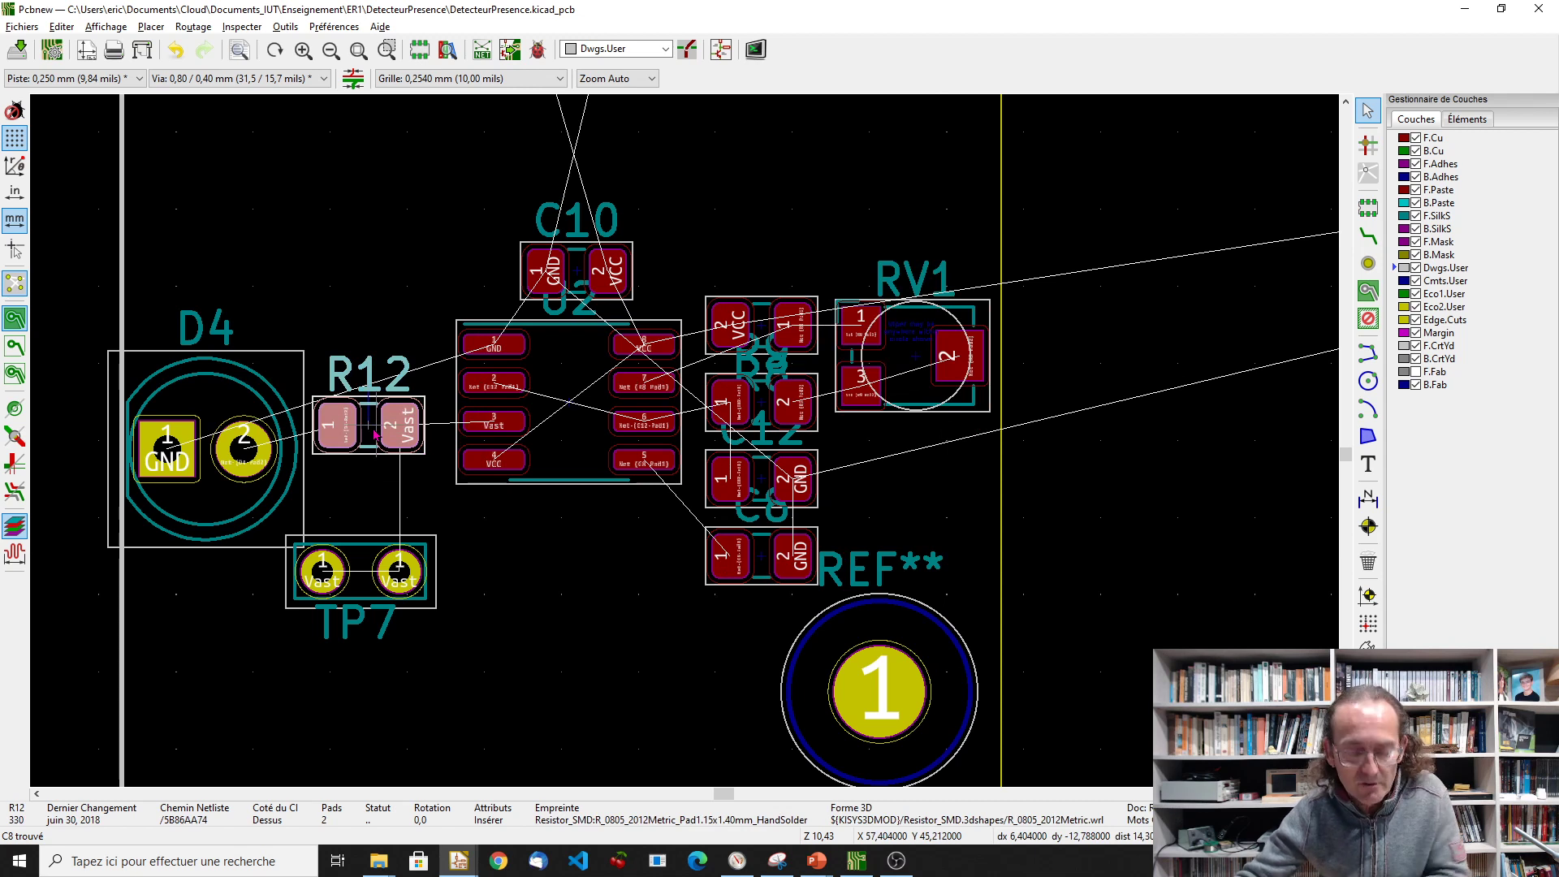
key(r)
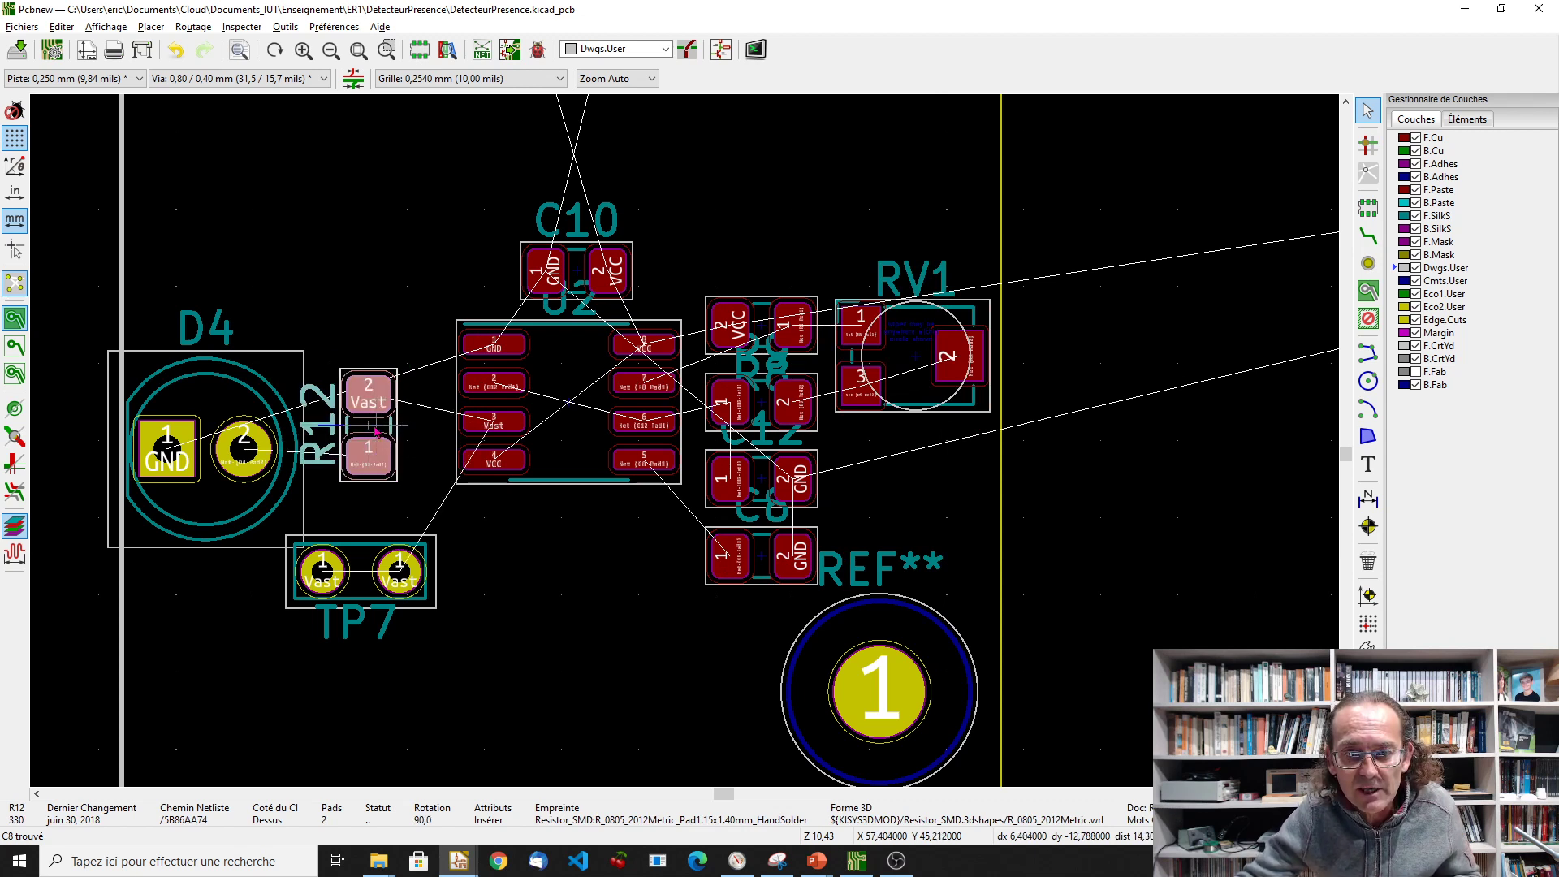
drag(374, 446, 404, 465)
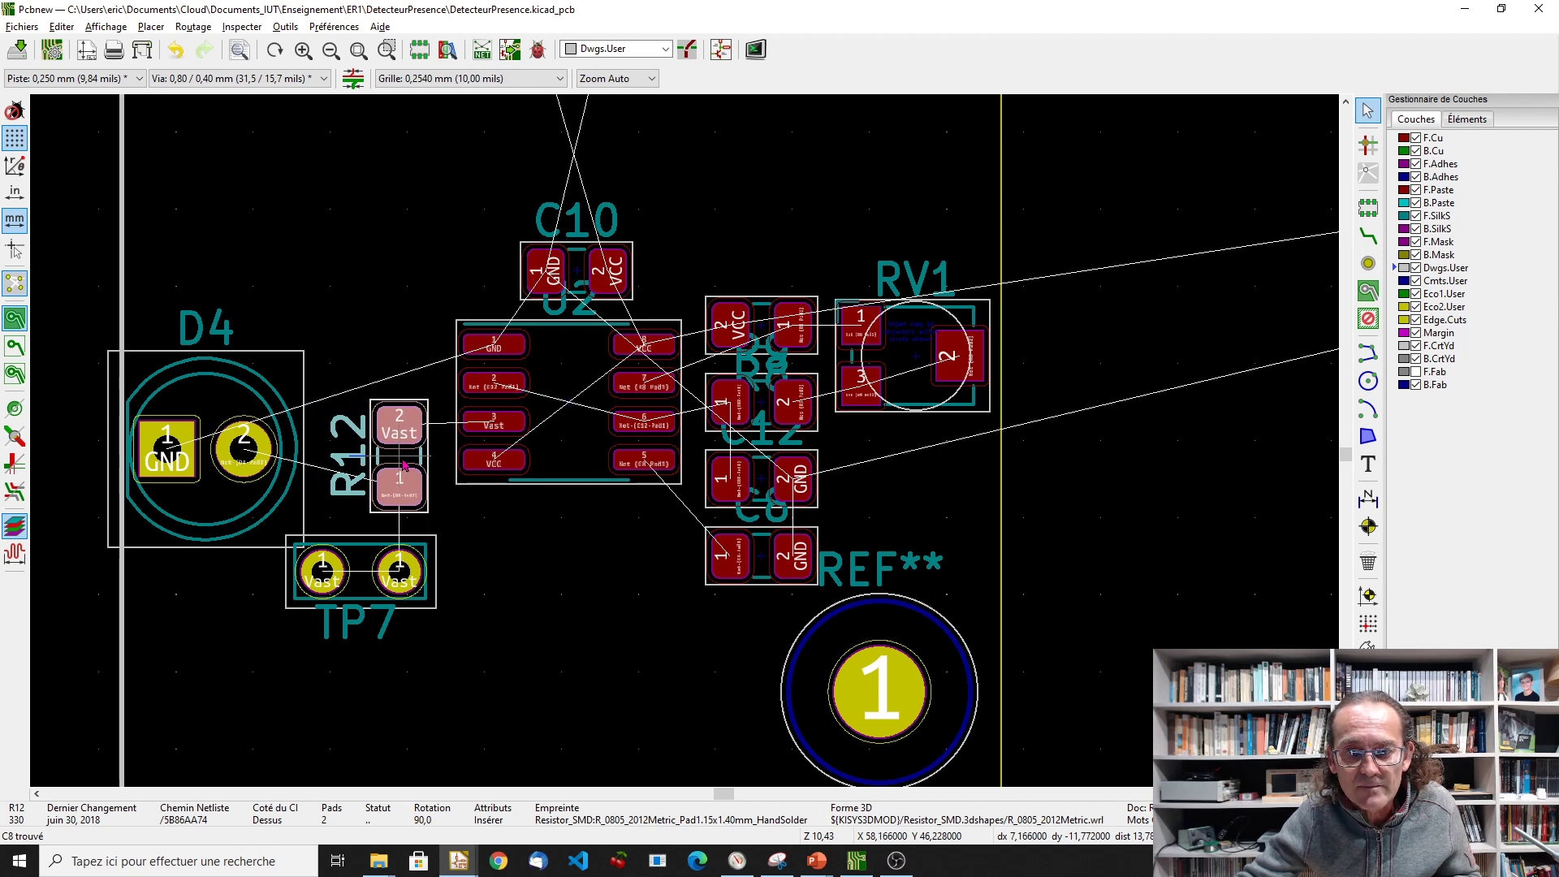
Move TP7 straight down, leaving room above it for R12 below D4.
click(358, 599)
drag(357, 599, 322, 688)
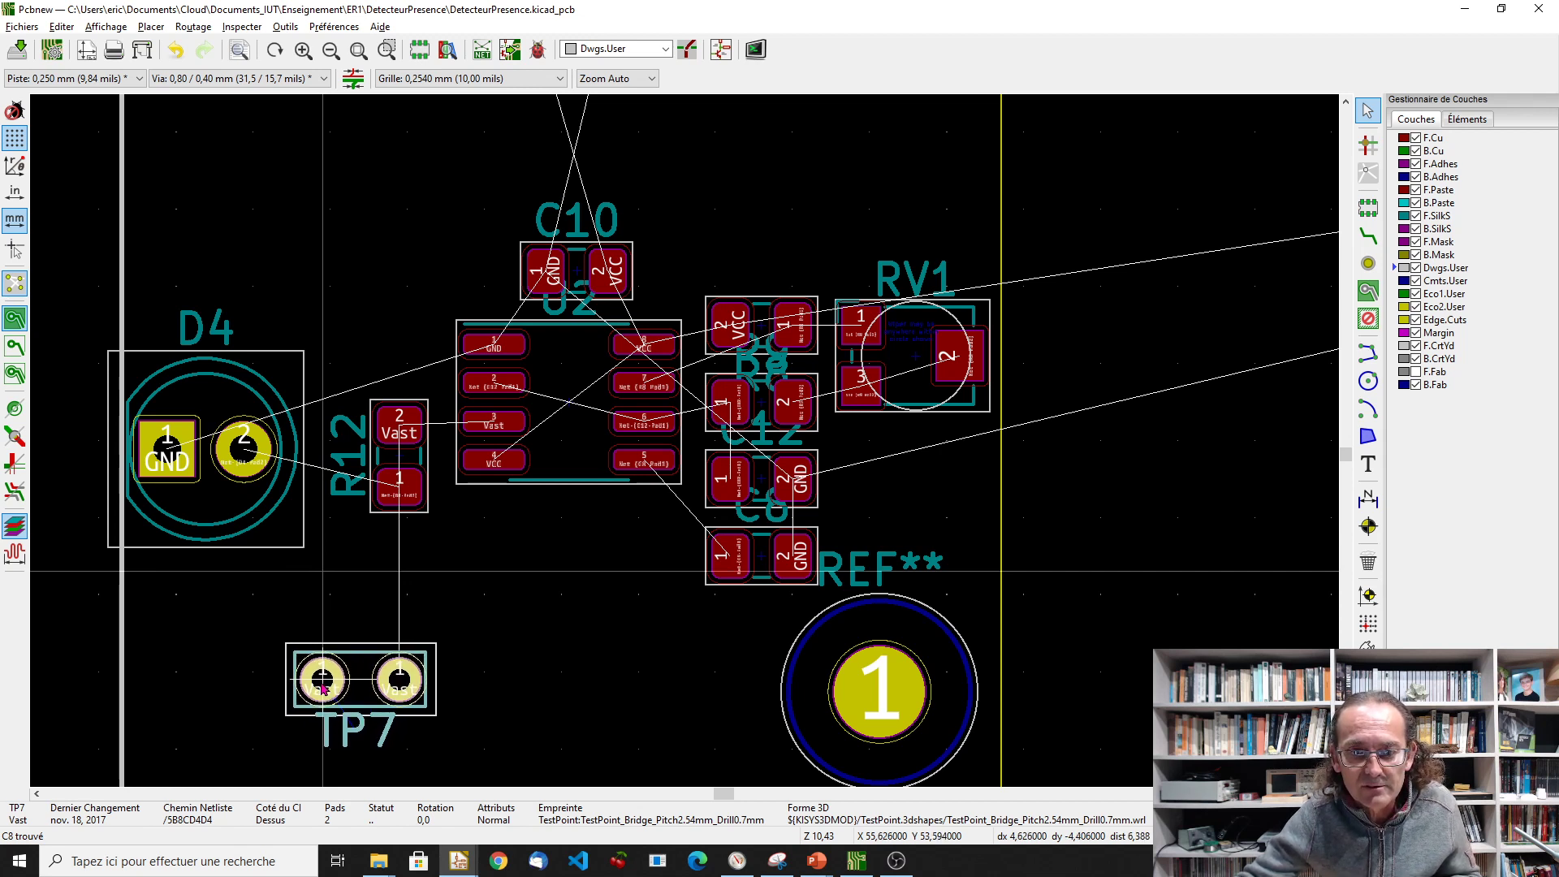
drag(323, 688, 323, 688)
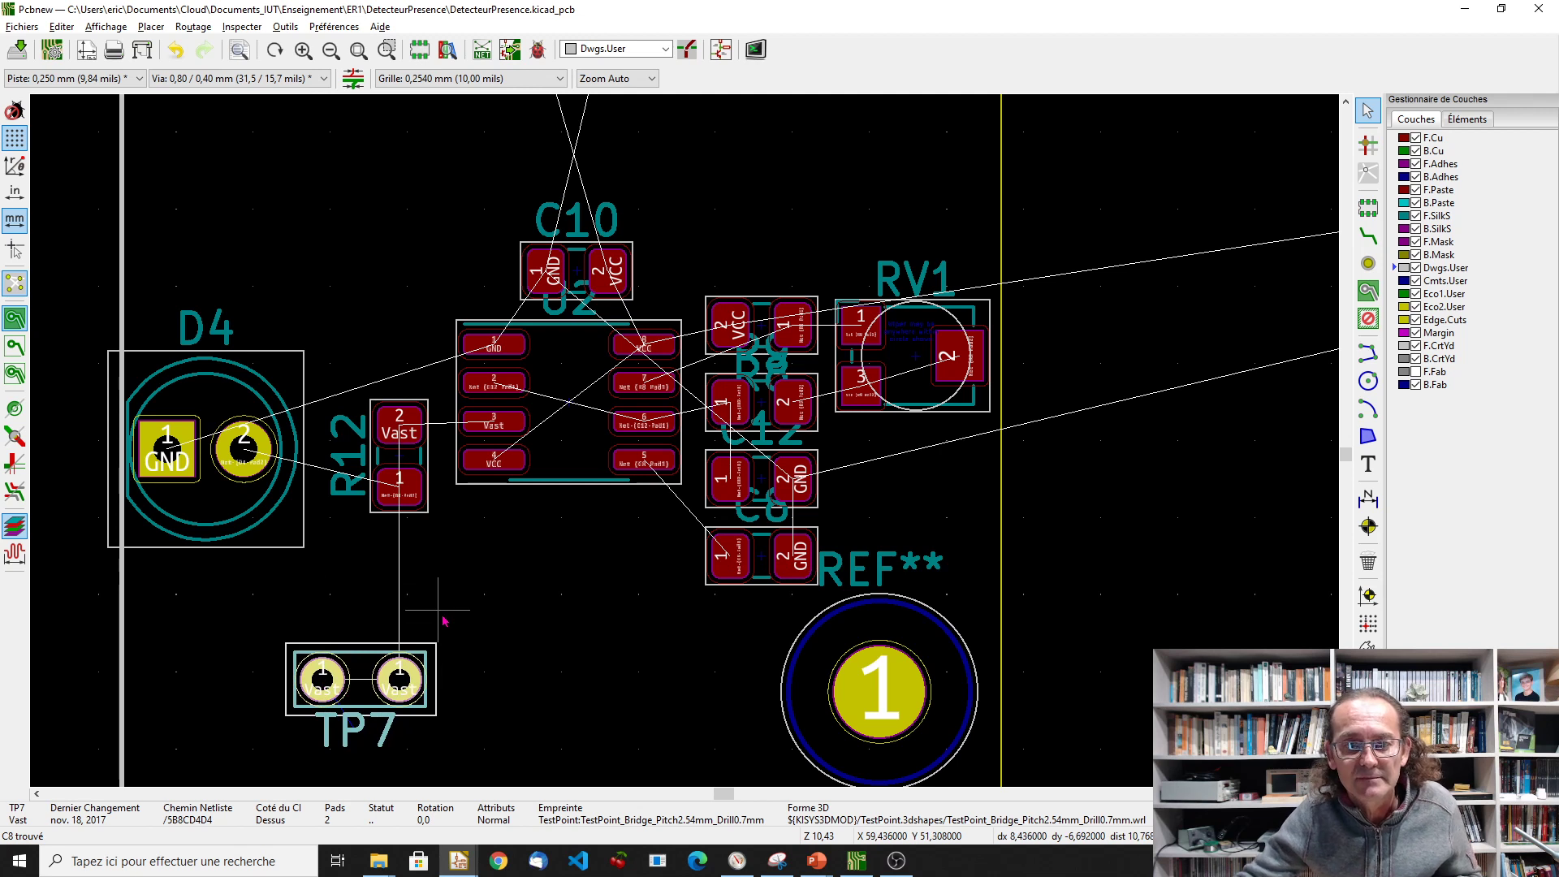
Move R12 down to just above TP7 and rotate it to horizontal, with its Vast pad above TP7's right pad.
click(406, 463)
drag(411, 461, 369, 610)
key(r)
key(r)
key(r)
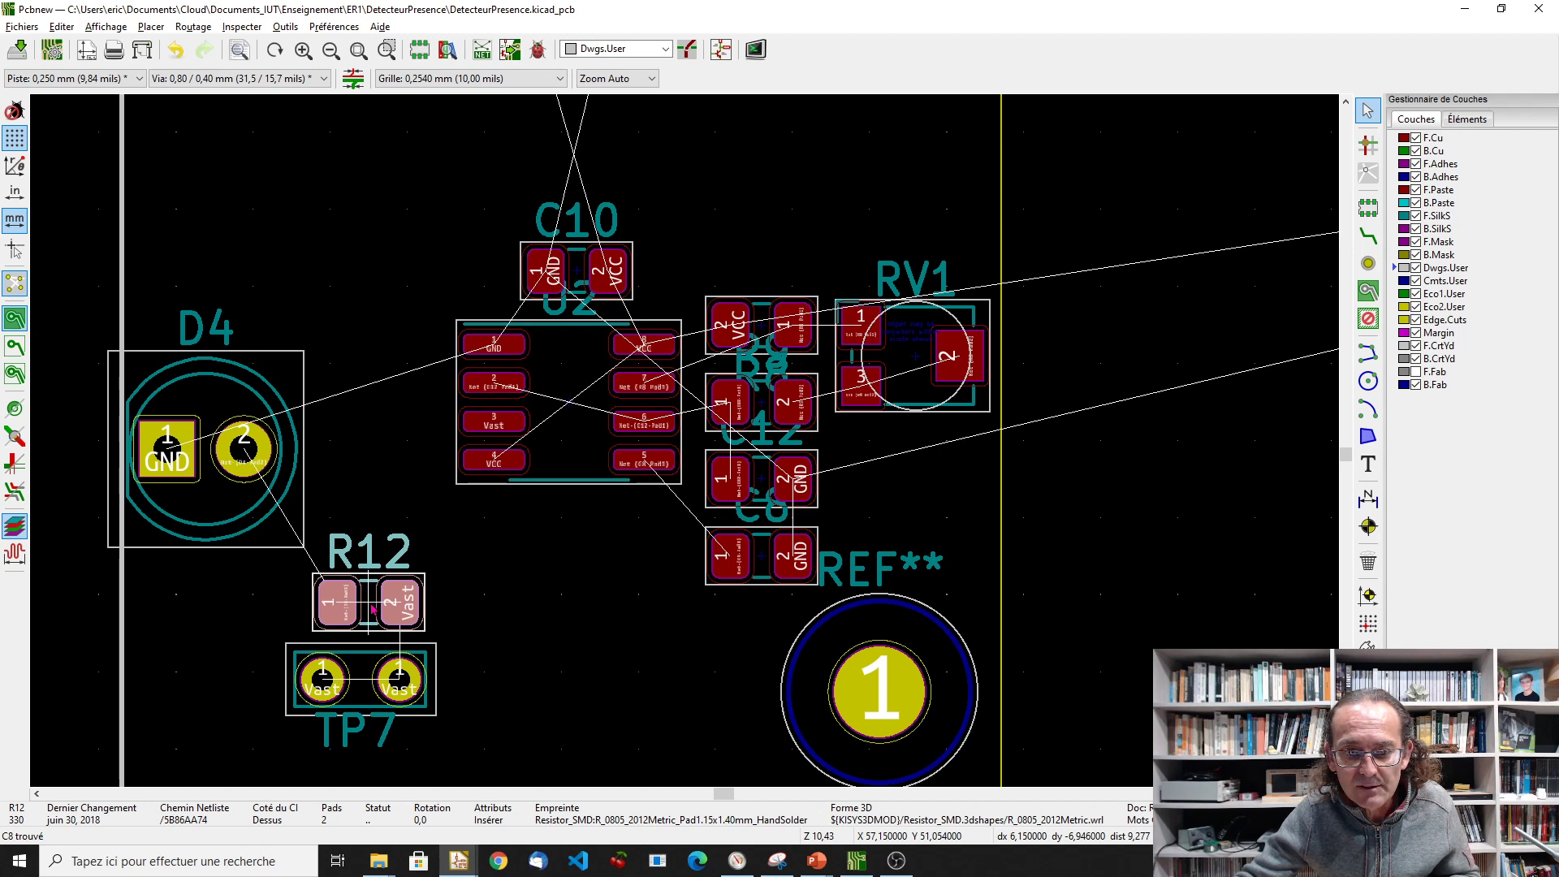
drag(372, 610, 372, 609)
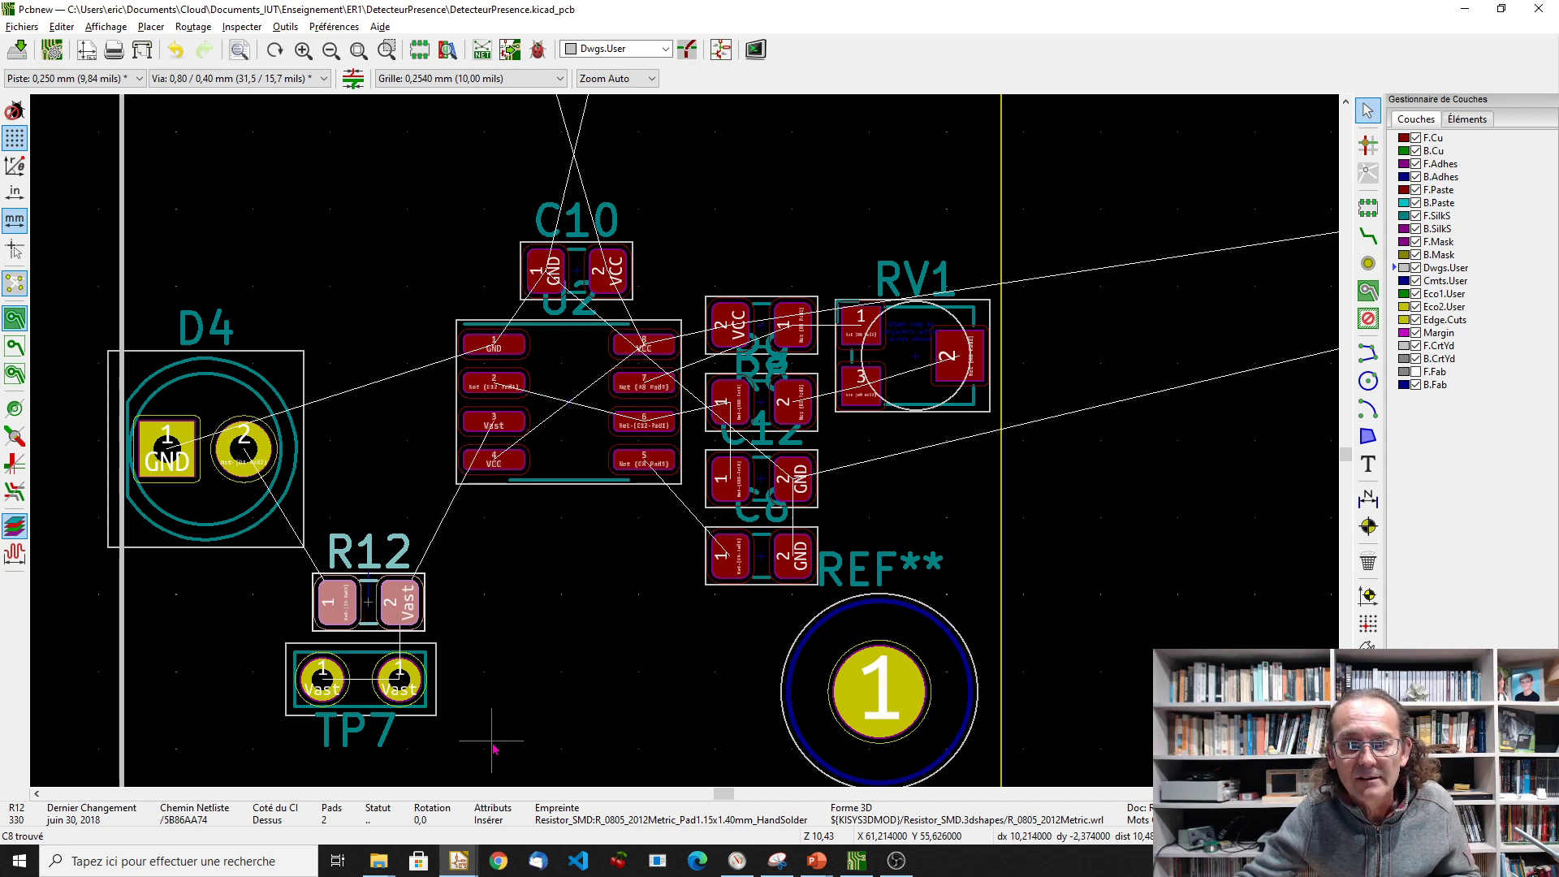
Move the U2 footprint group with RV1 down and left towards D4, and shift R12 and TP7 together down and left below D4.
drag(405, 190, 1005, 633)
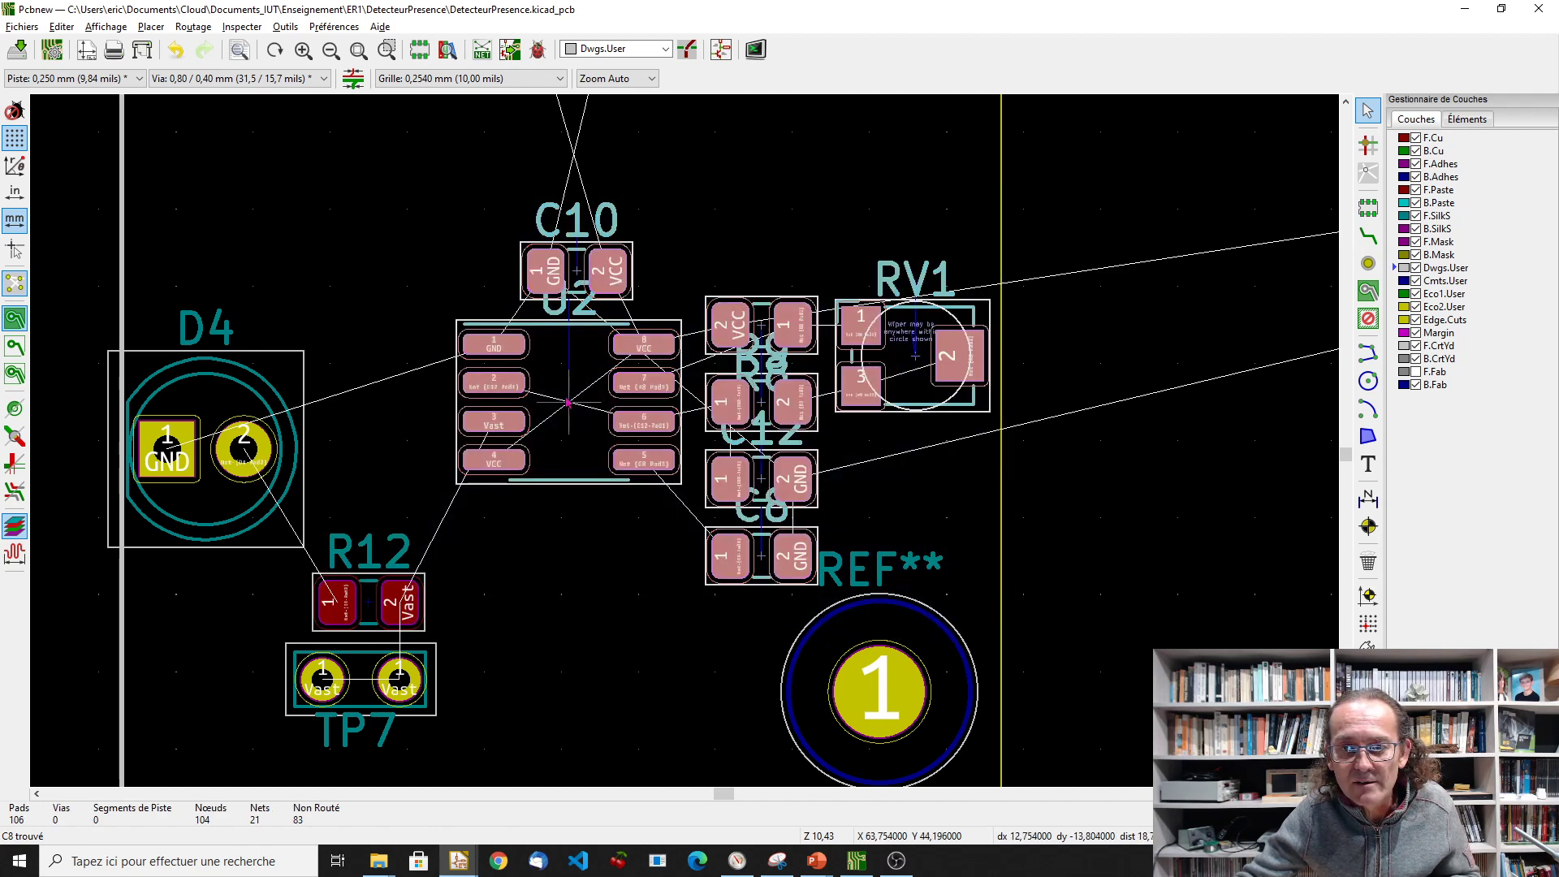
drag(573, 439, 516, 515)
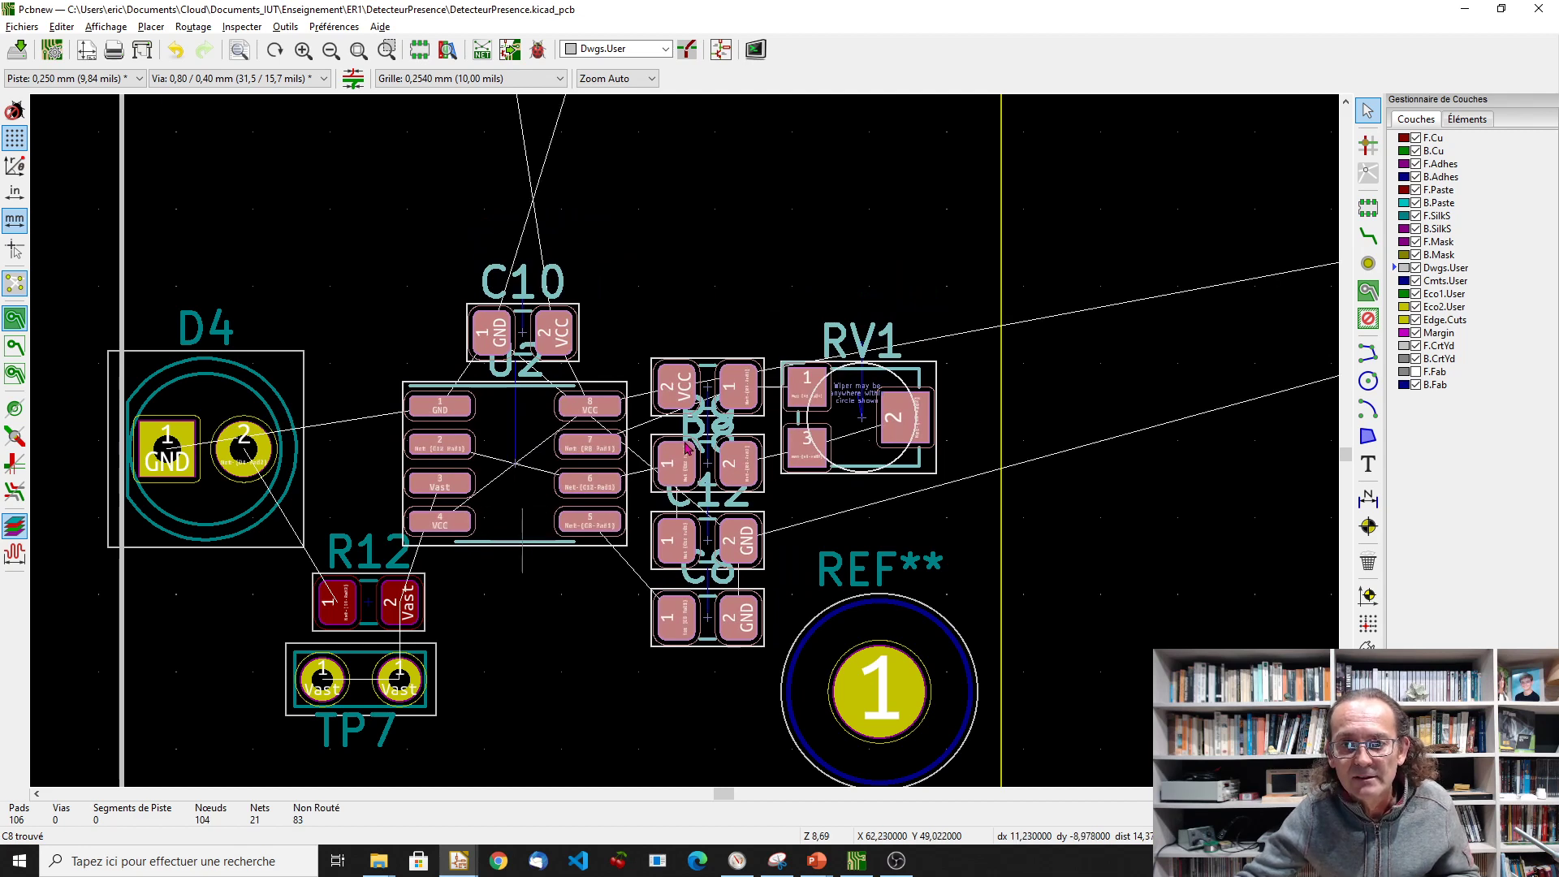
scroll(686, 446, down, 1)
drag(679, 638, 534, 551)
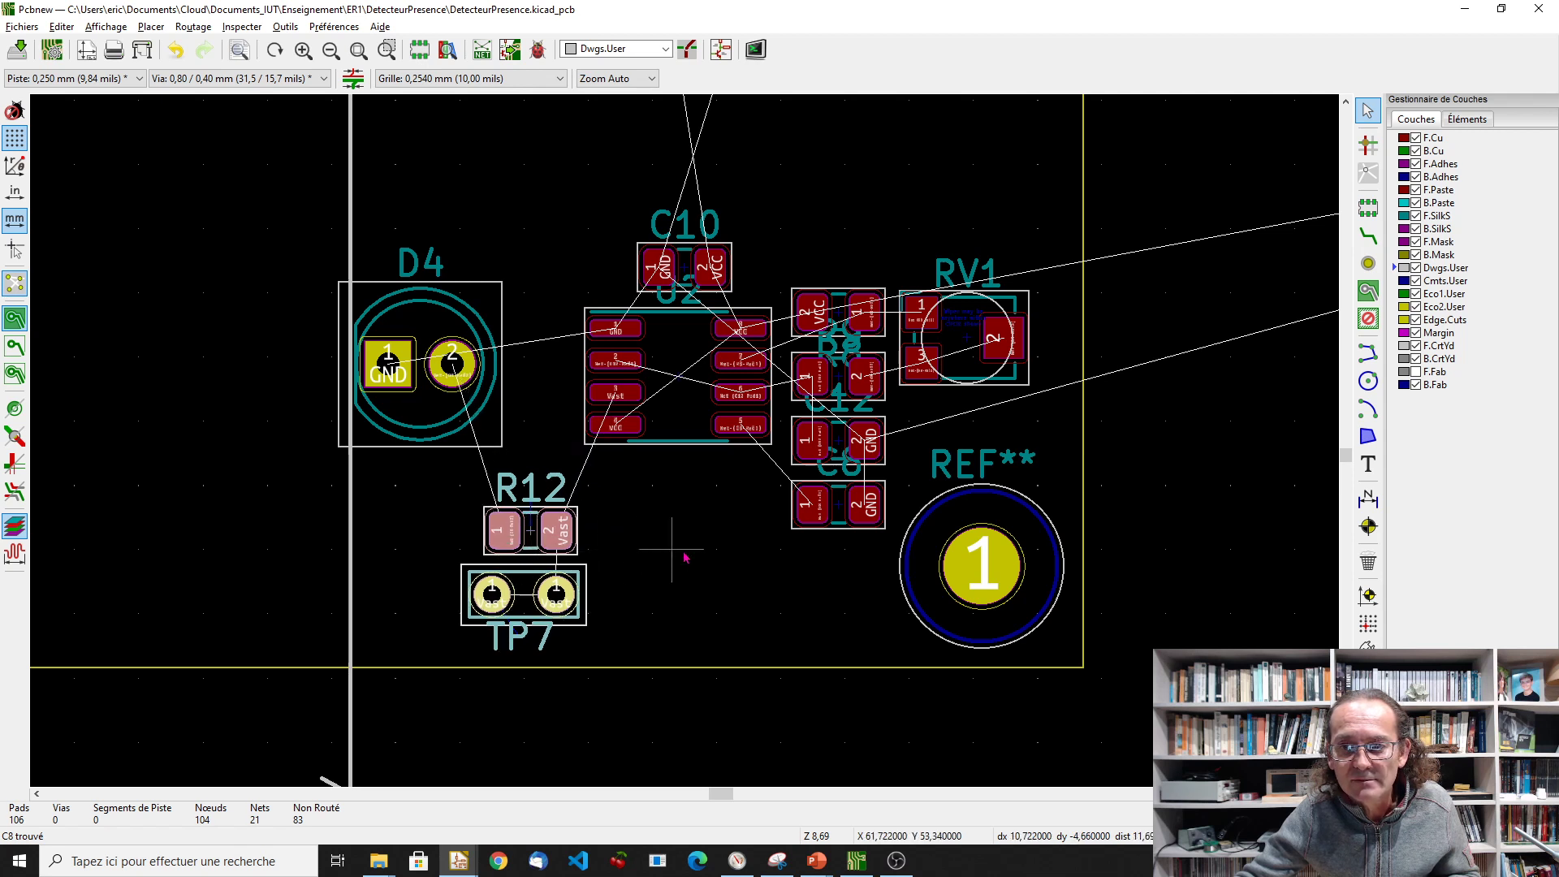
Select U2, C10, RV1 and the resistor-capacitor column together and nudge them slightly left and down.
click(689, 520)
drag(566, 177, 1081, 634)
mouse_move(835, 378)
mouse_down()
mouse_move(832, 412)
mouse_move(832, 393)
mouse_up()
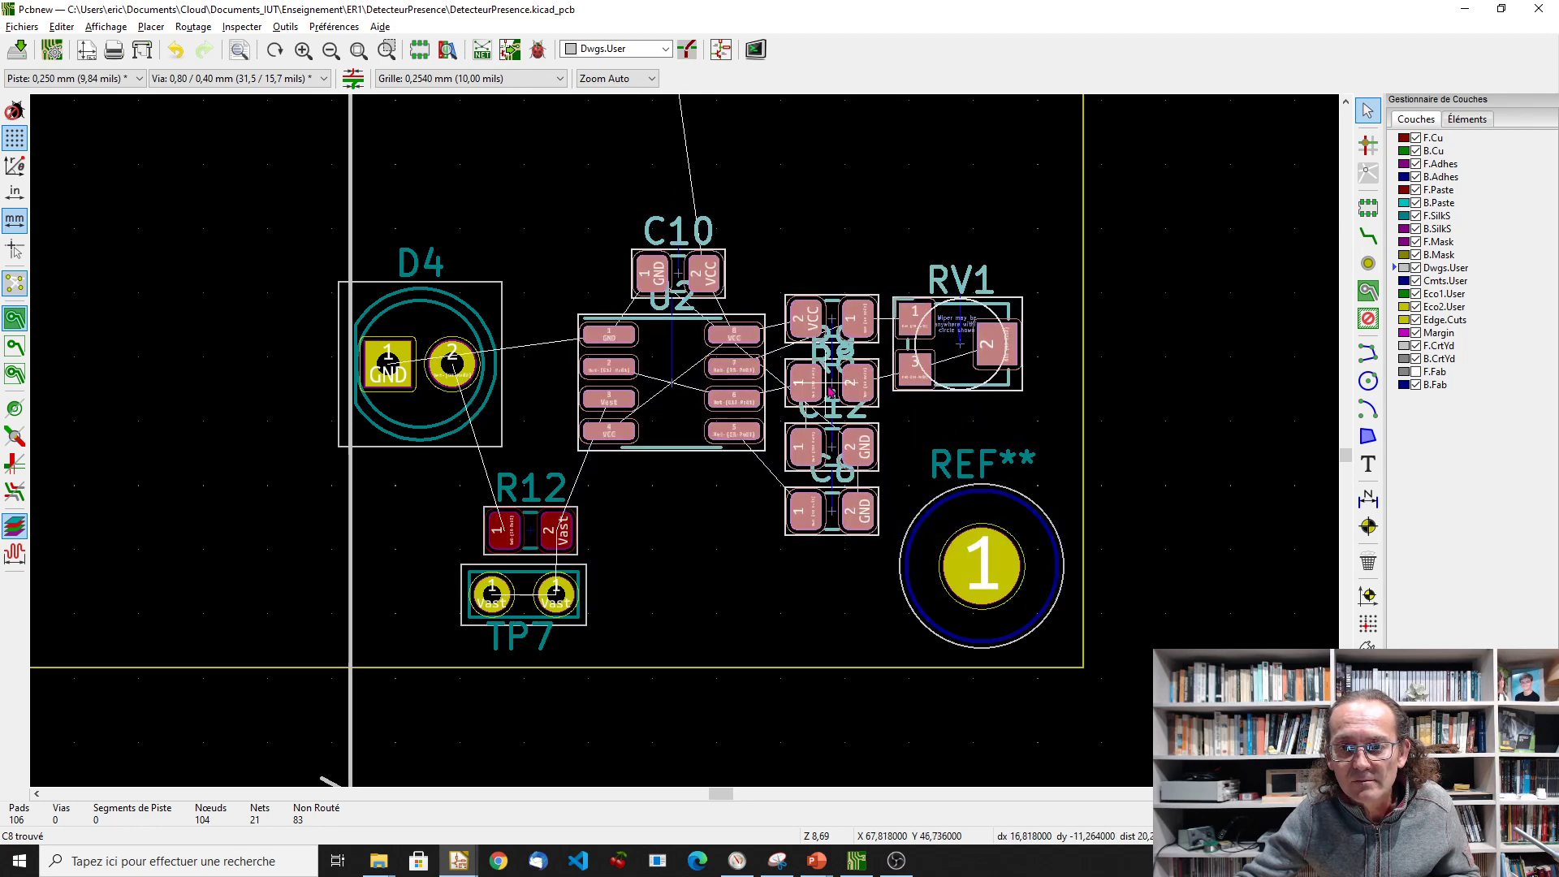
scroll(832, 393, down, 4)
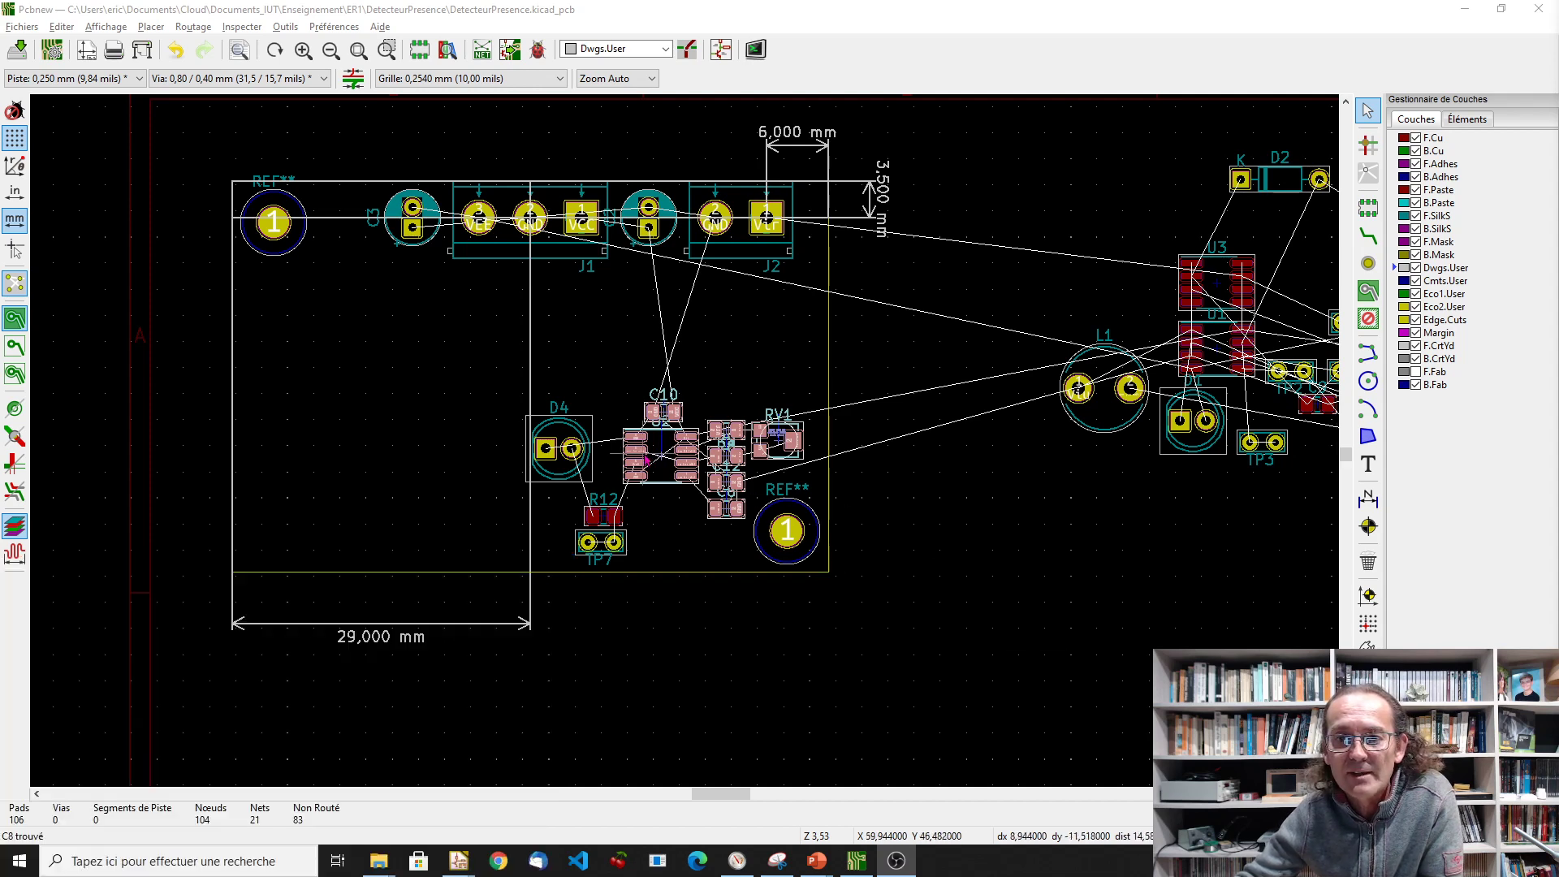
scroll(687, 446, up, 3)
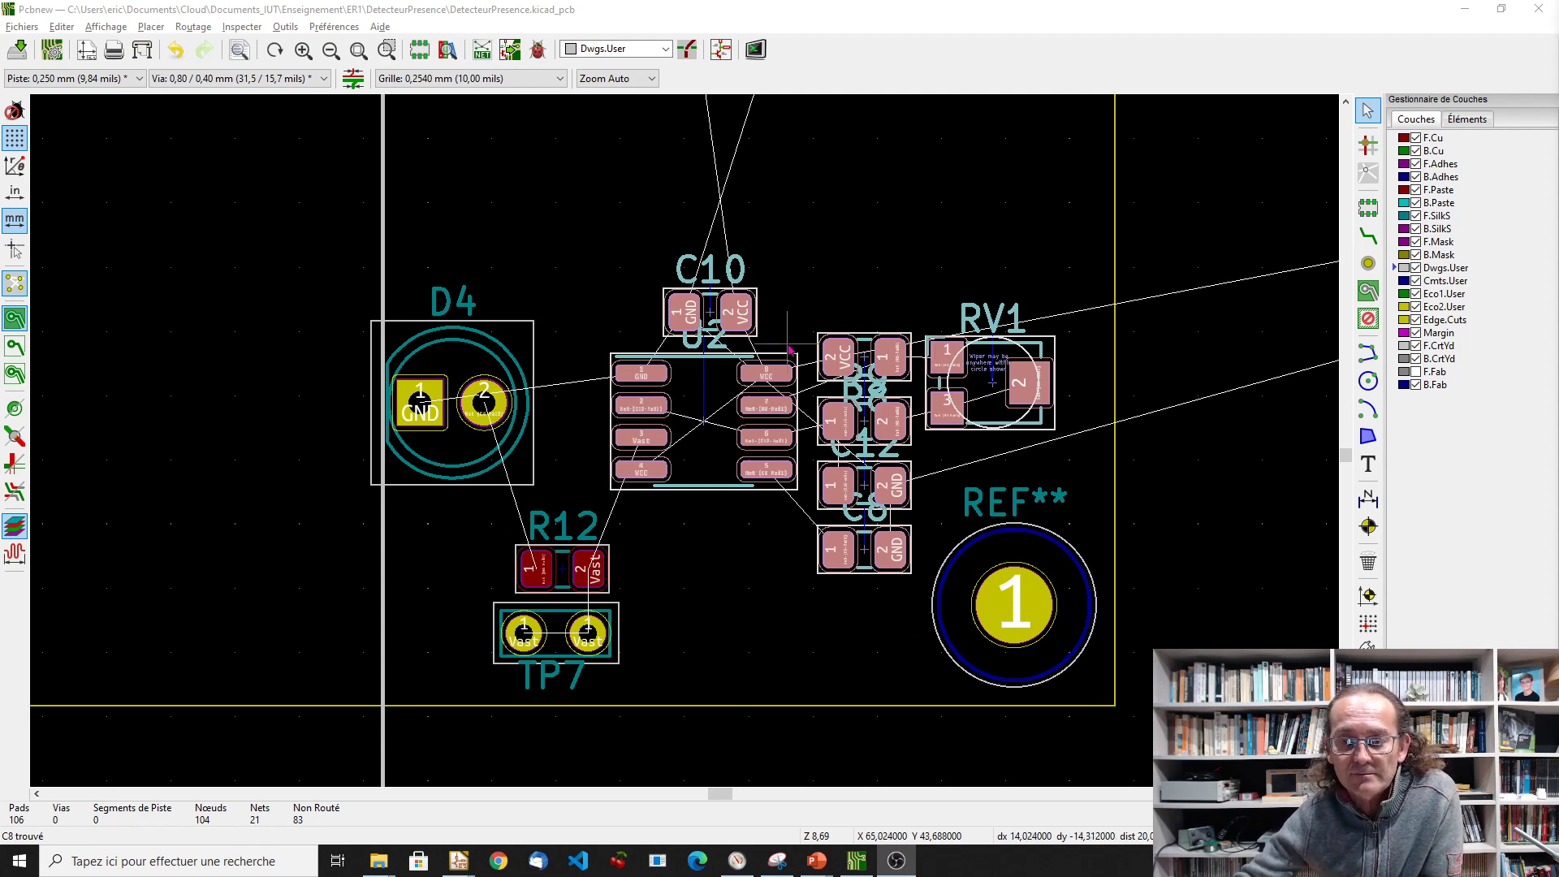
scroll(791, 310, down, 1)
scroll(632, 418, down, 1)
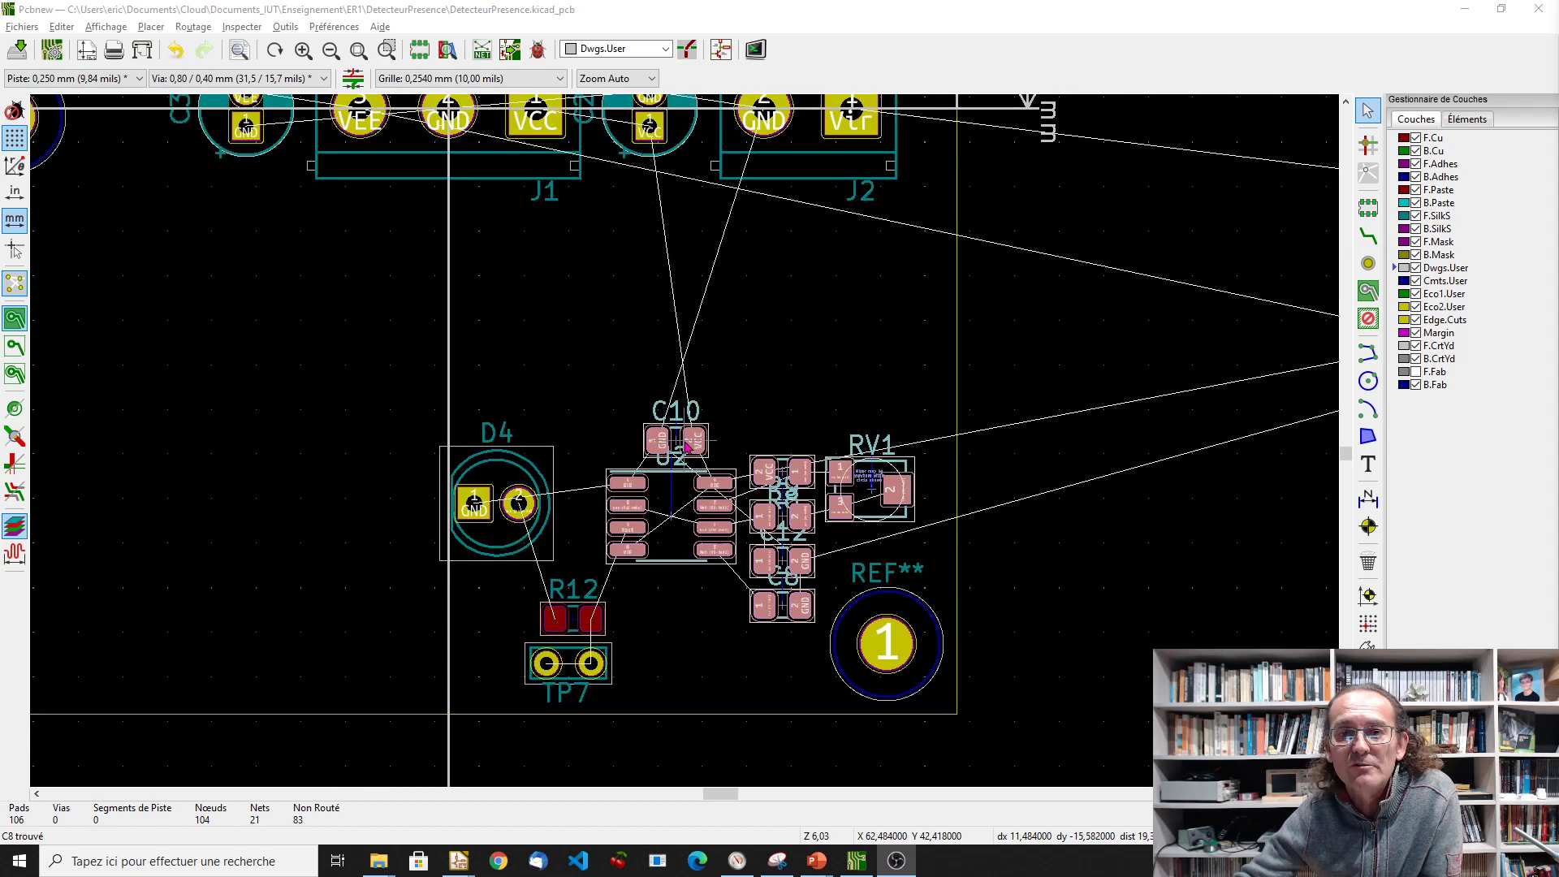
scroll(680, 467, down, 1)
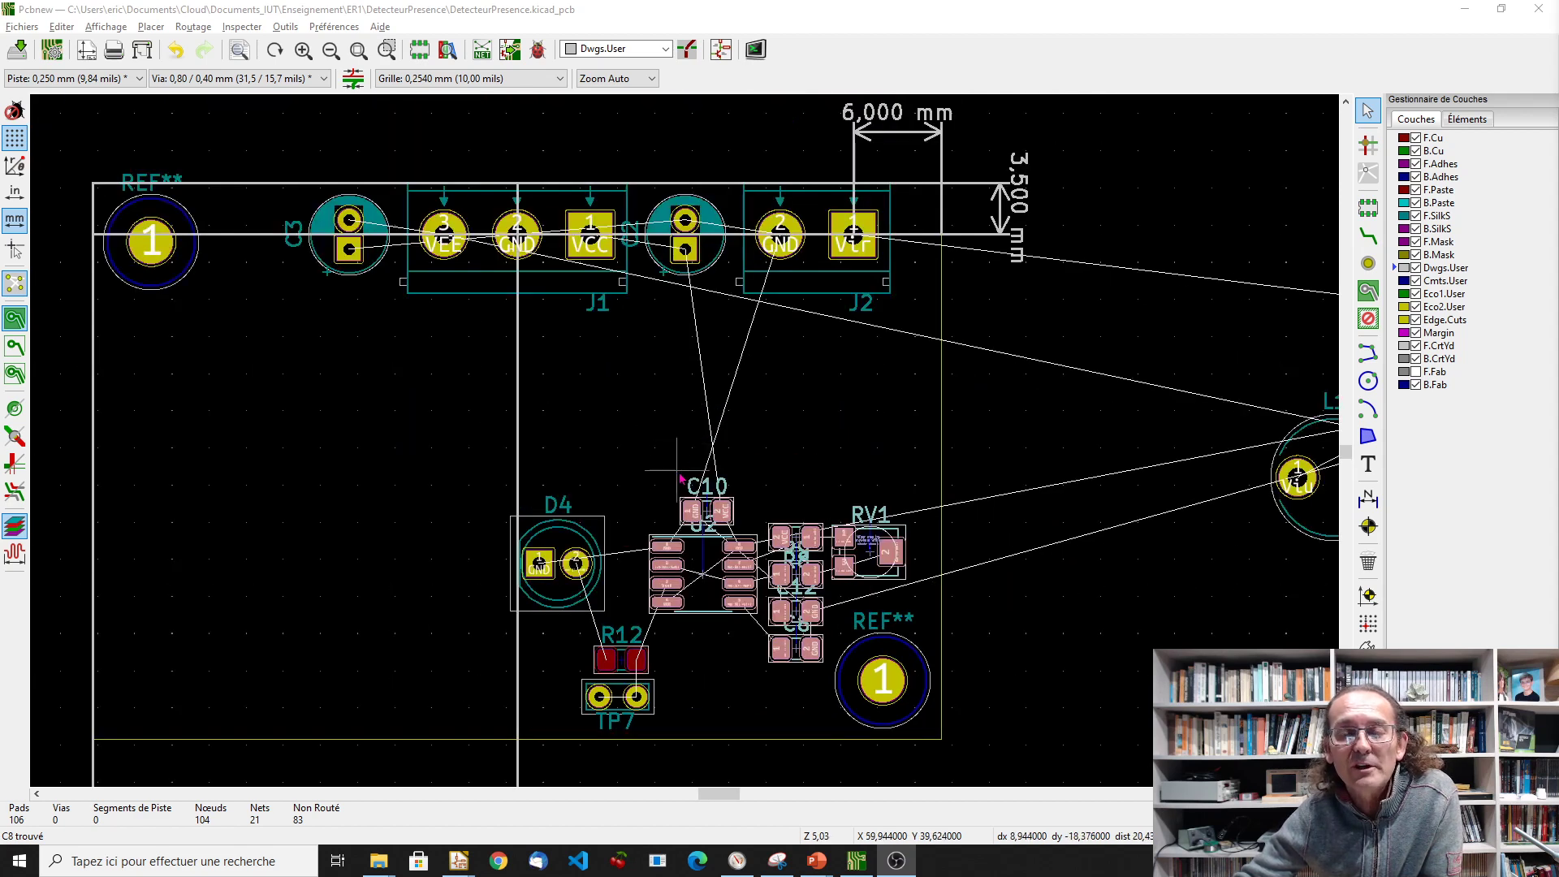